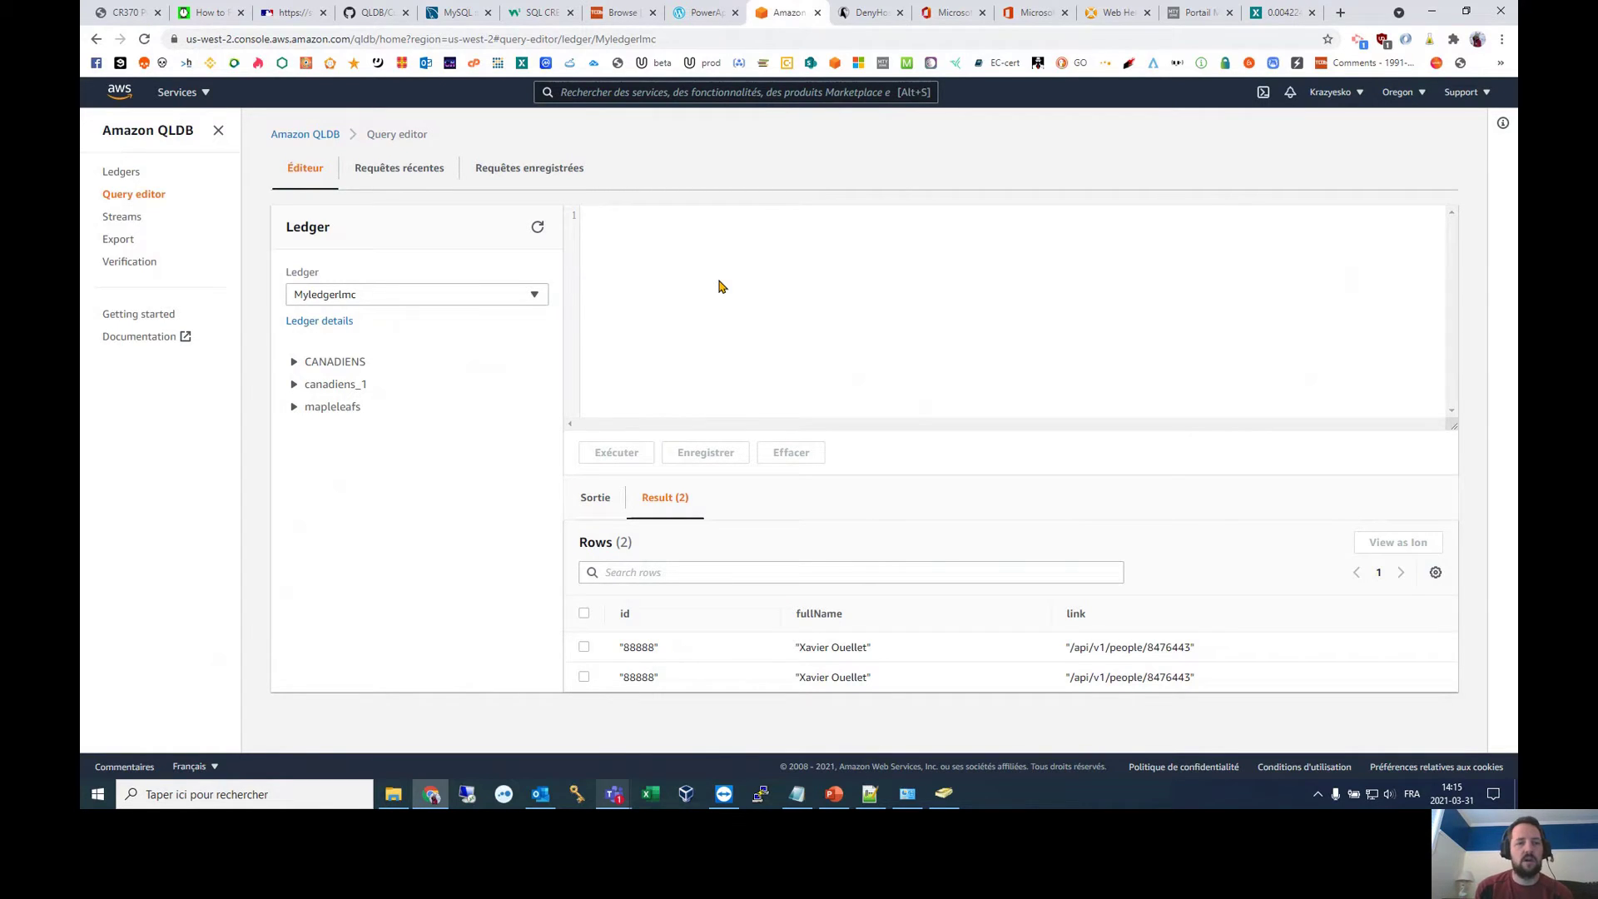
click(358, 296)
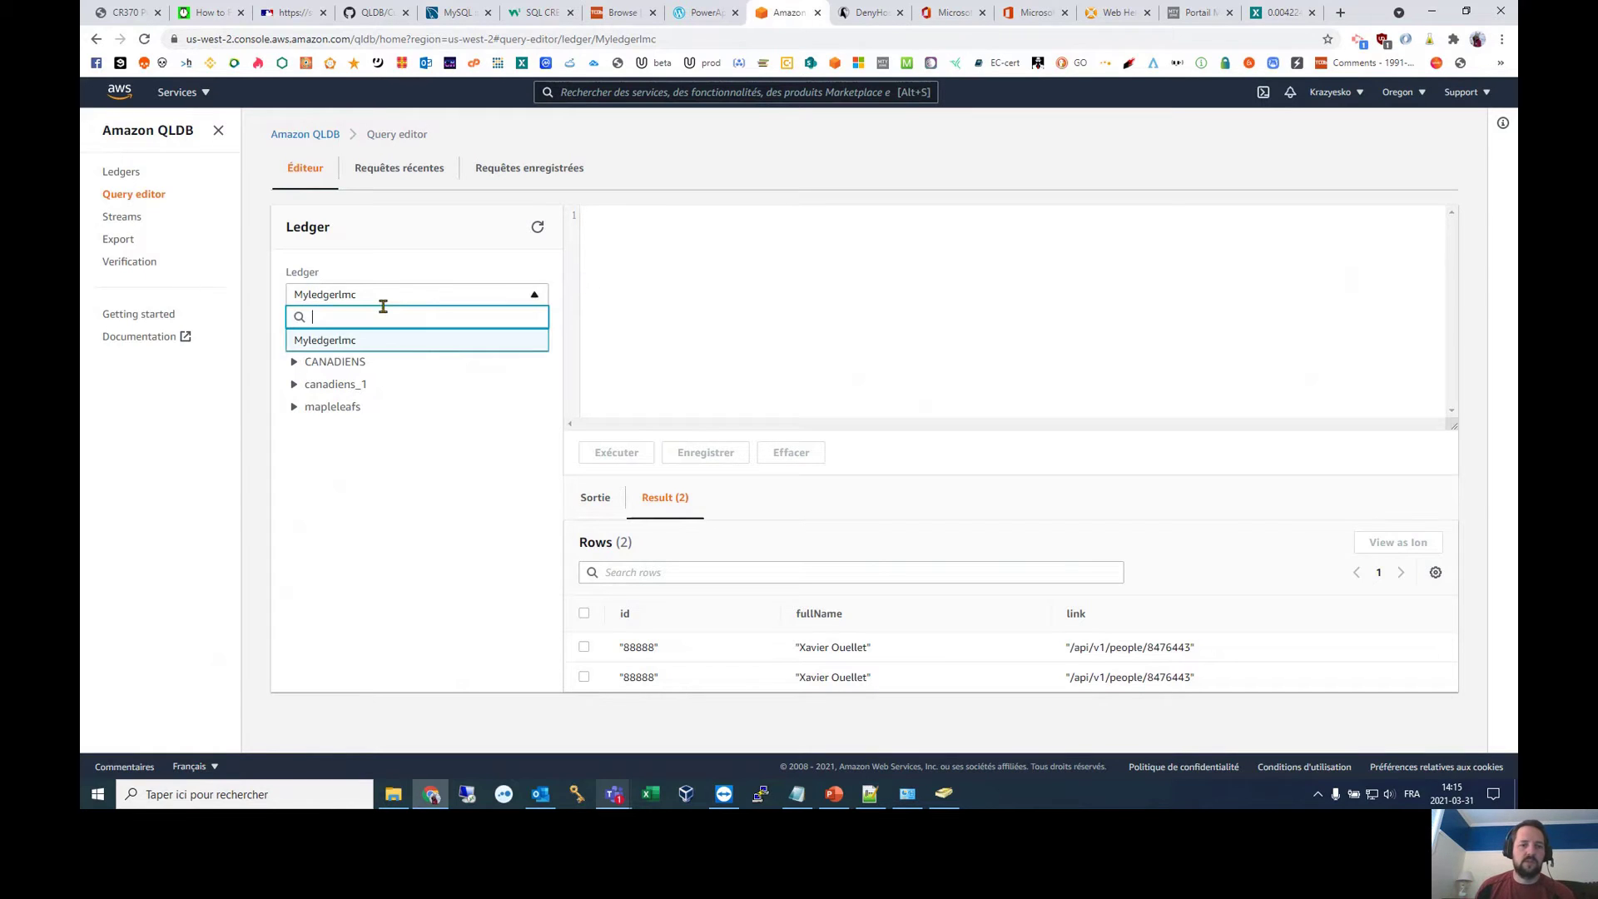
click(417, 301)
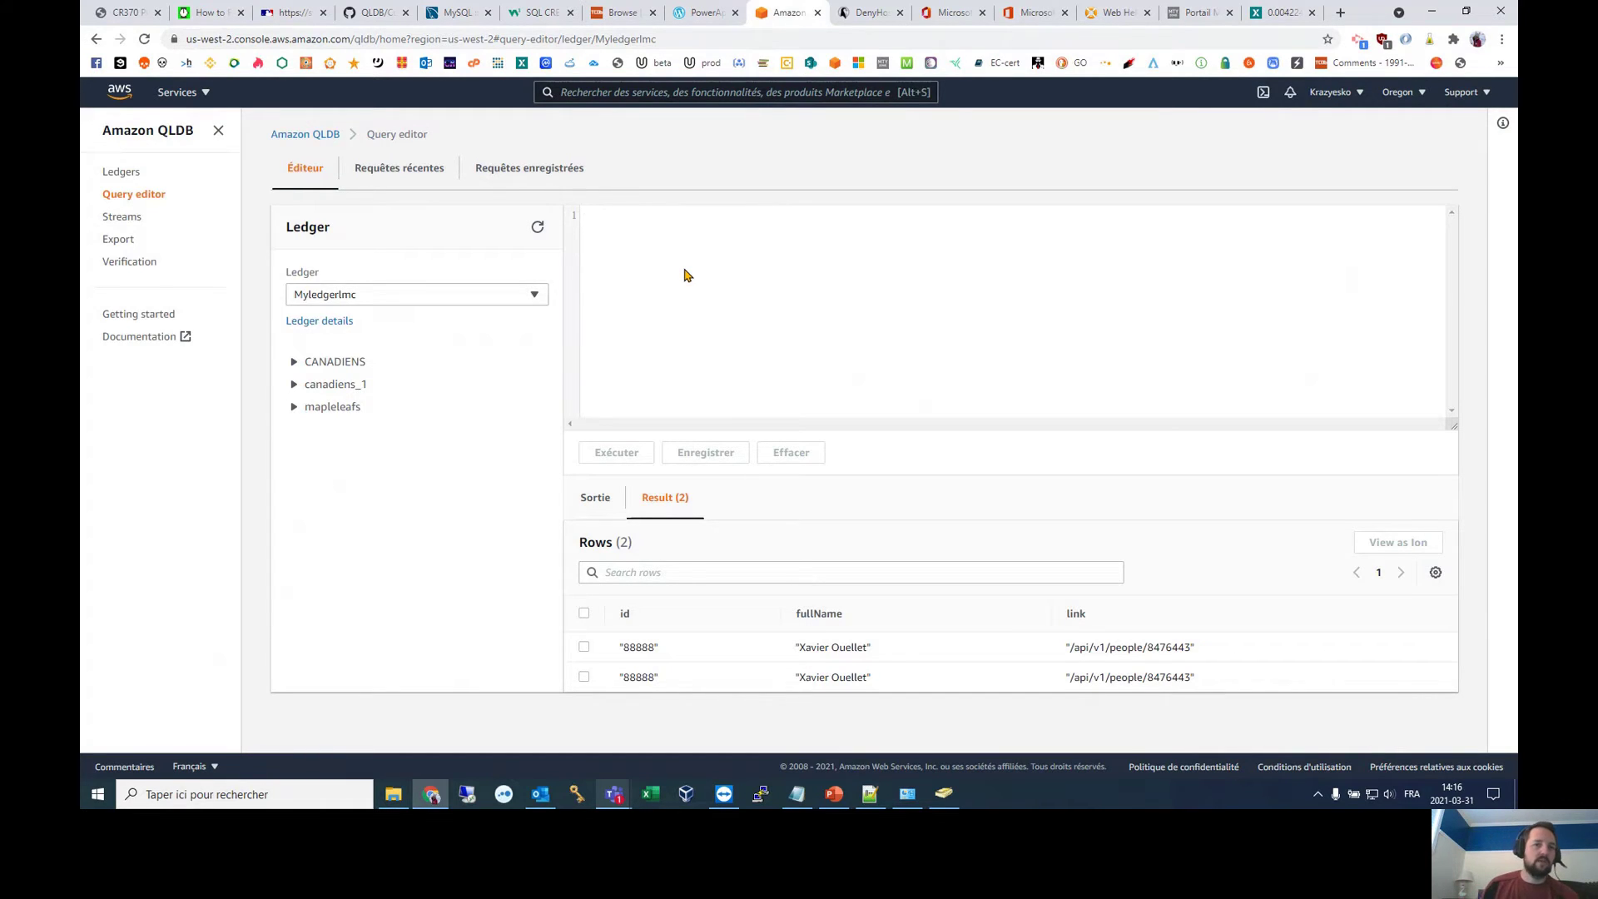
click(204, 18)
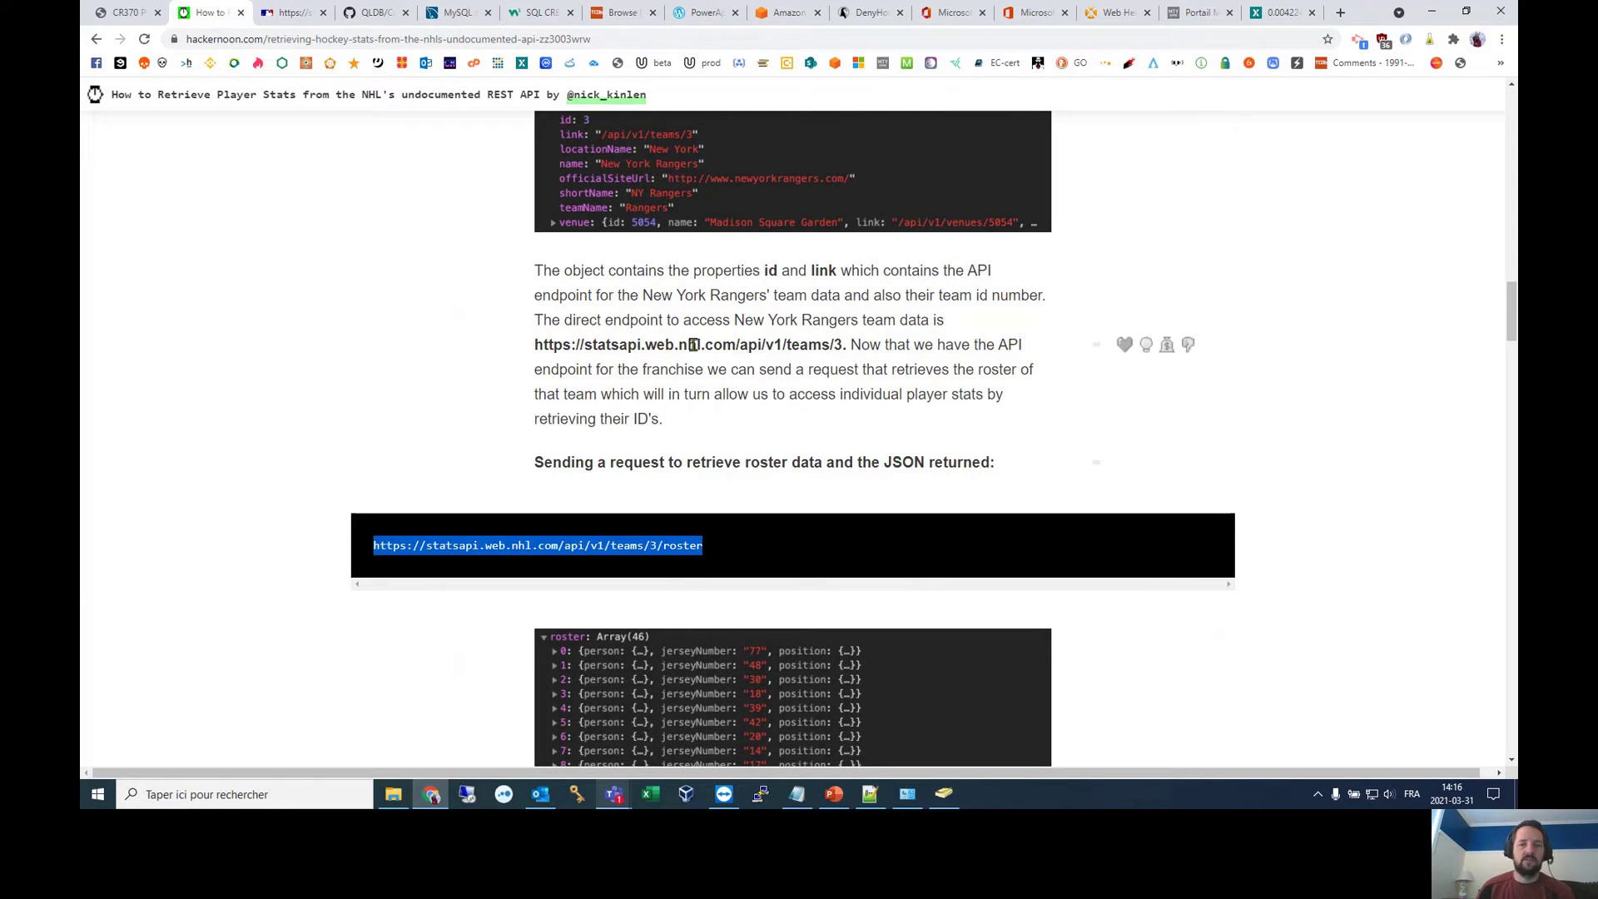
scroll(820, 435, up, 15)
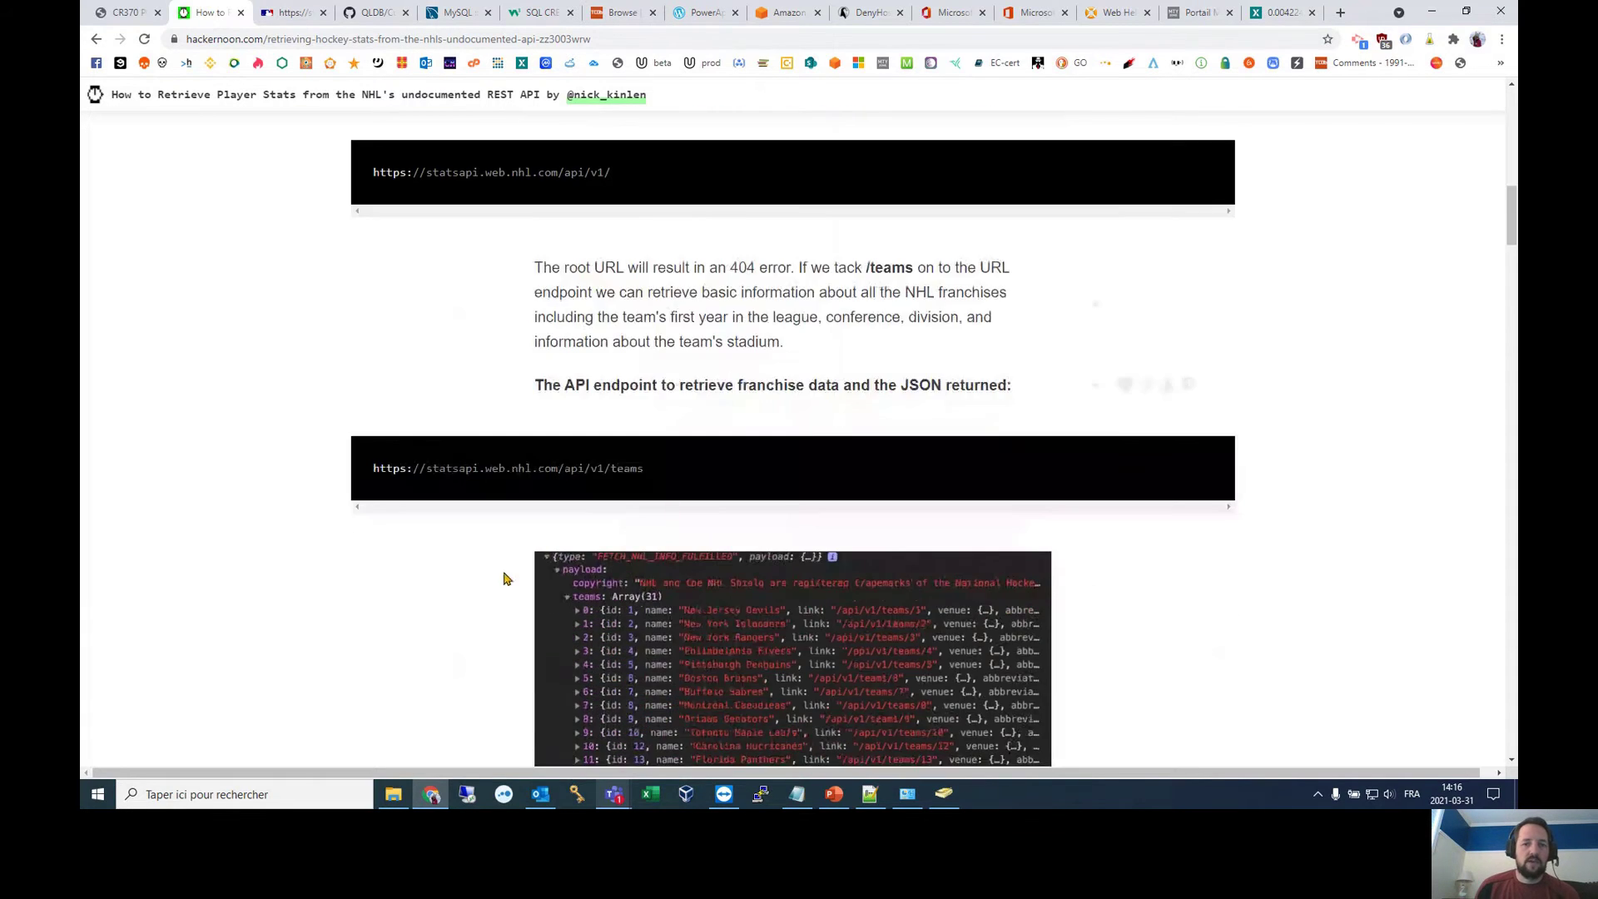
drag(648, 483, 237, 452)
key(ctrl+c)
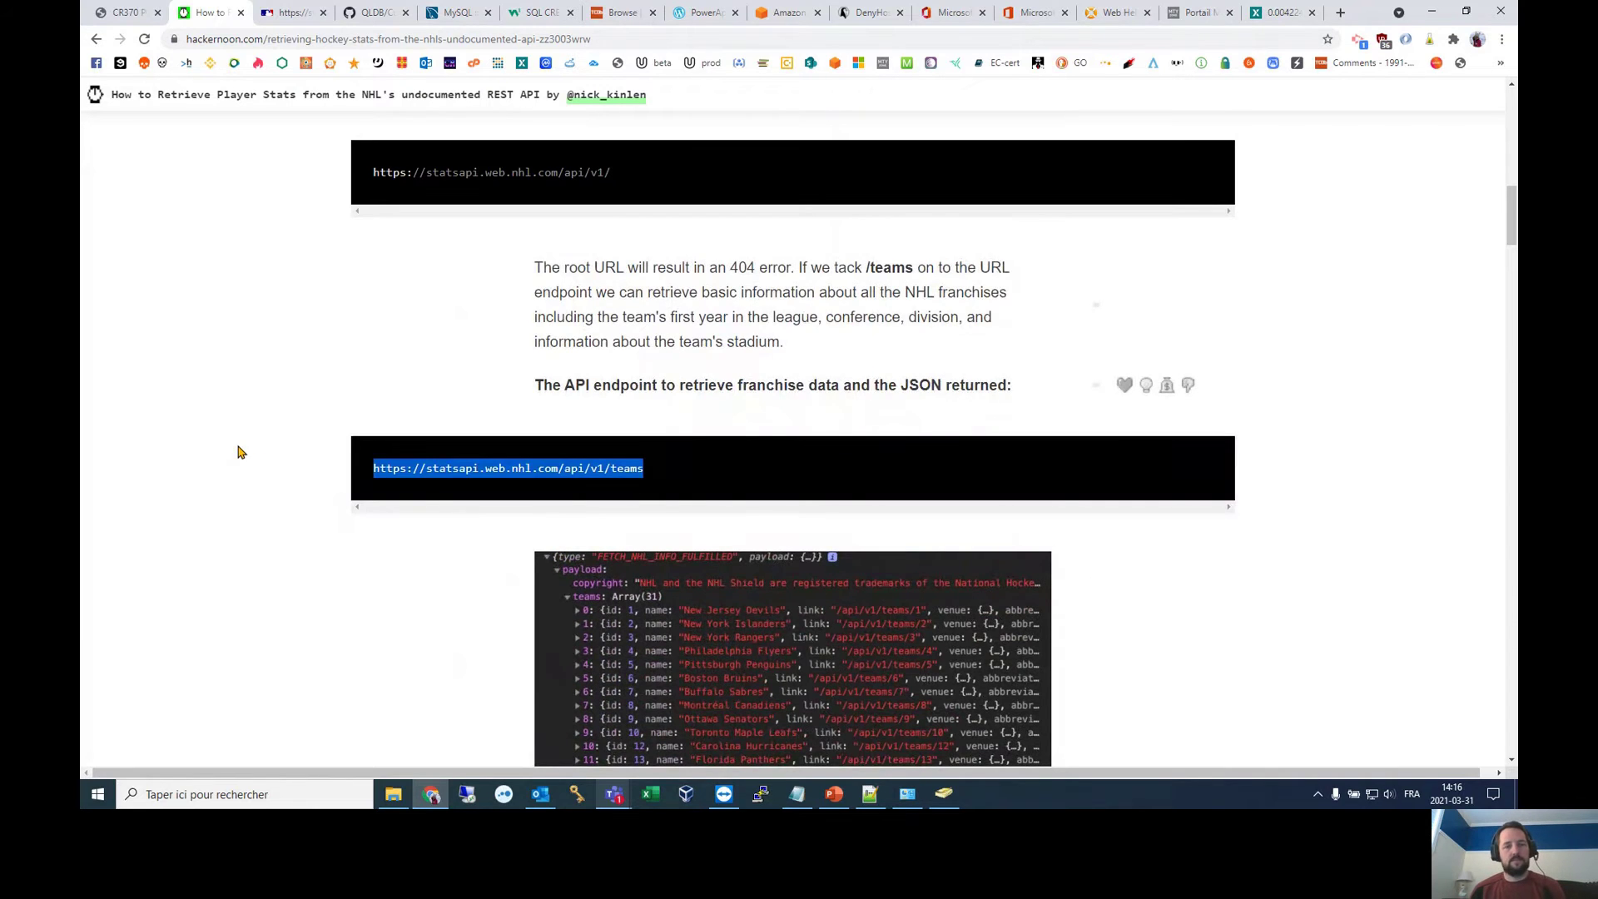
click(305, 12)
click(317, 39)
key(ctrl+v)
key(Return)
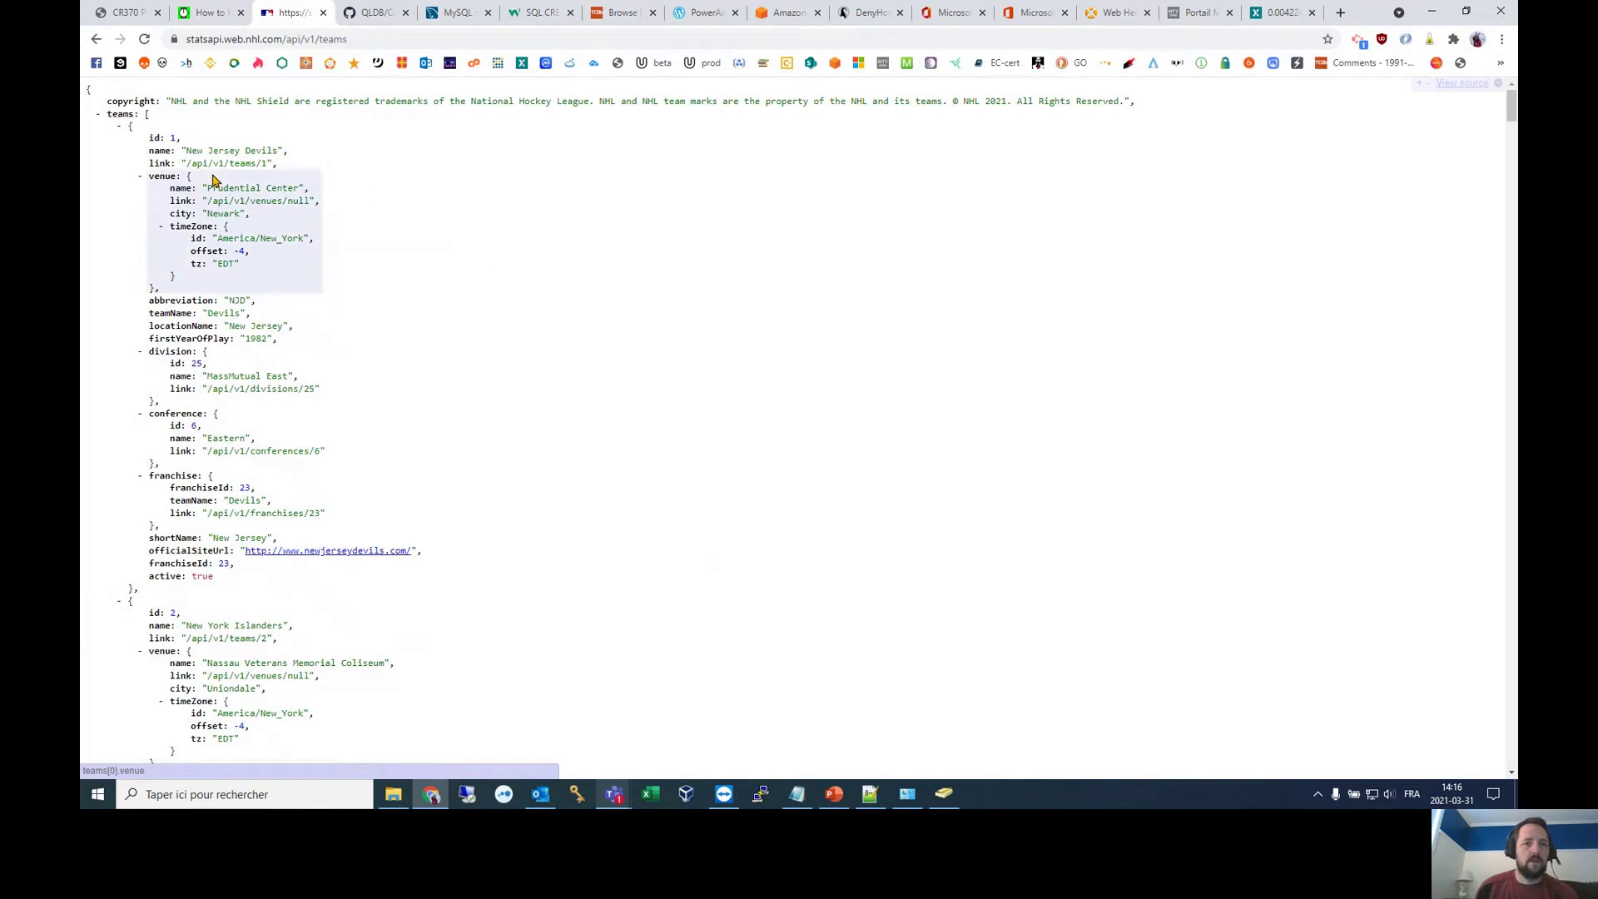
drag(190, 150, 278, 151)
double_click(237, 300)
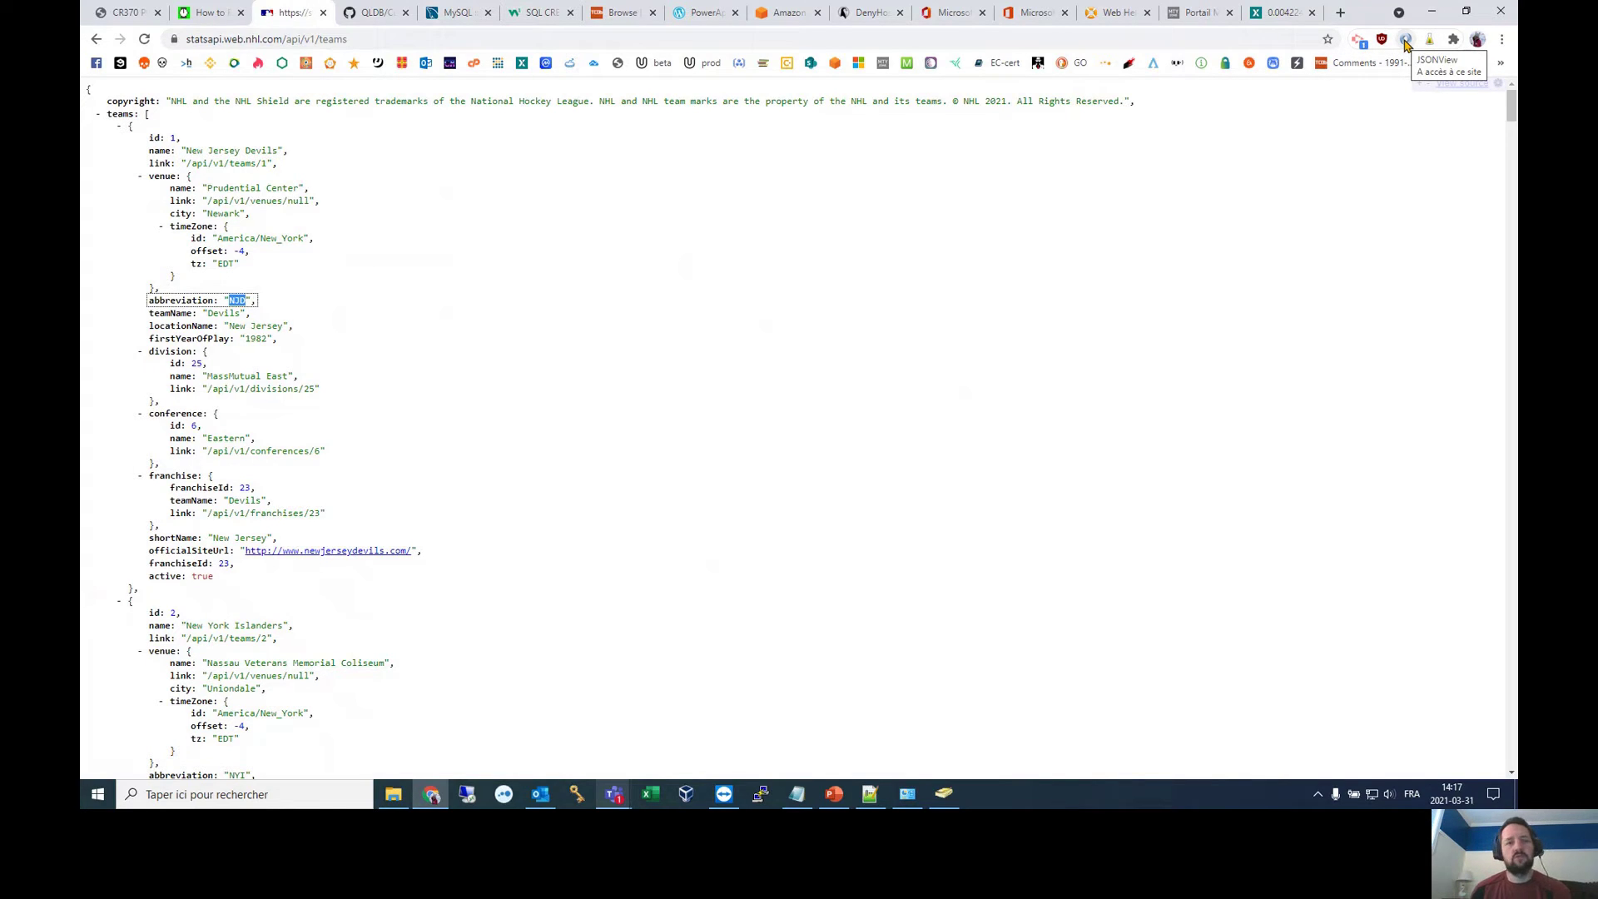
click(208, 12)
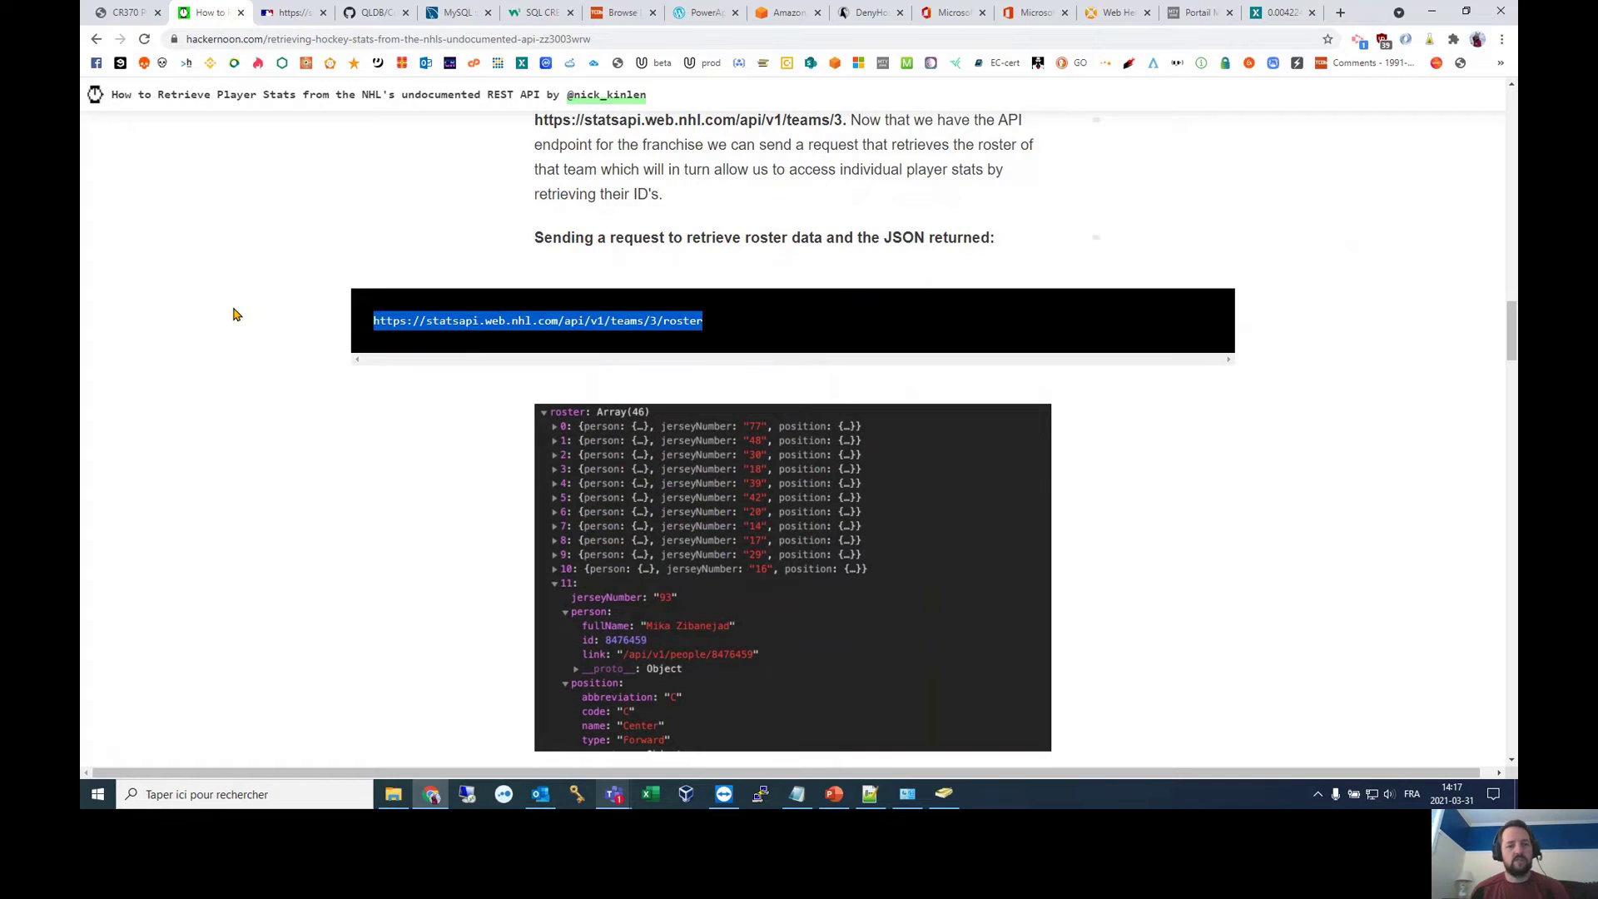
click(283, 12)
key(ctrl+l)
text(https://statsapi.web.nhl.com/api/v1/teams/3/roster)
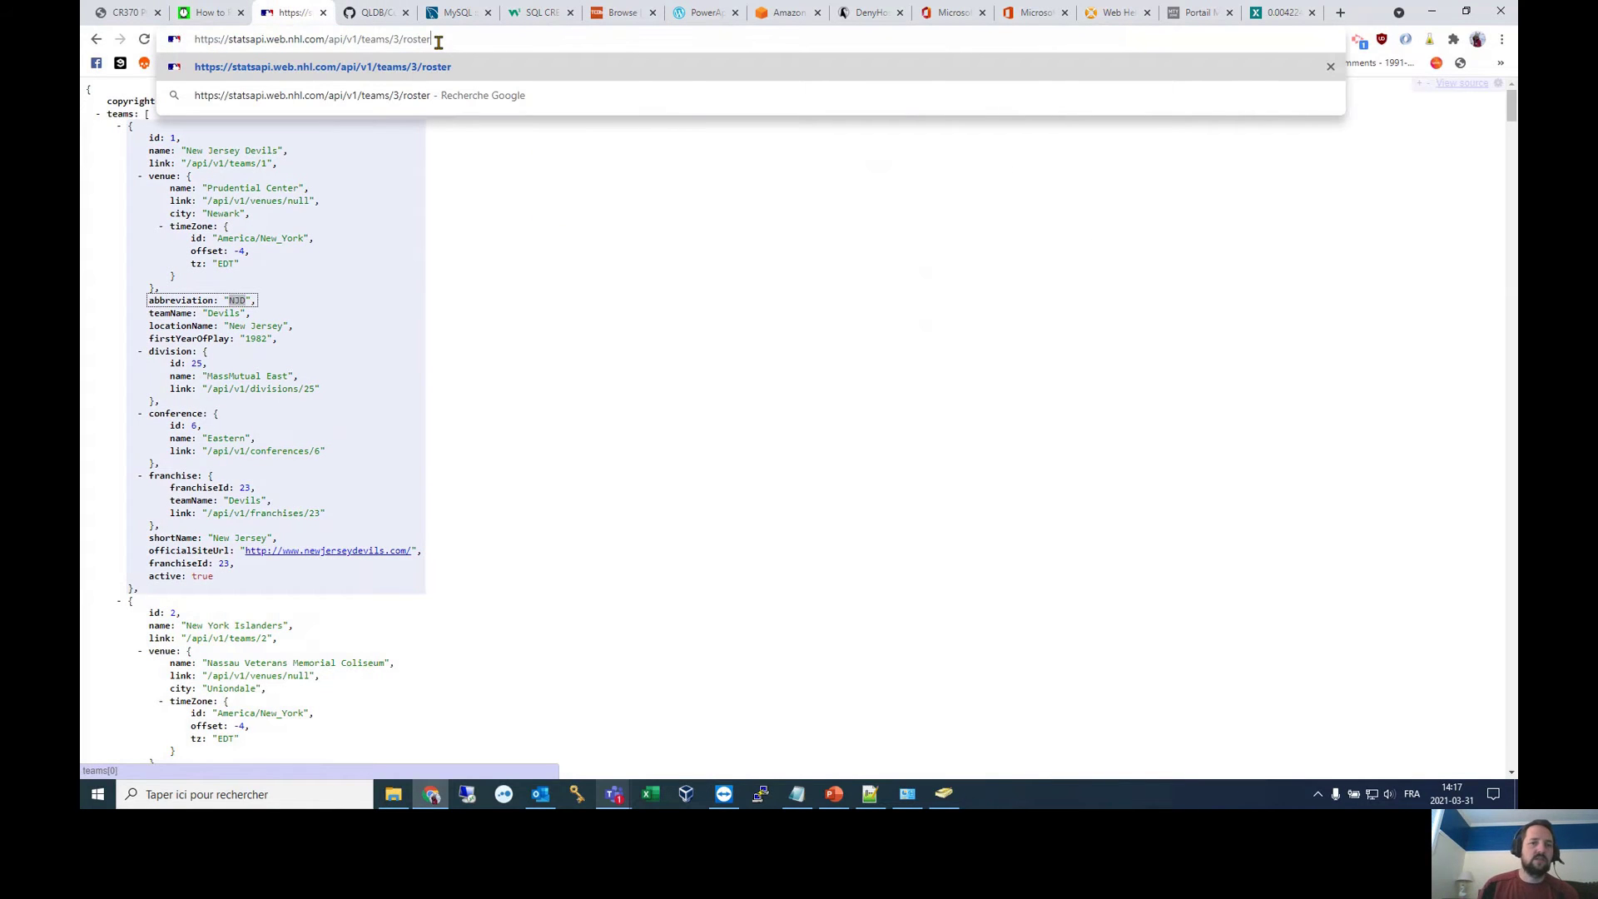
key(Return)
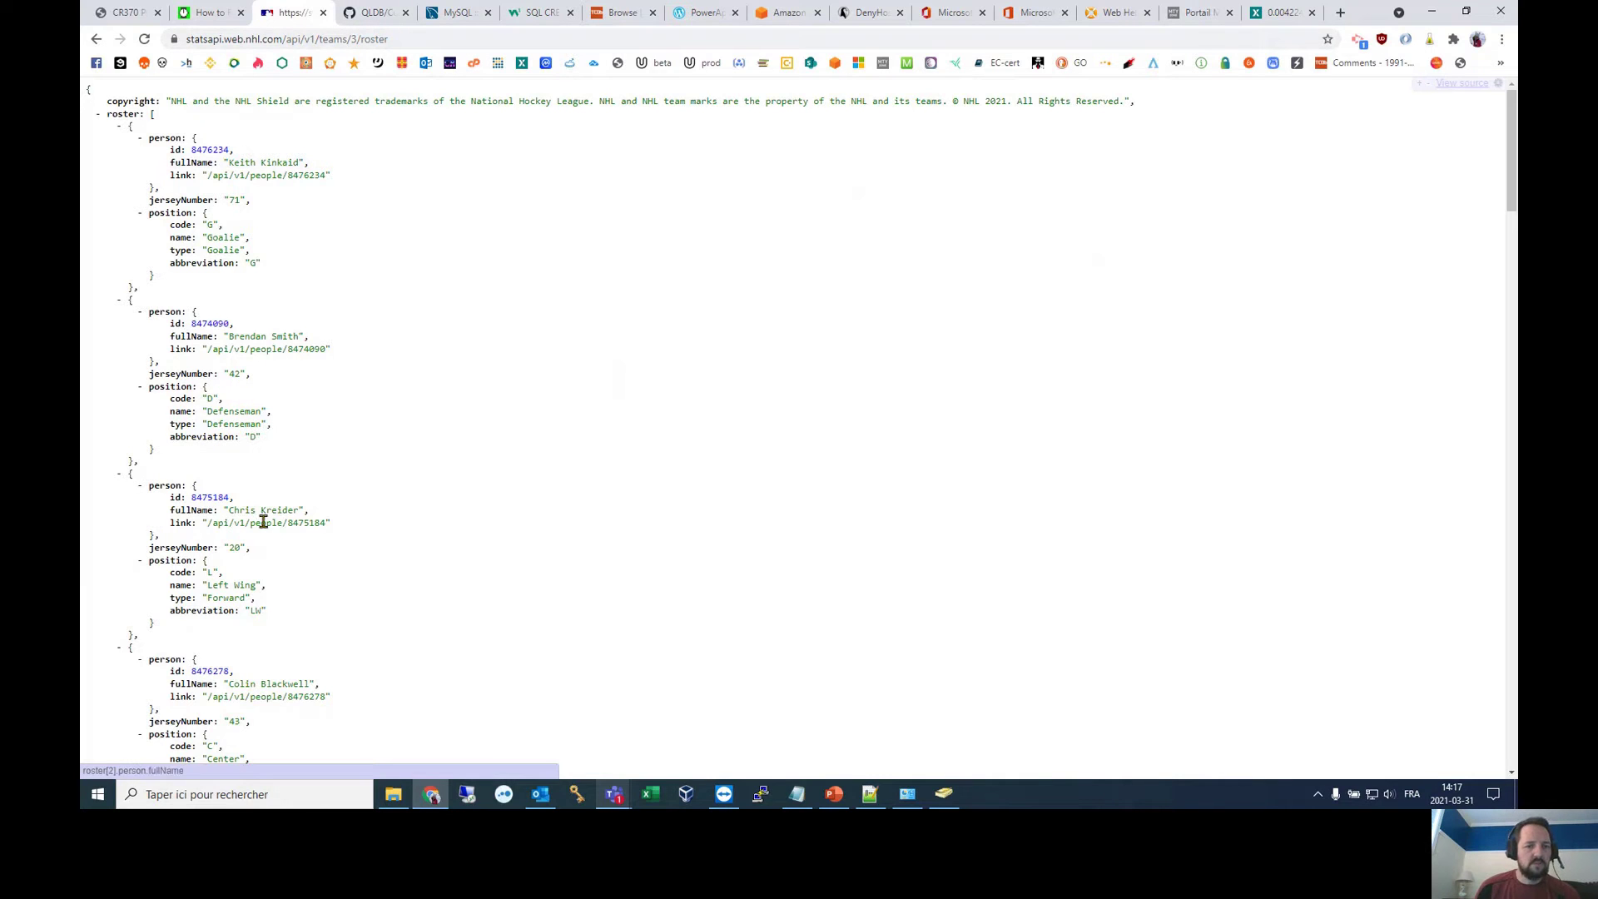
Step: Change the team number in the roster address to 8 and look through that team's players
click(367, 42)
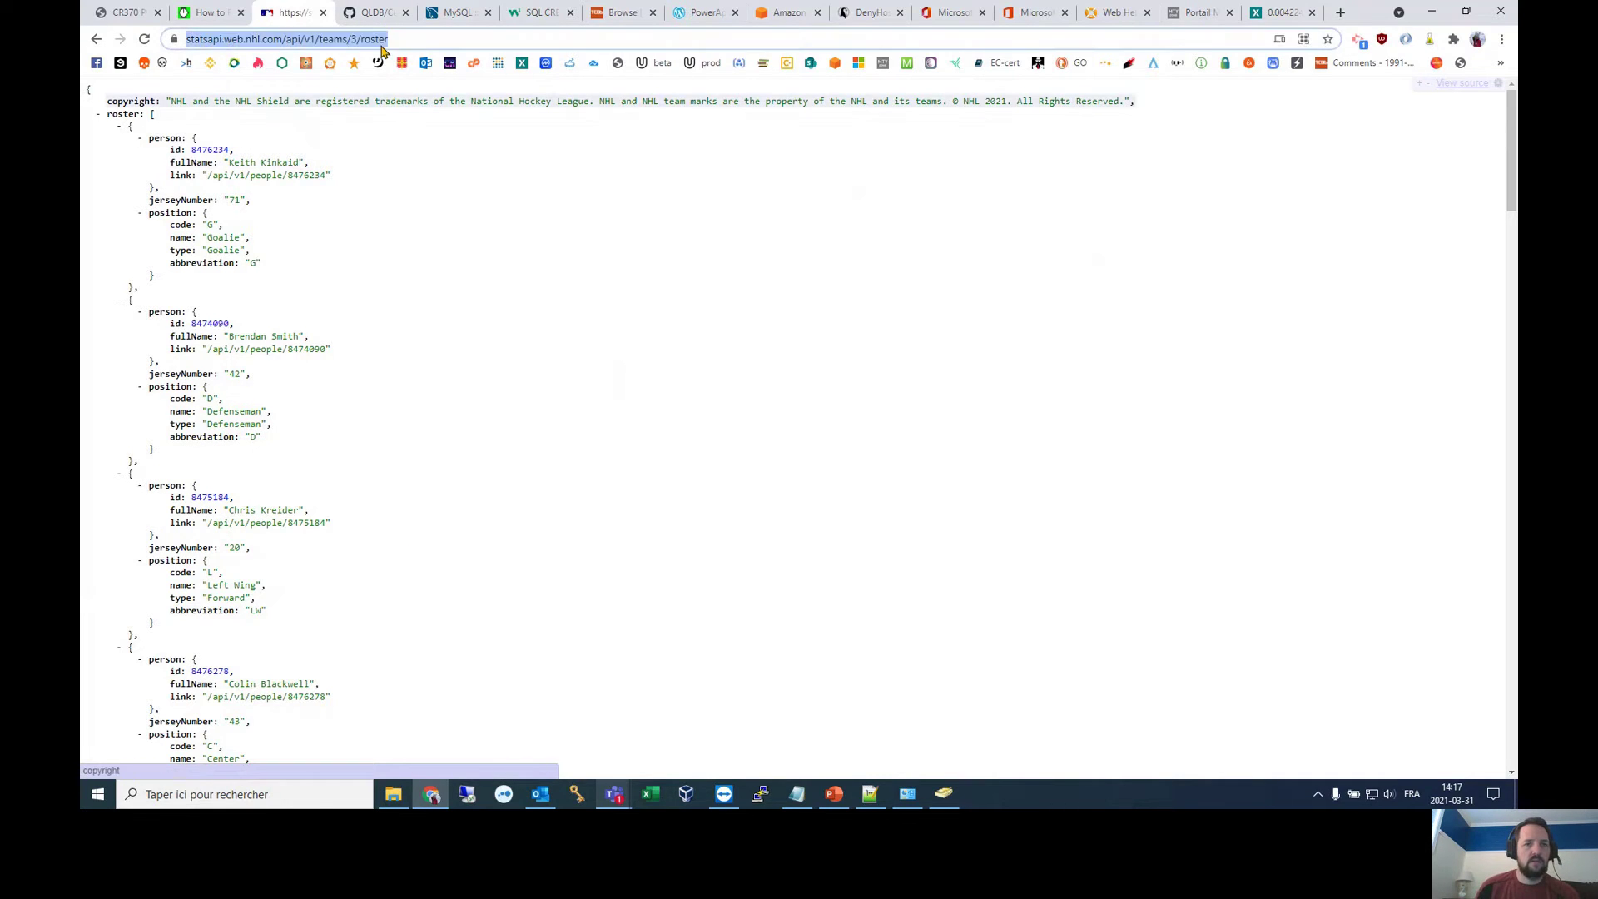
double_click(388, 39)
text(8)
key(Return)
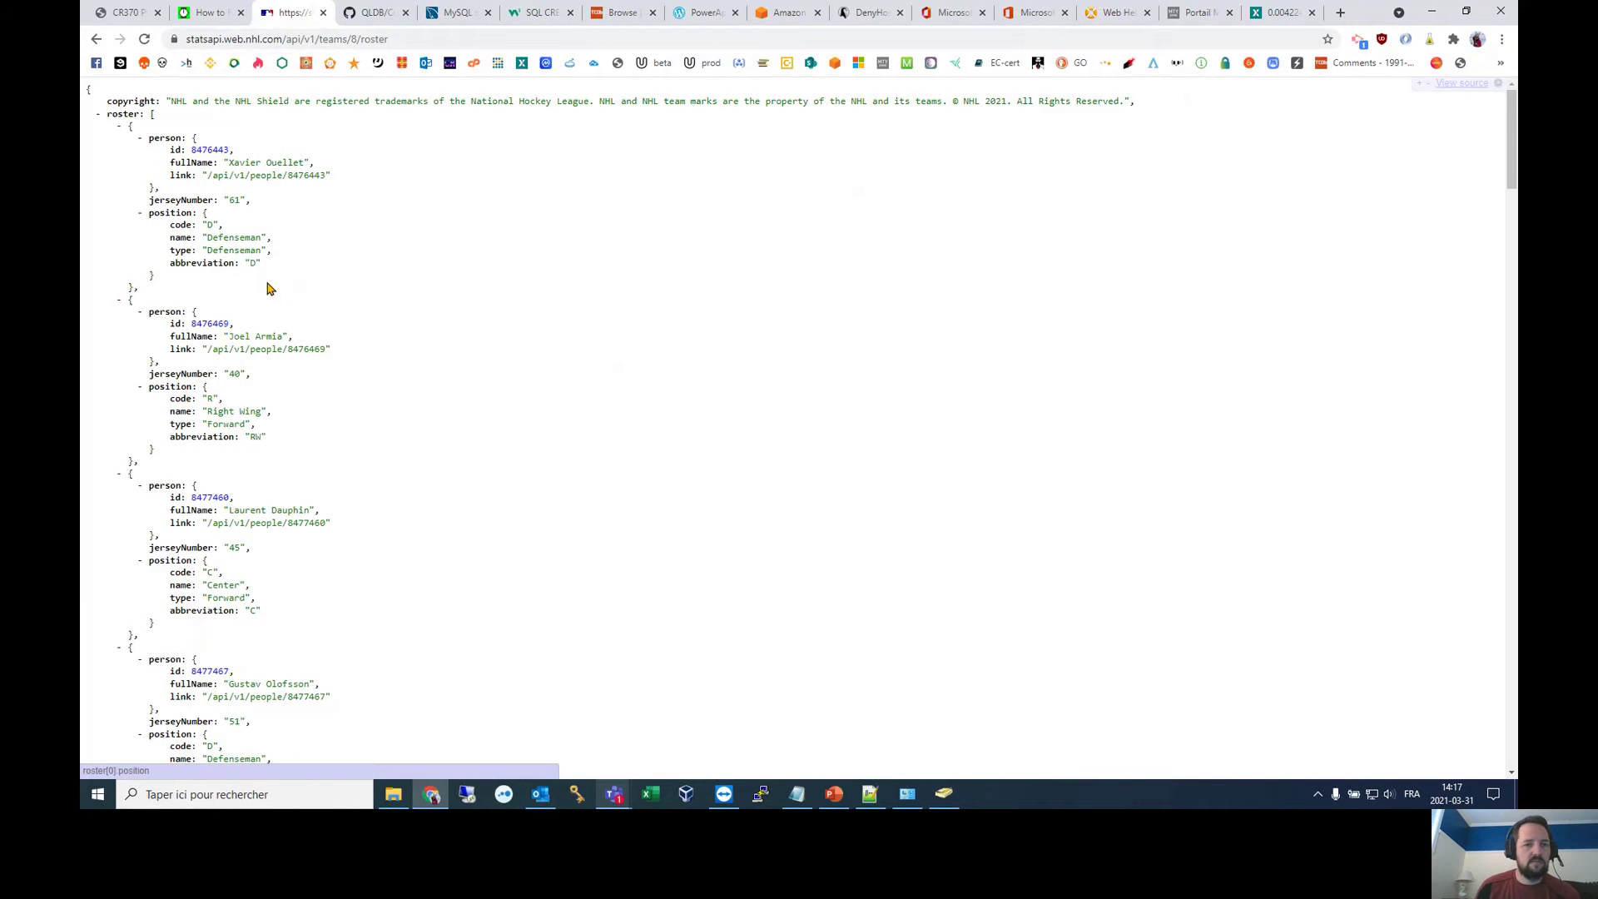
scroll(370, 606, down, 3)
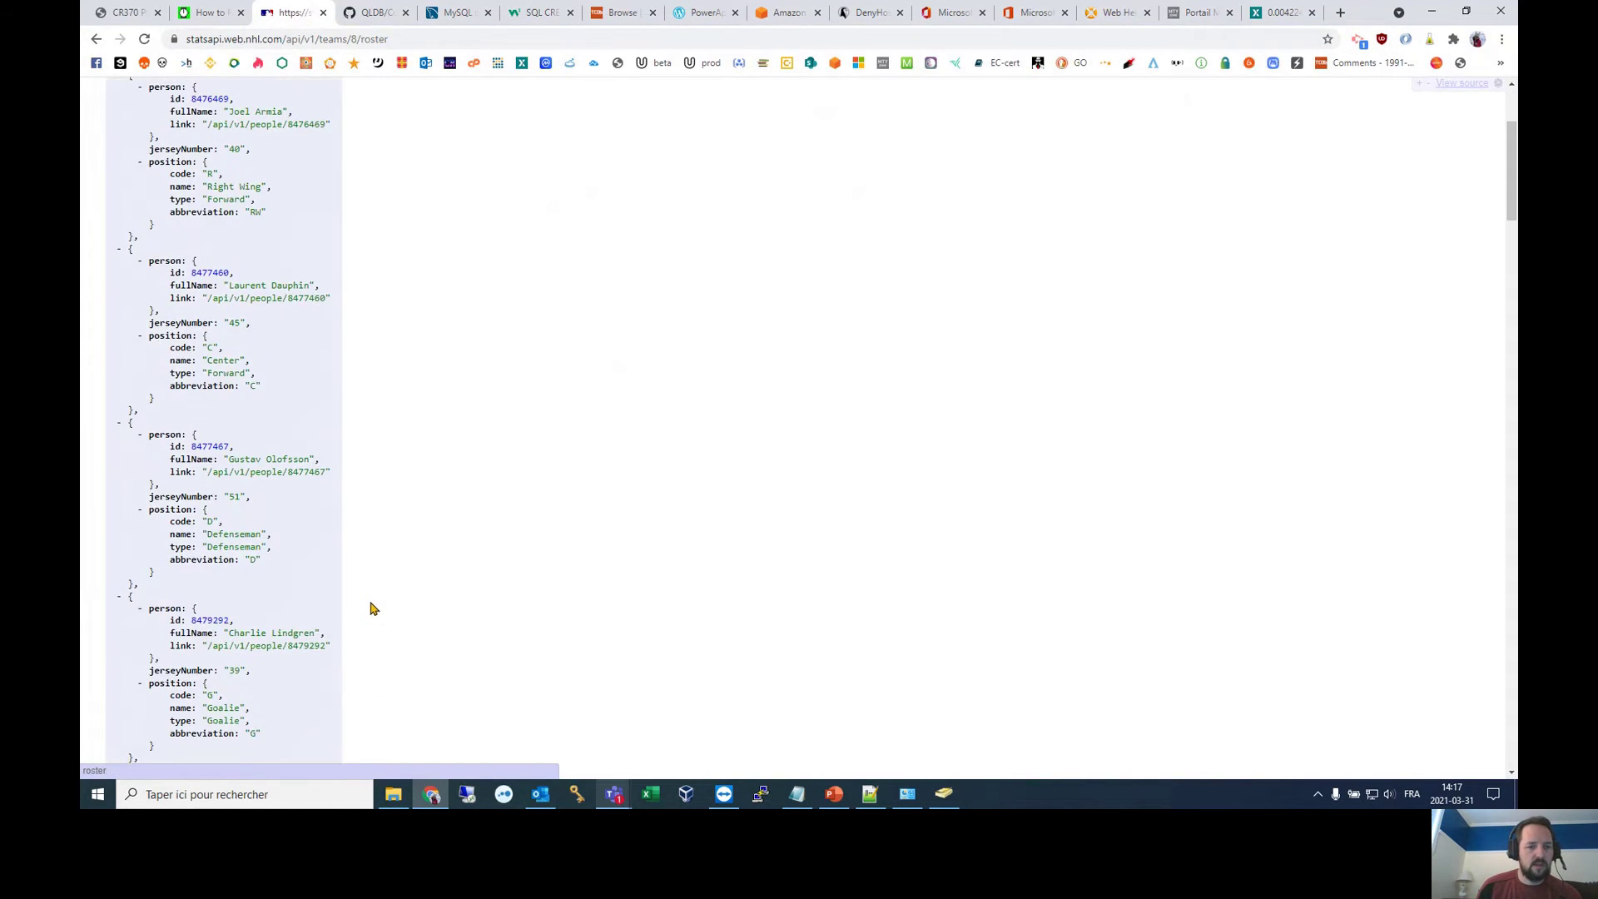
scroll(271, 641, down, 8)
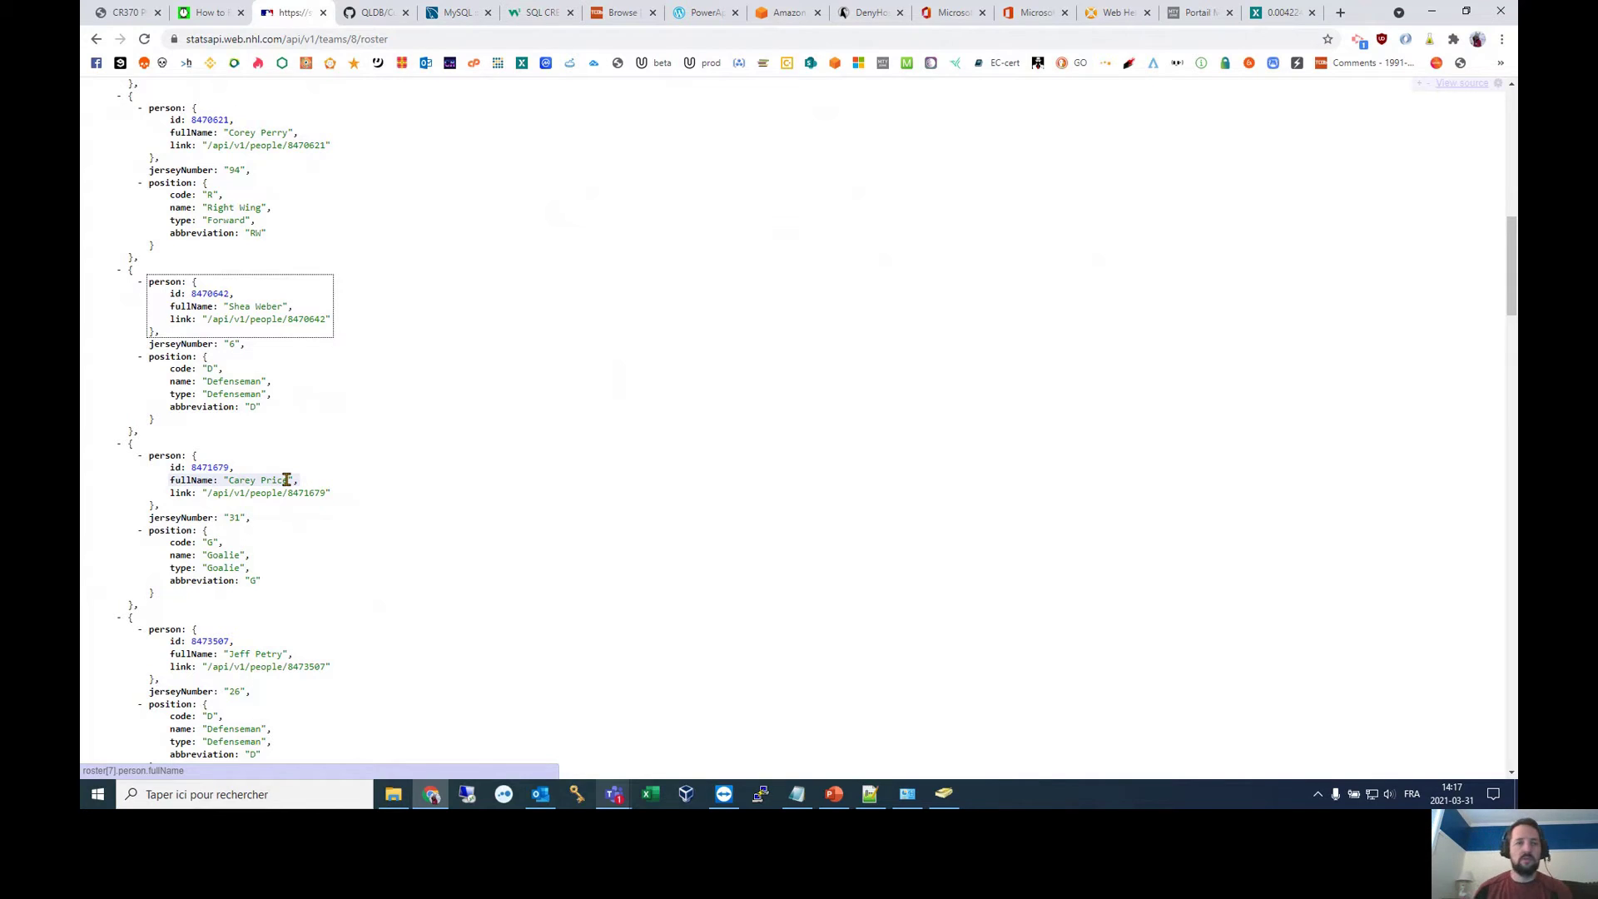
Step: Switch to the Amazon QLDB query editor and create a table named can in the MyledgerImc ledger
click(787, 12)
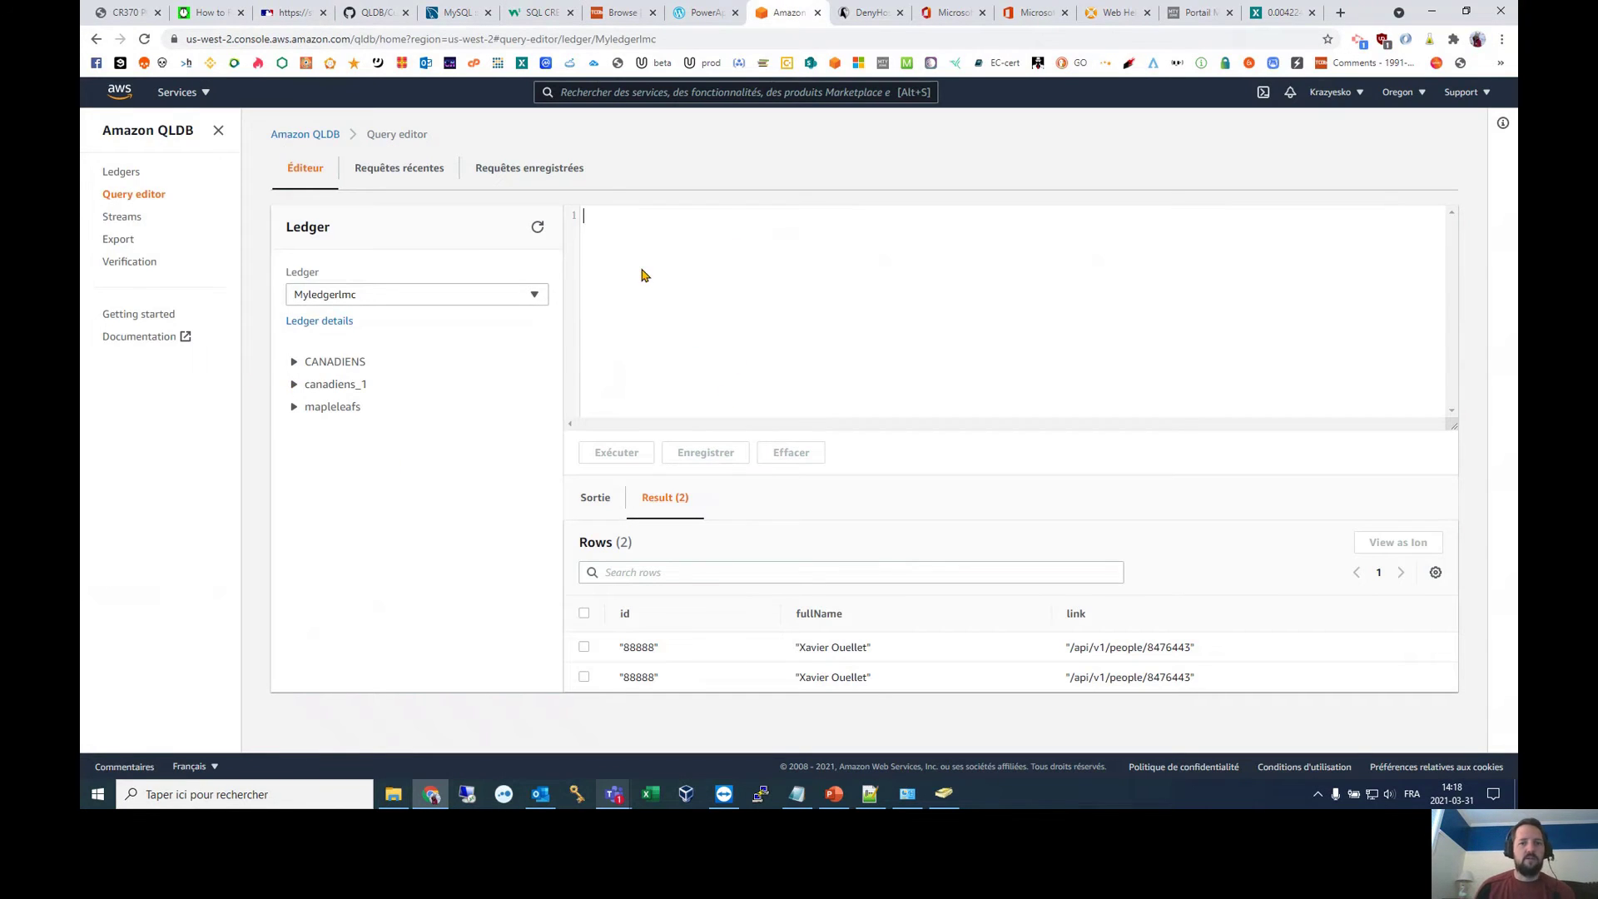
text(creat)
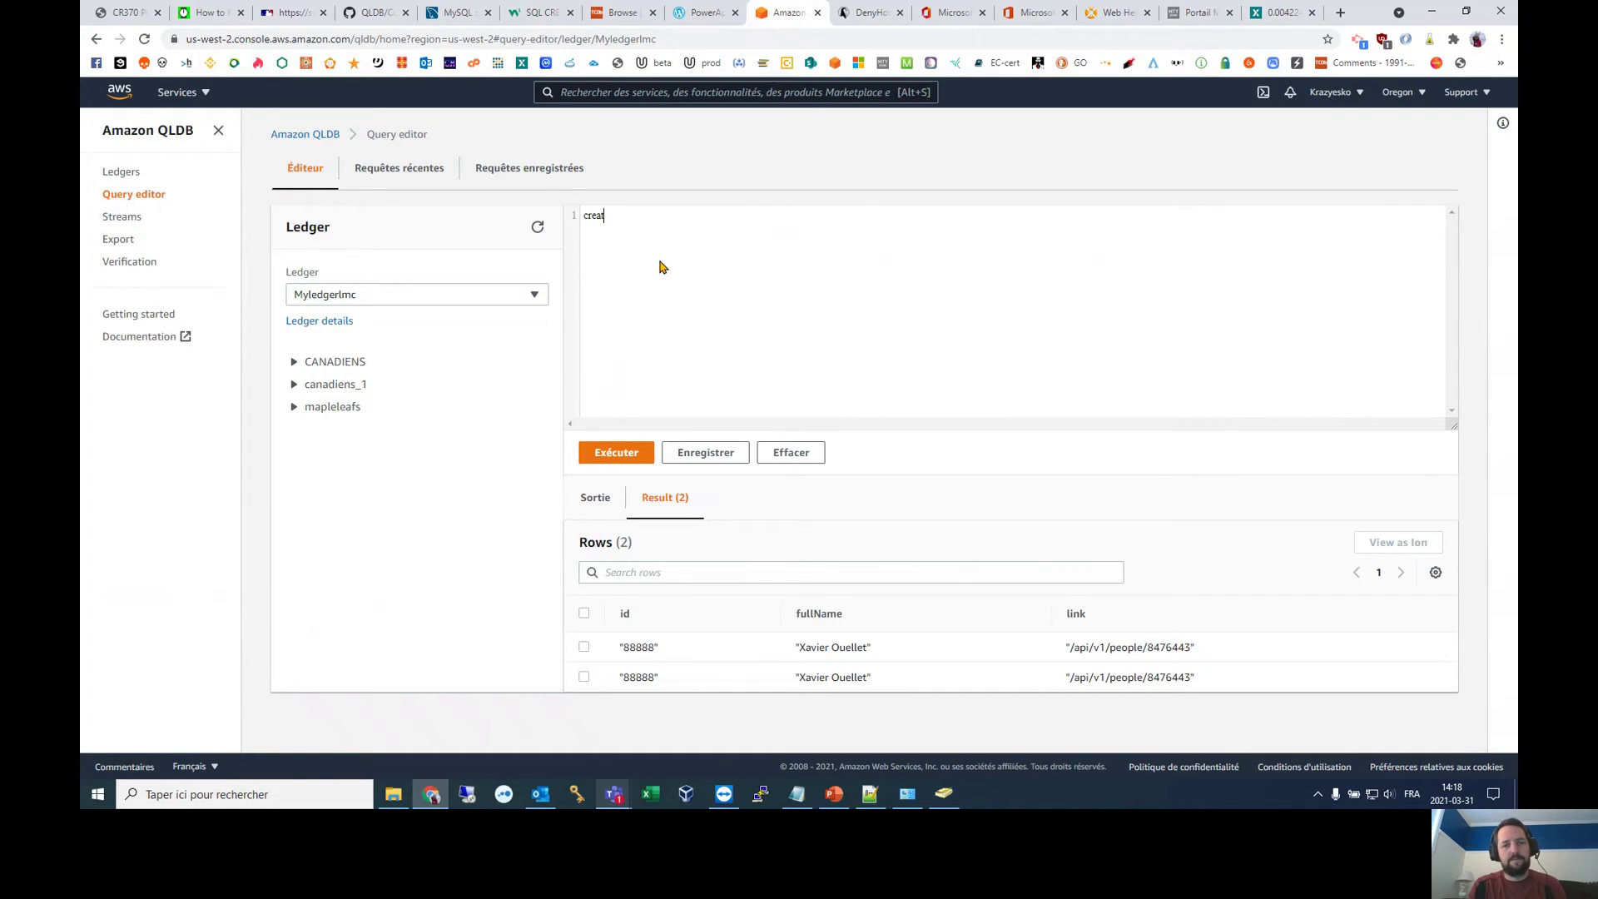
text(e table can)
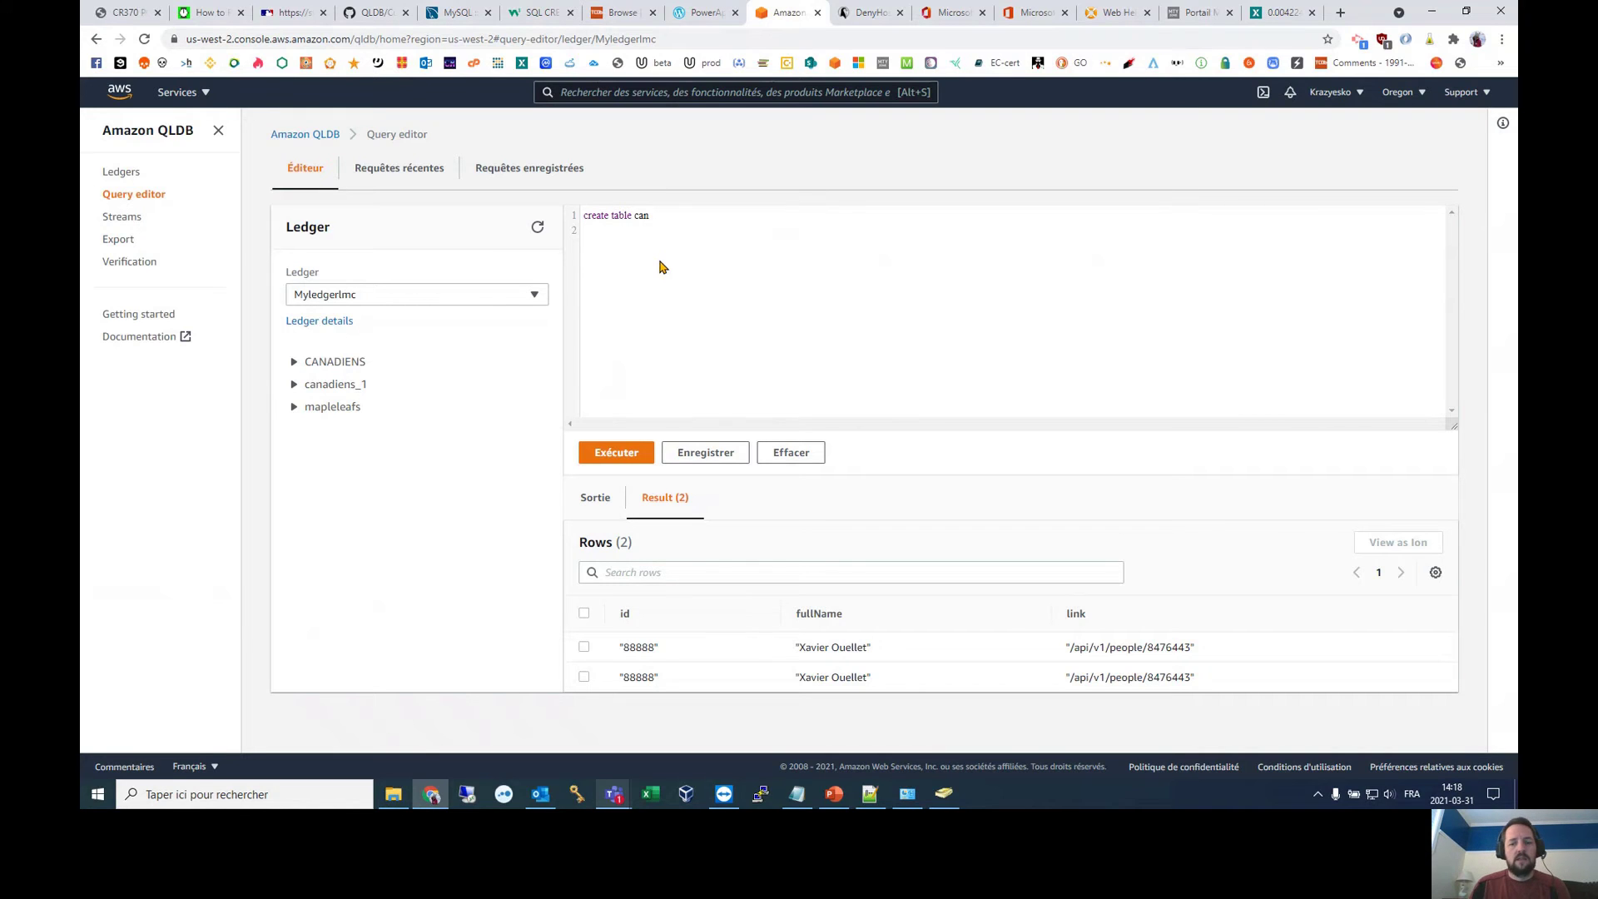
click(628, 453)
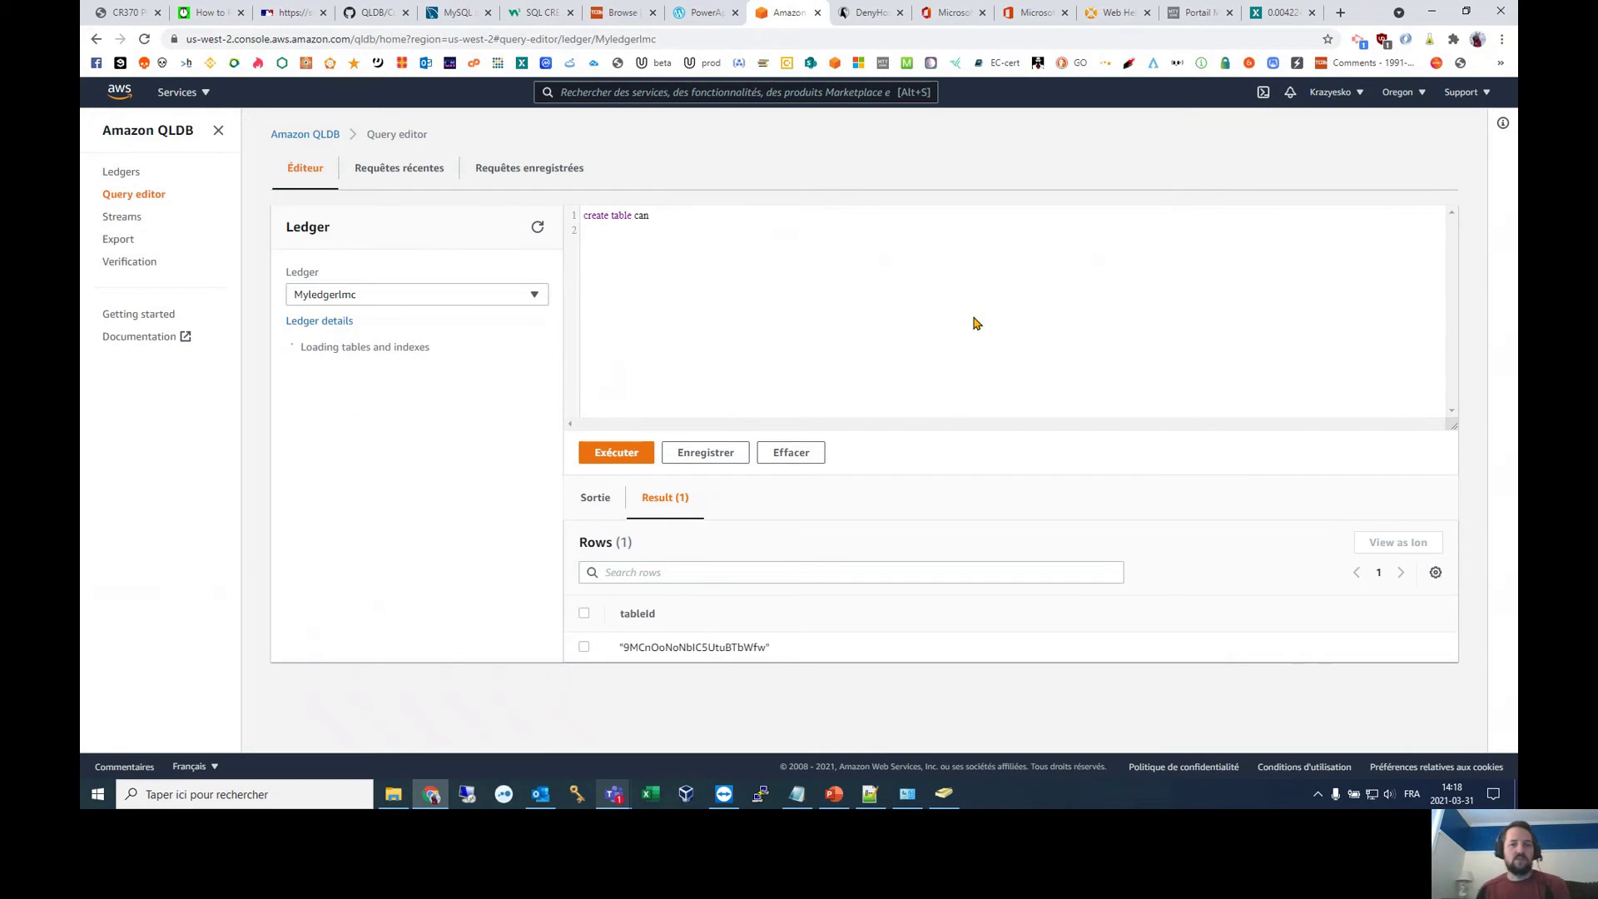
Step: Create an index on the id field with "create index on can (id)" and expand the can table's indexes
click(671, 225)
key(BackSpace)
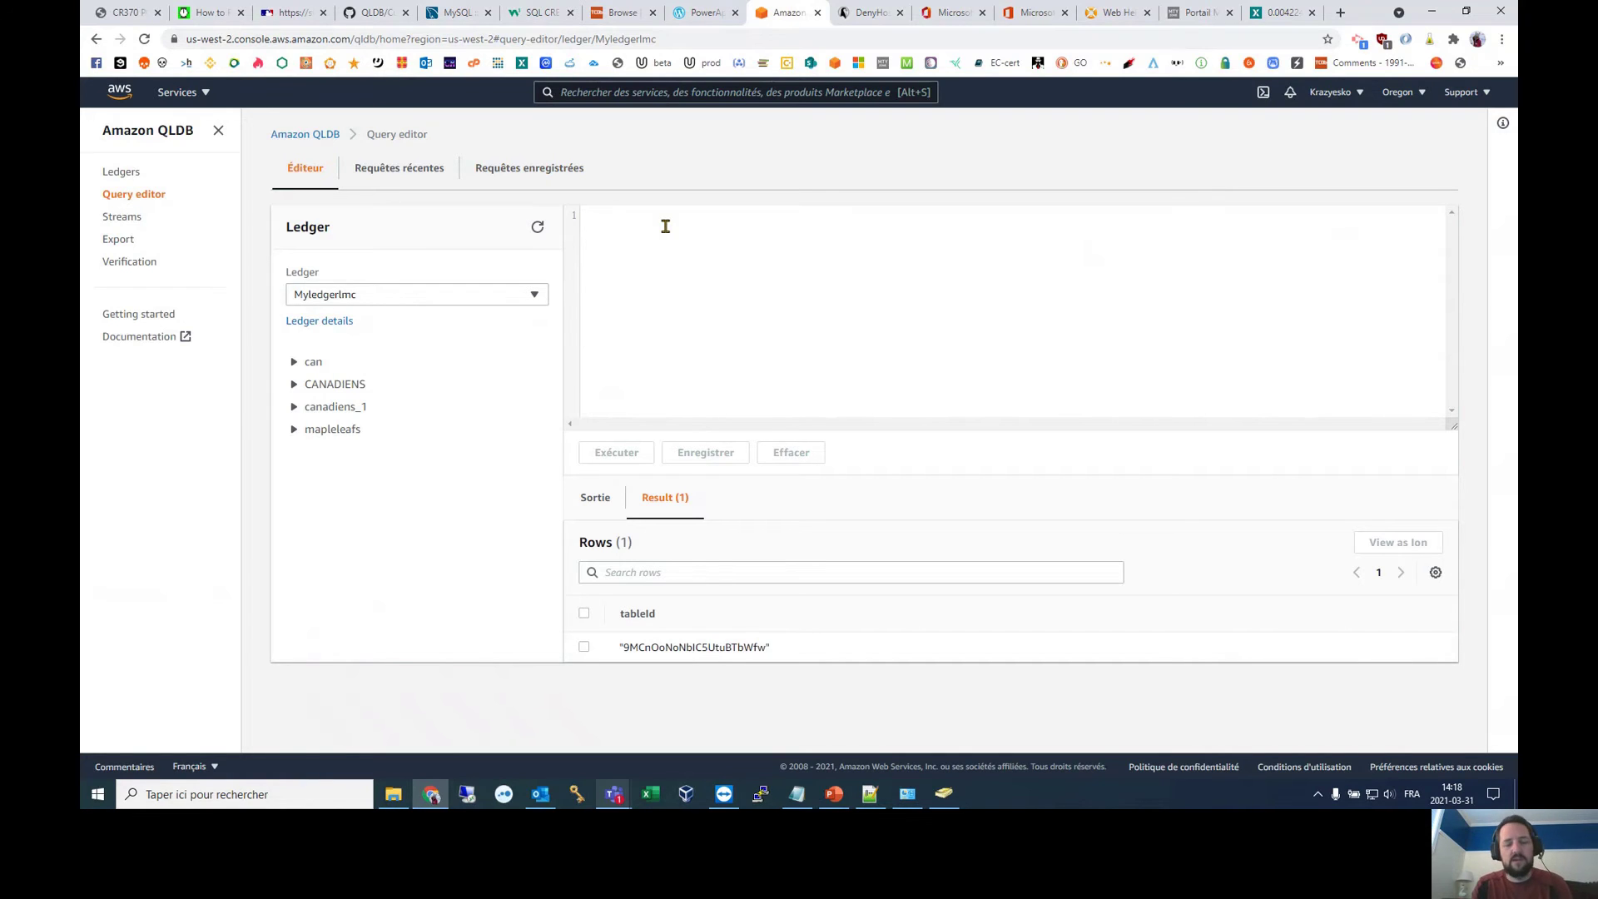
text(create i)
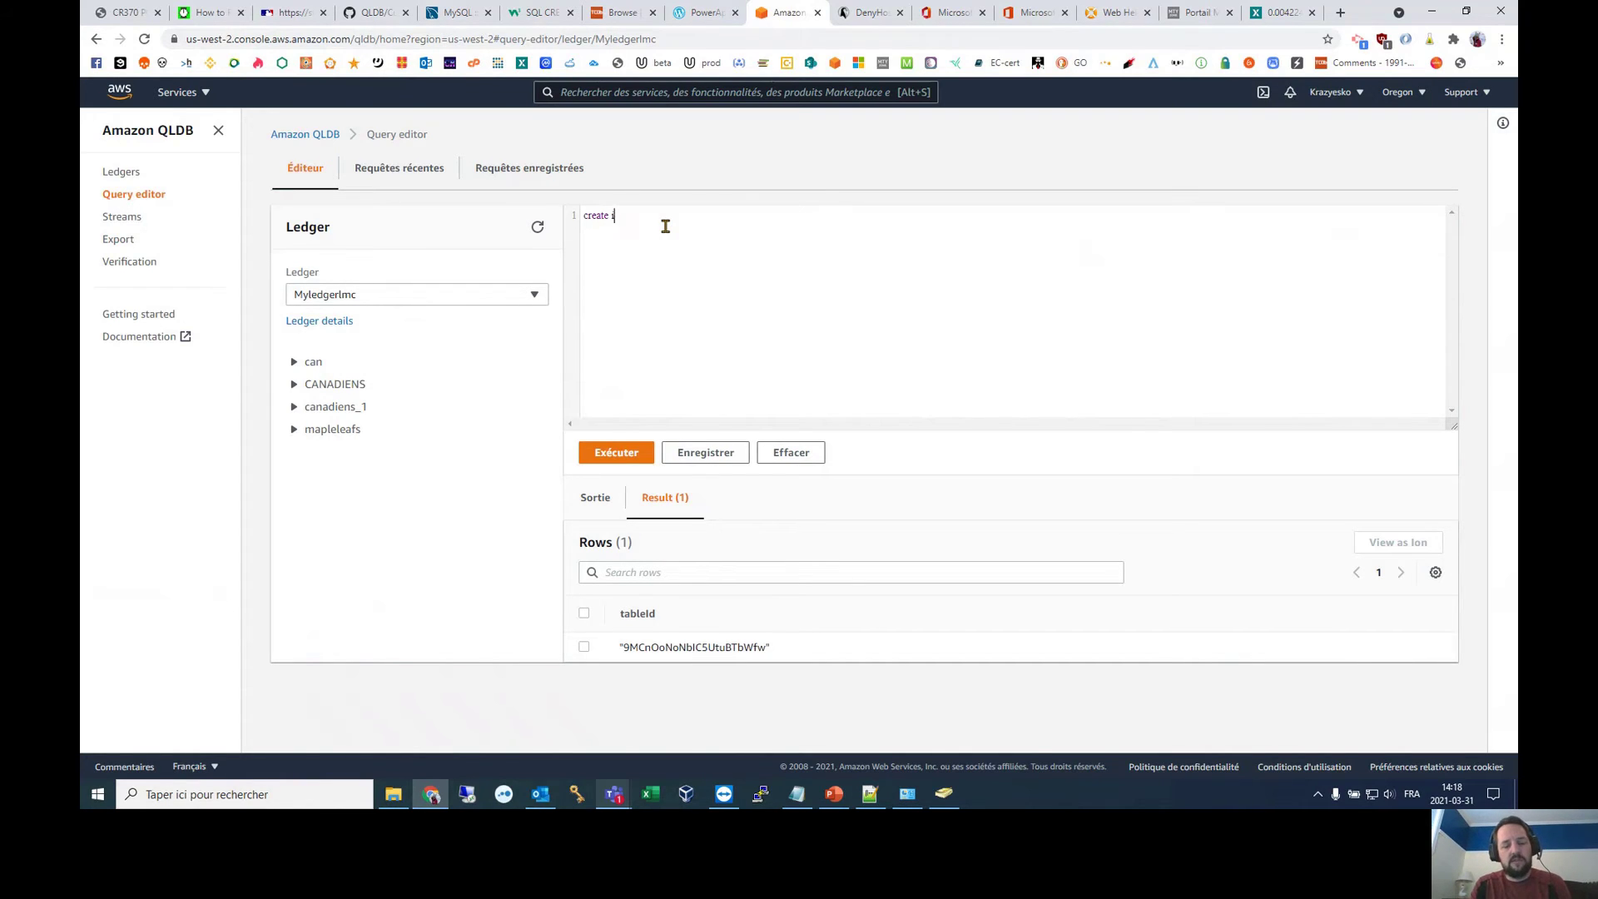
text(ndex on can (id)
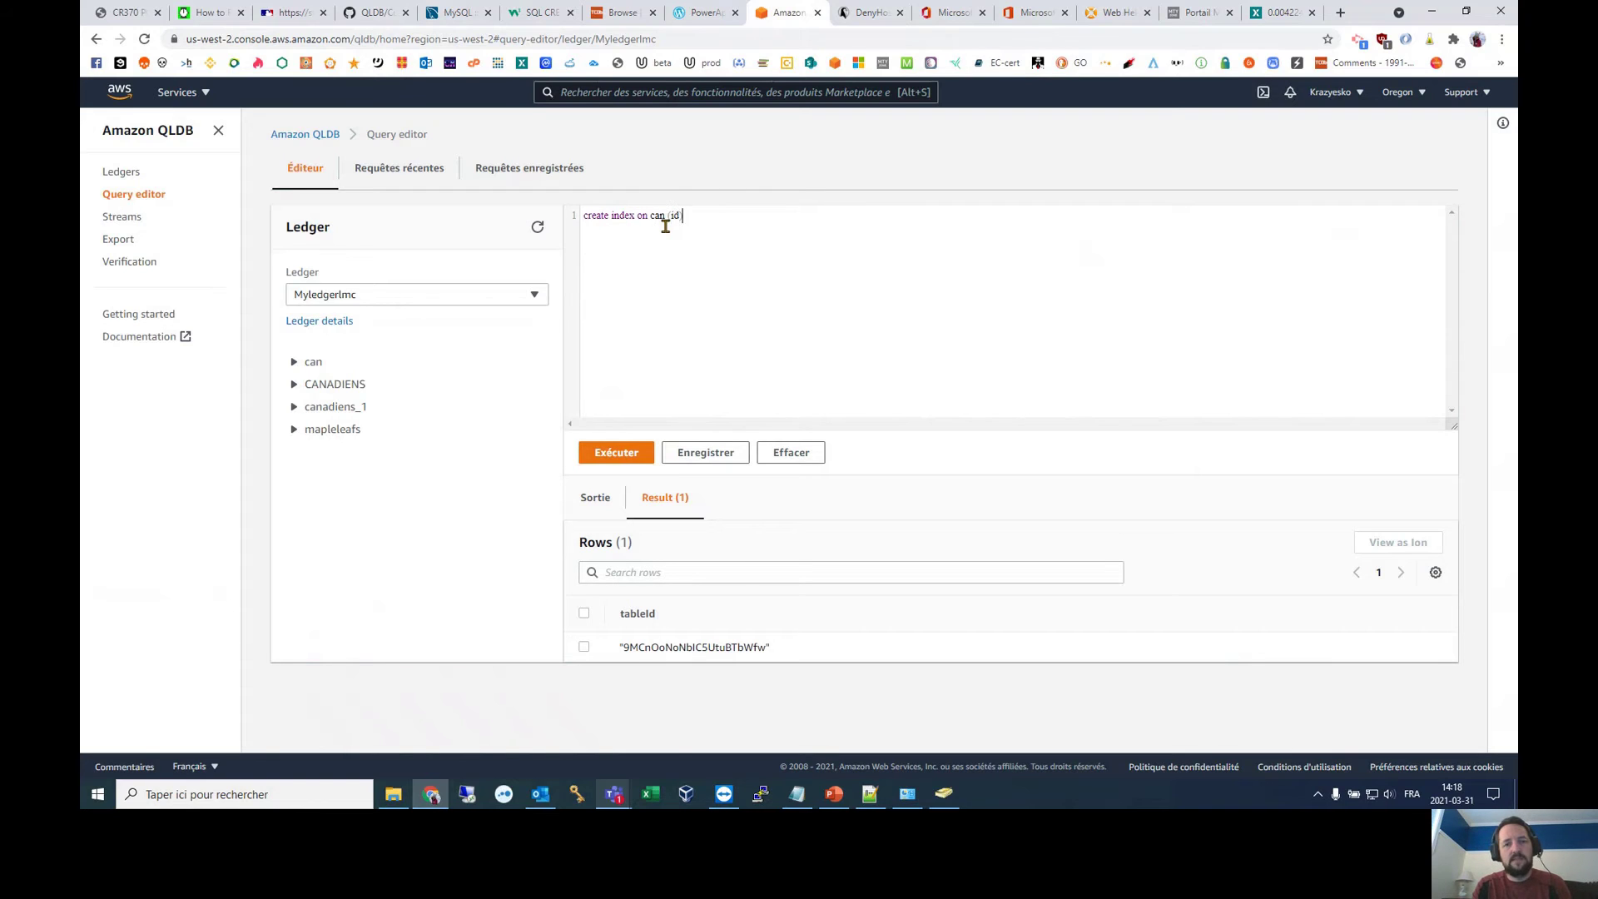
text())
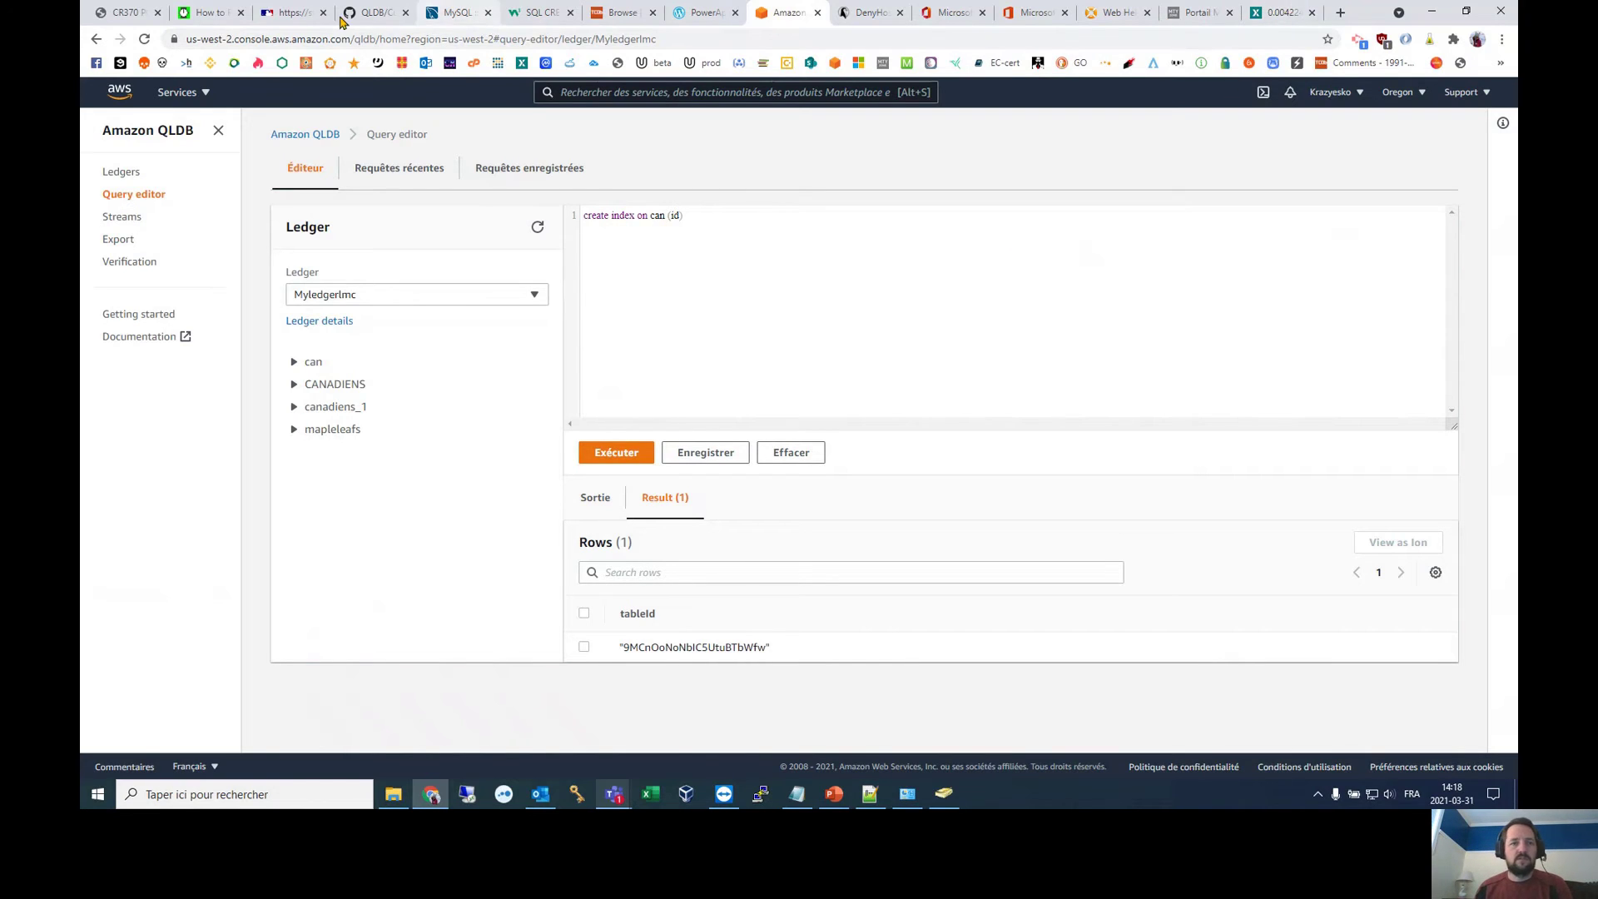
click(209, 12)
click(289, 13)
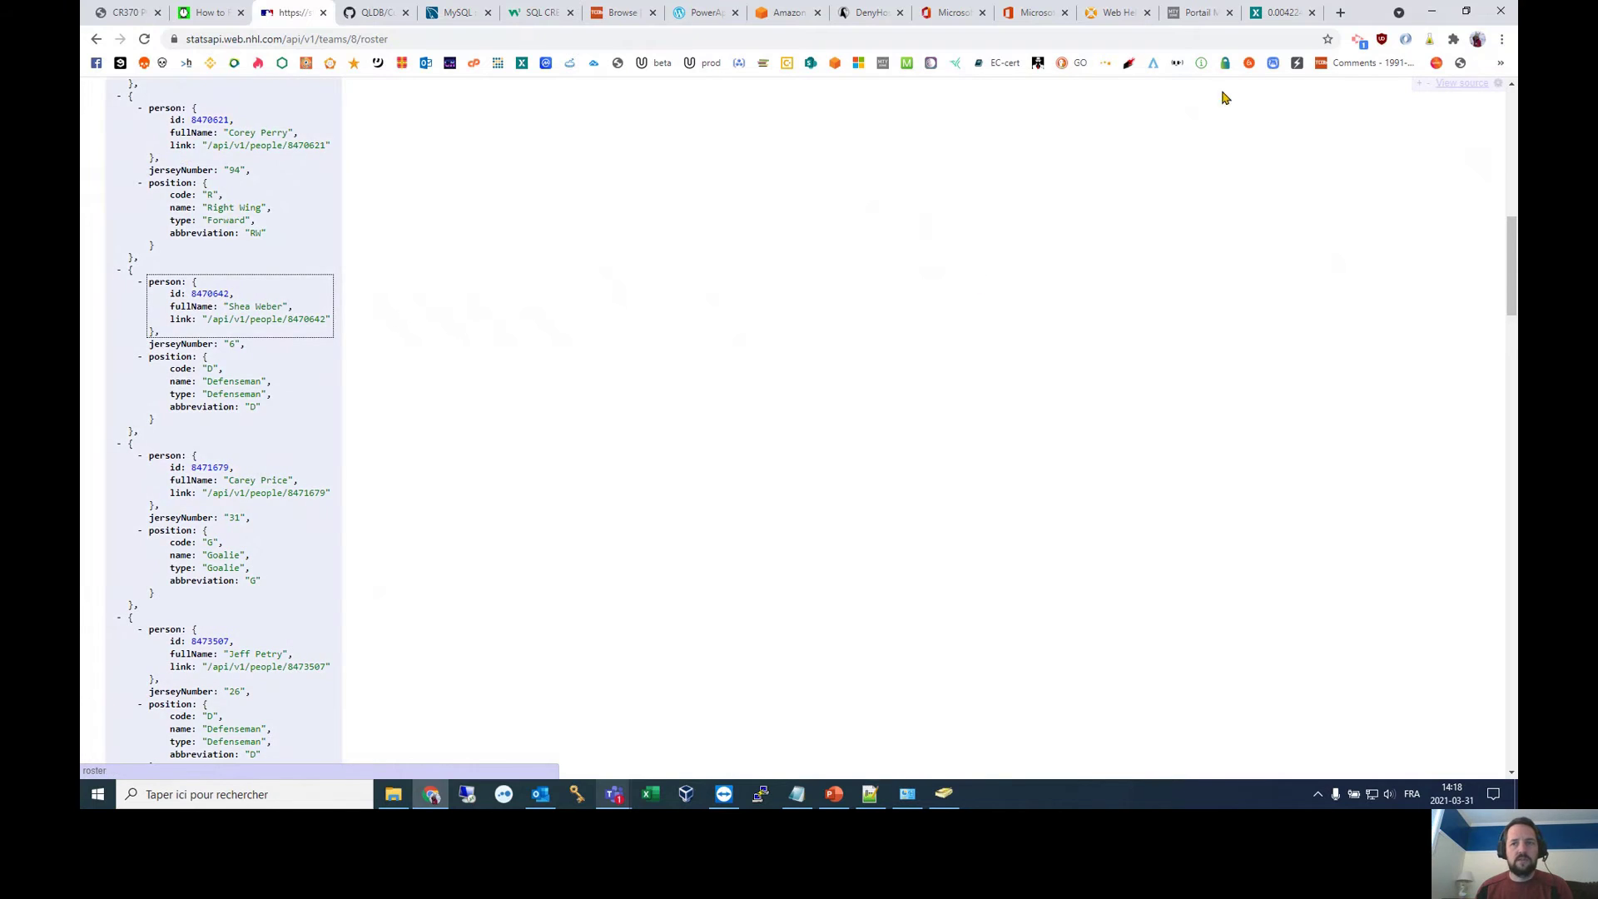
click(779, 17)
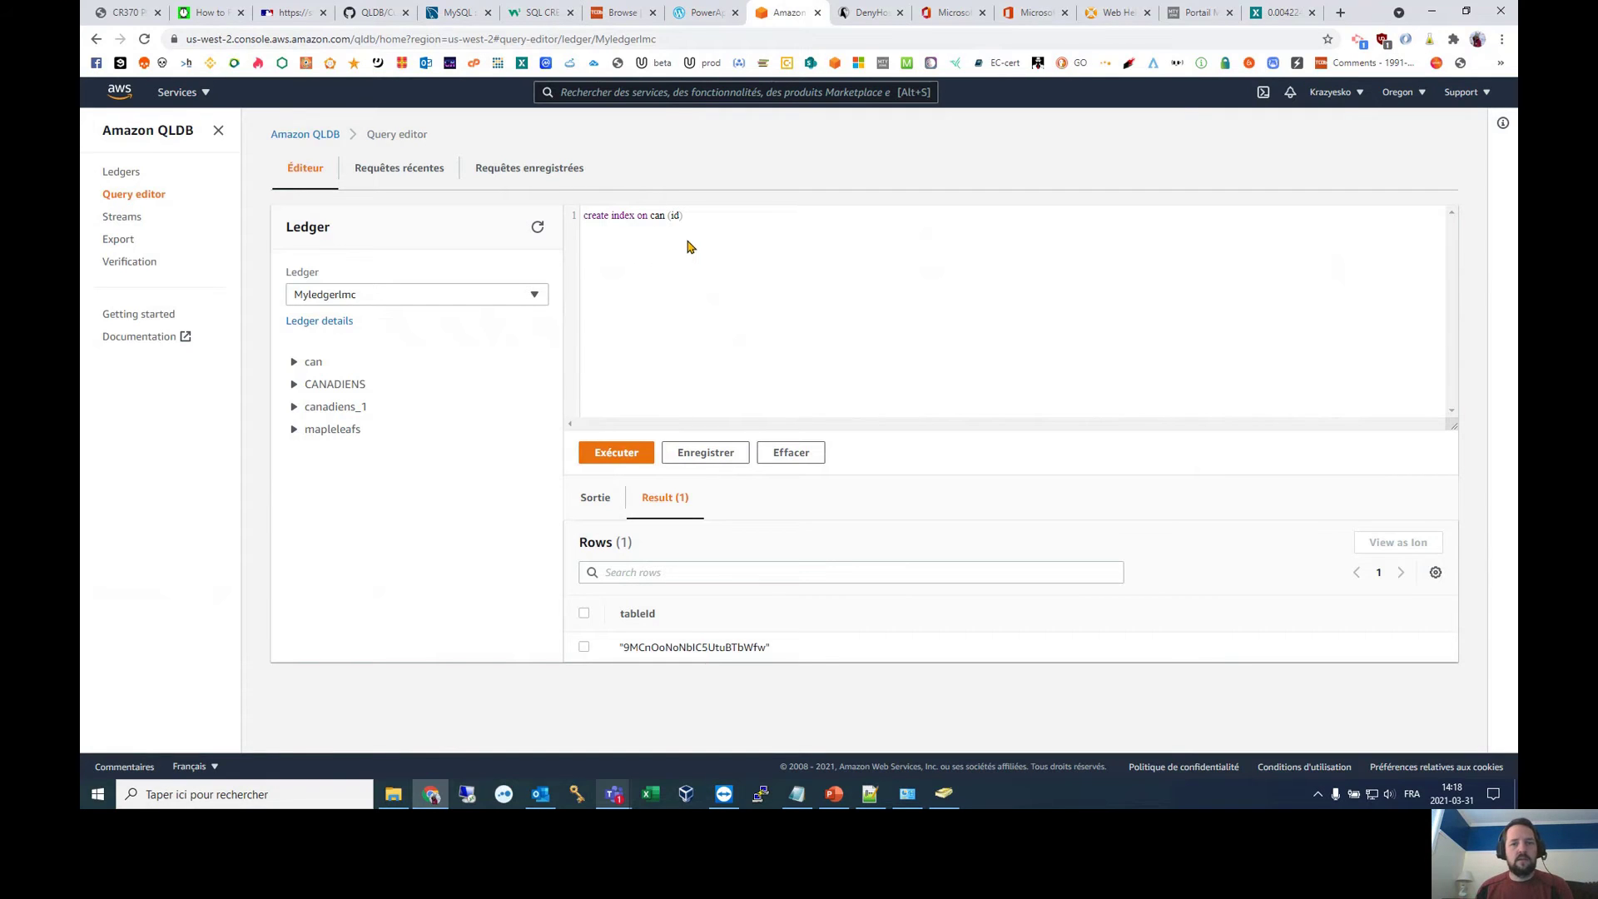
click(598, 454)
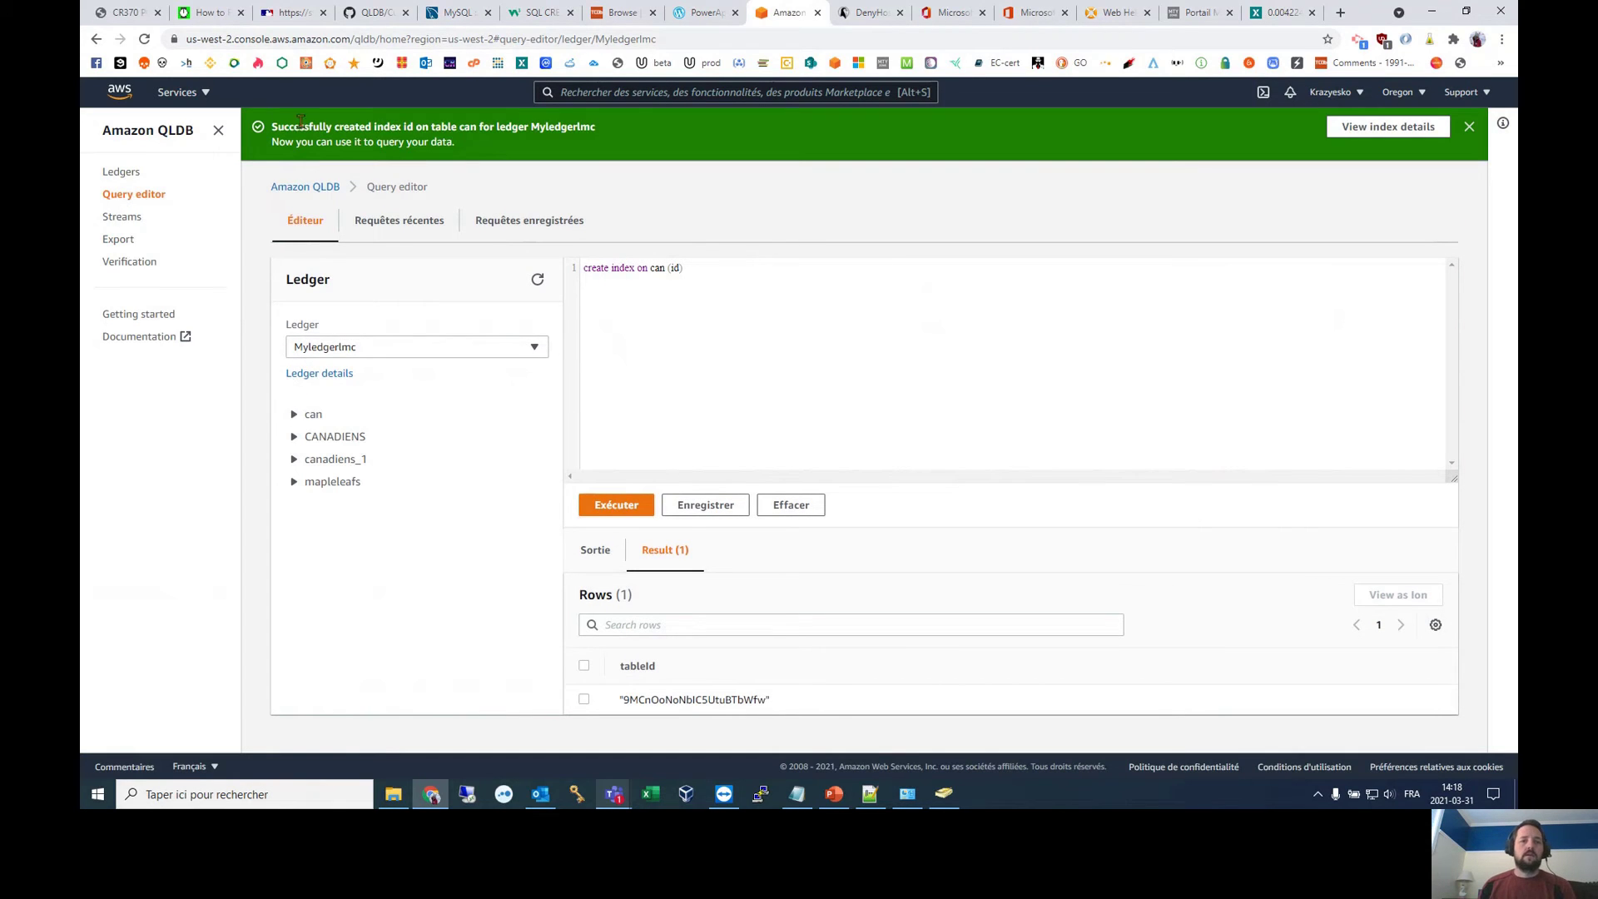
click(300, 414)
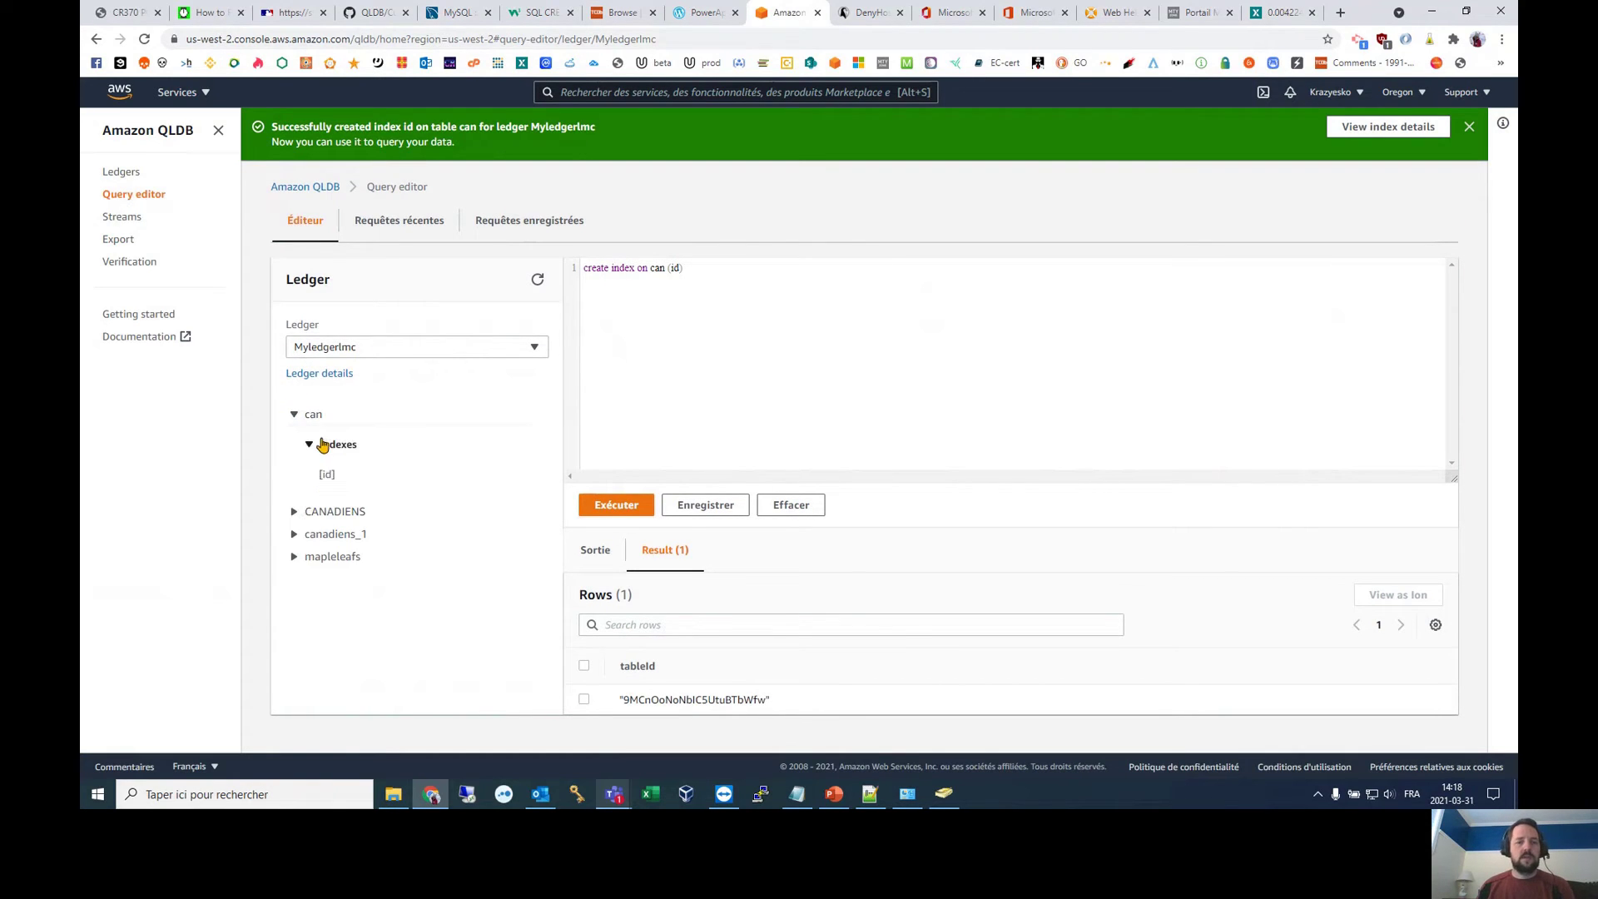
Step: Create a second index on the can table for the fullname field and clear the query editor
double_click(675, 267)
text(fullname)
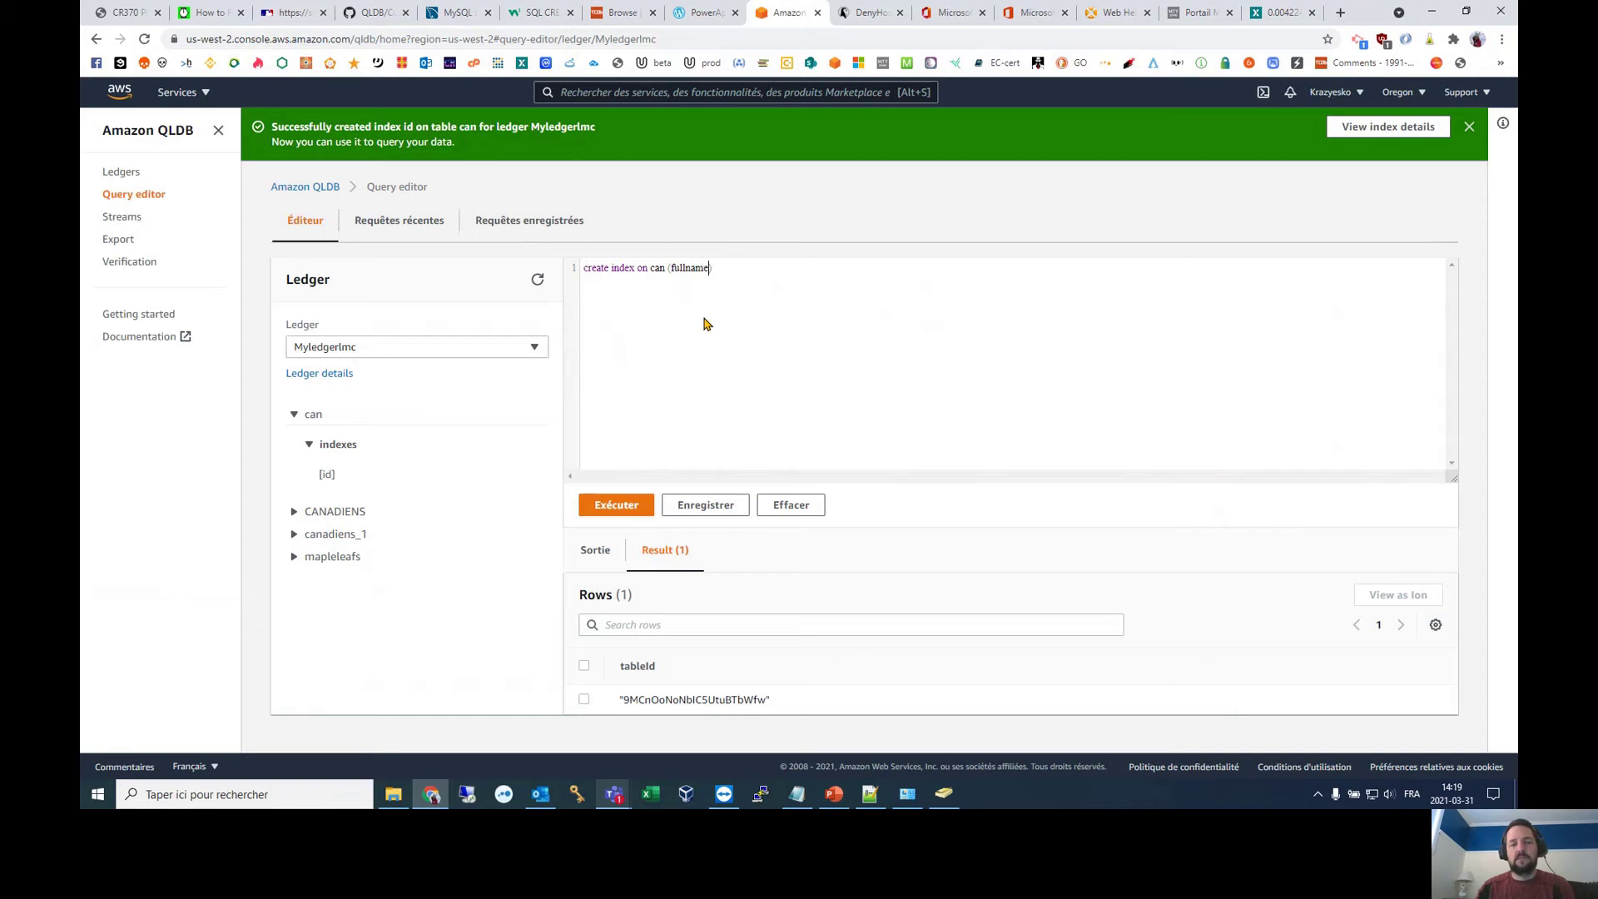
click(623, 508)
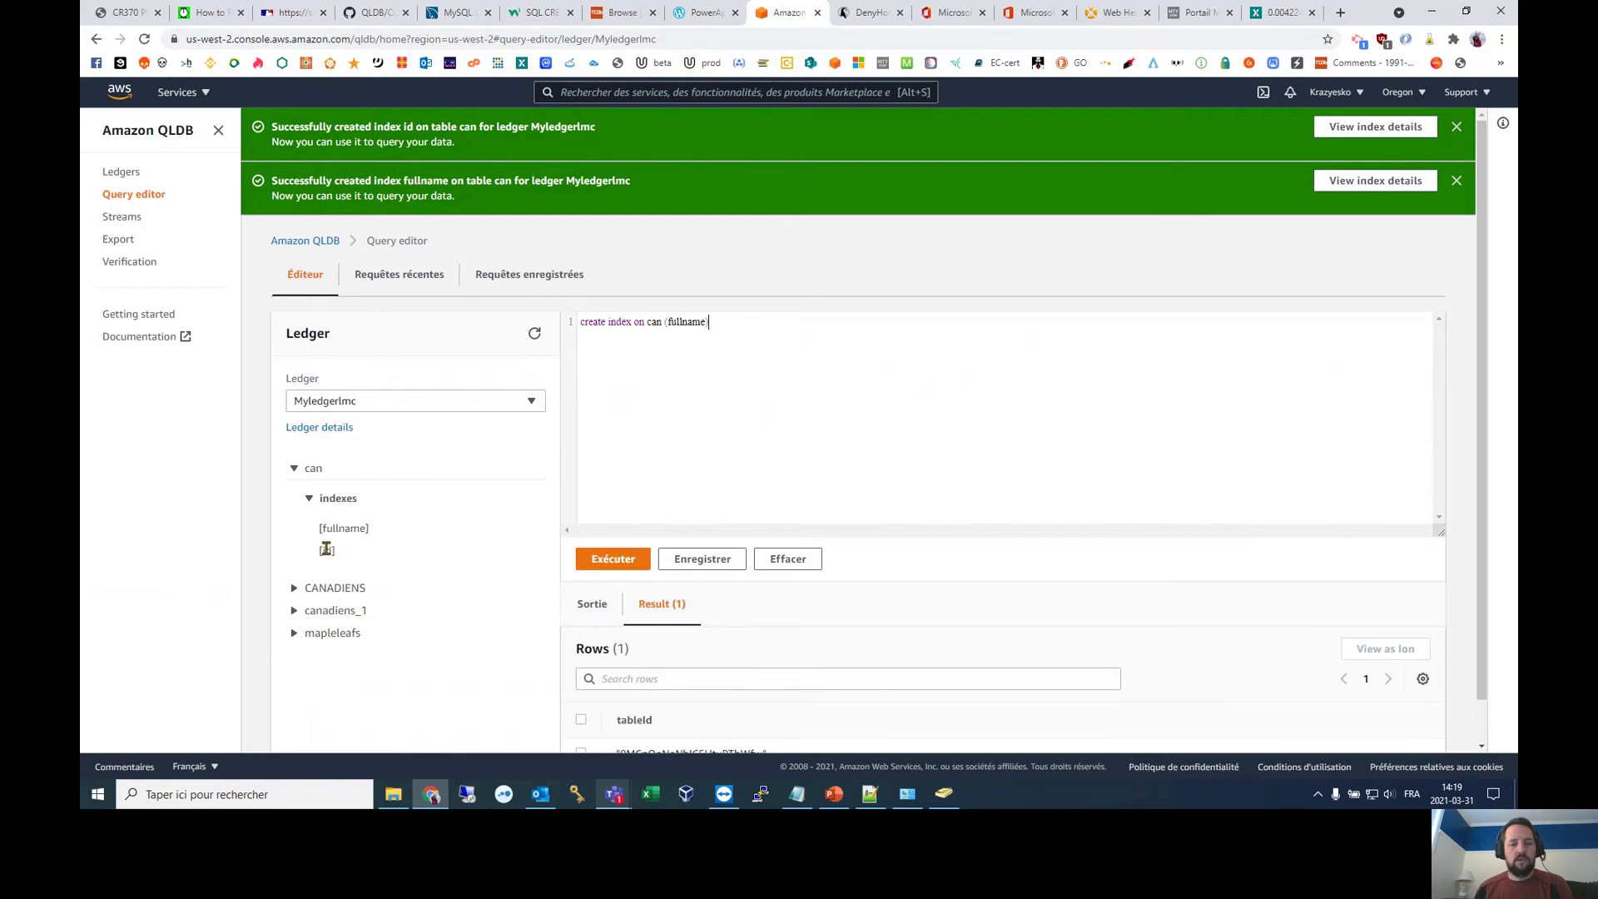
drag(805, 359, 313, 328)
key(BackSpace)
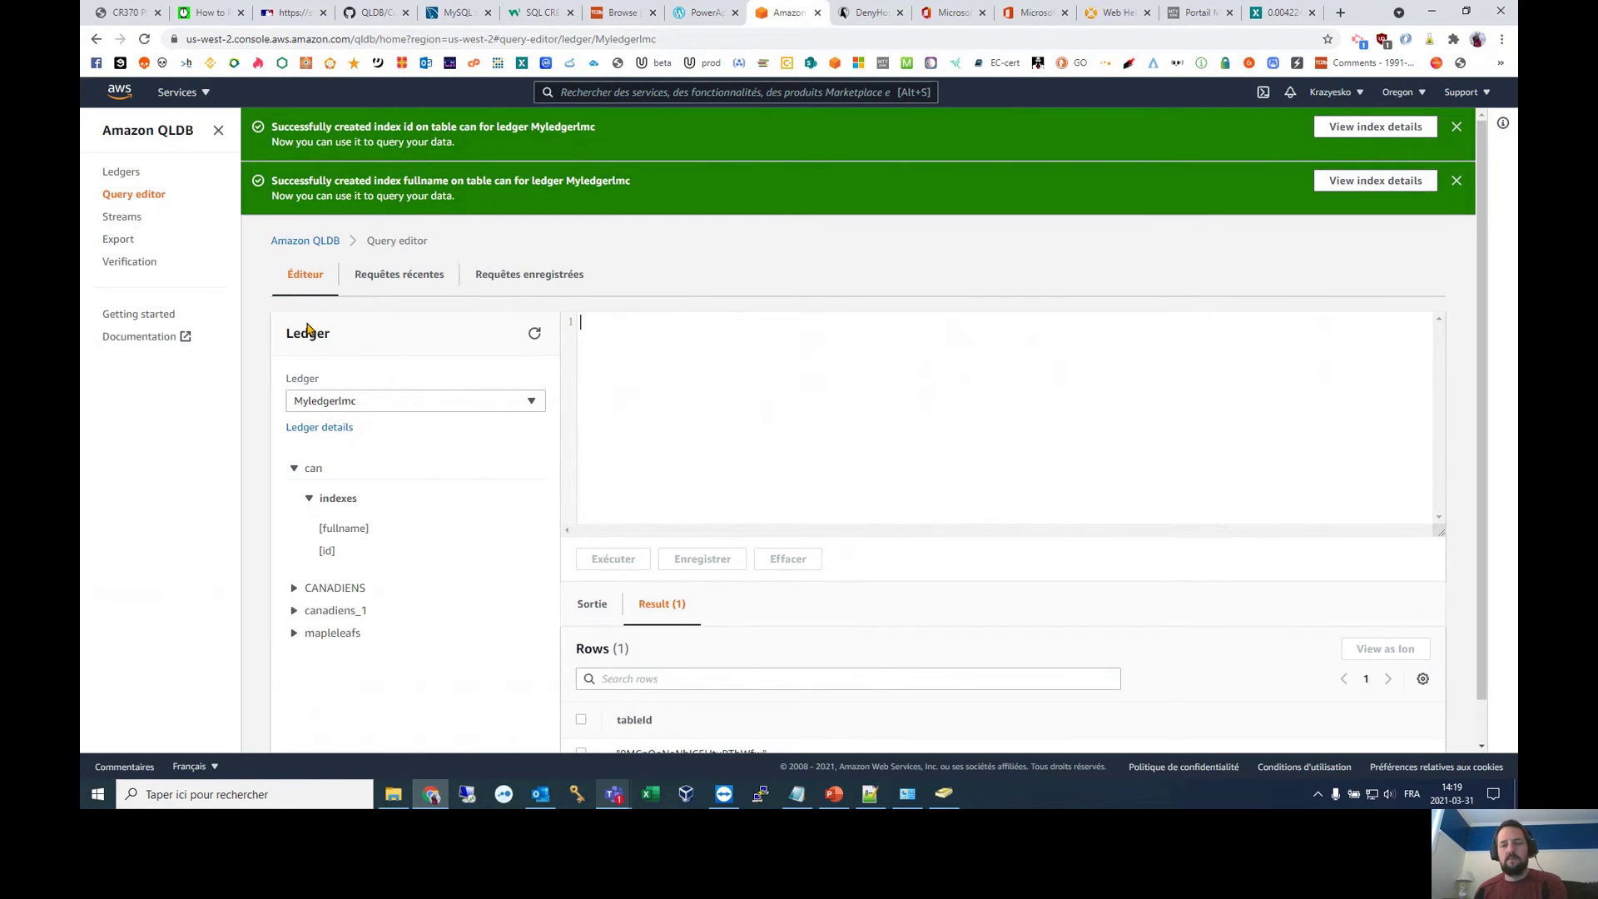
Step: Copy Shea Weber's person object, with its braces, id, fullName and link, from the team 8 roster JSON
click(210, 13)
click(308, 16)
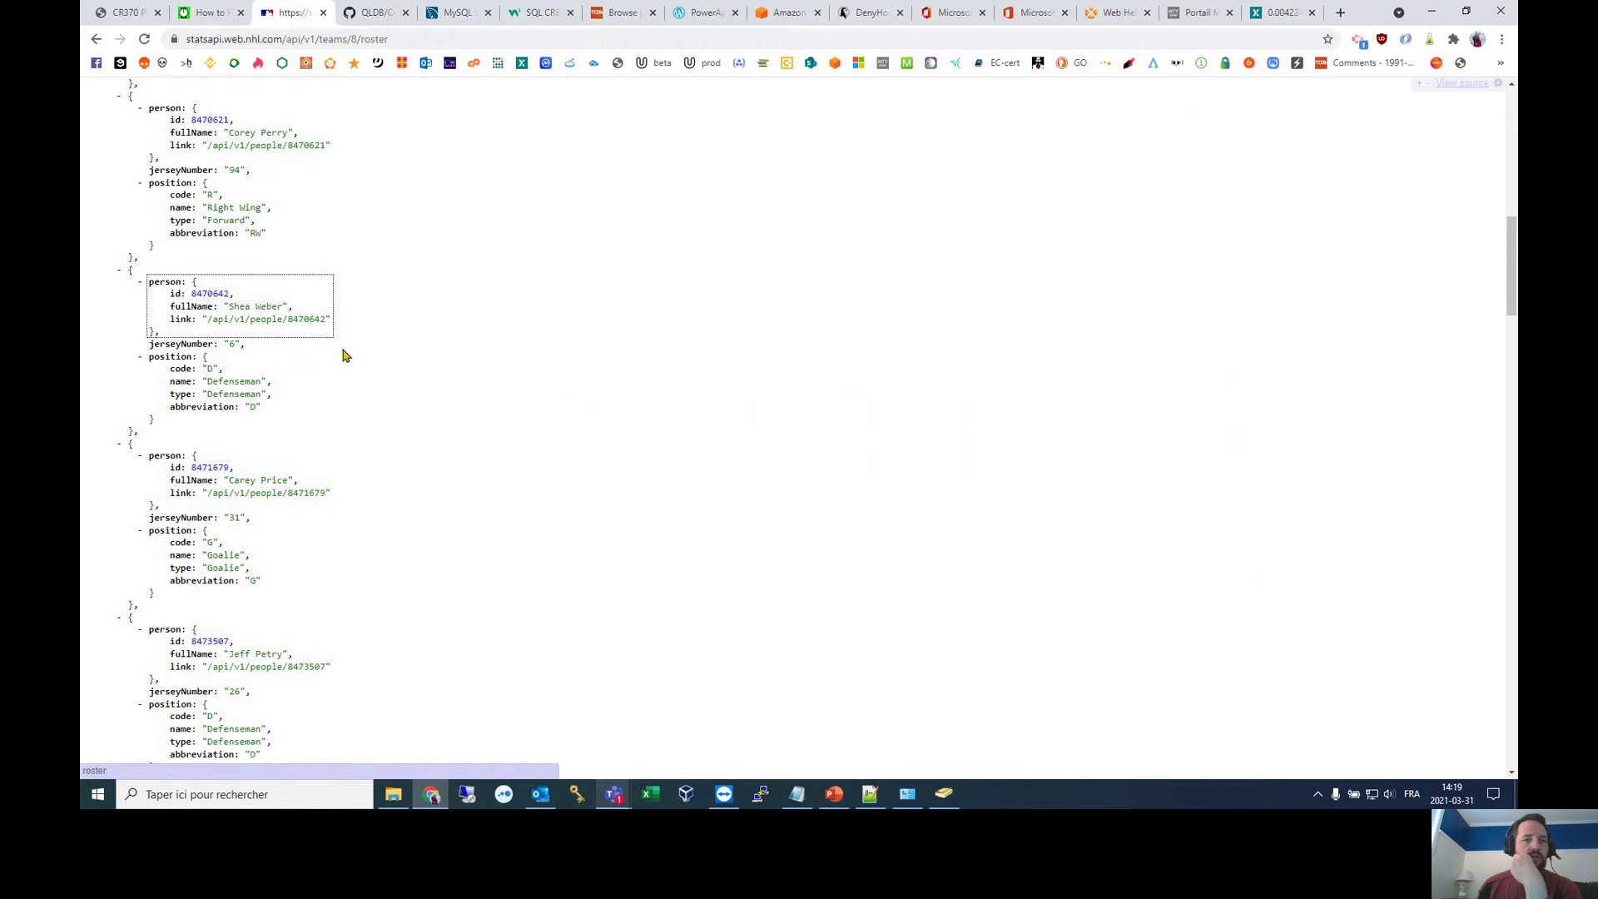
scroll(188, 321, up, 13)
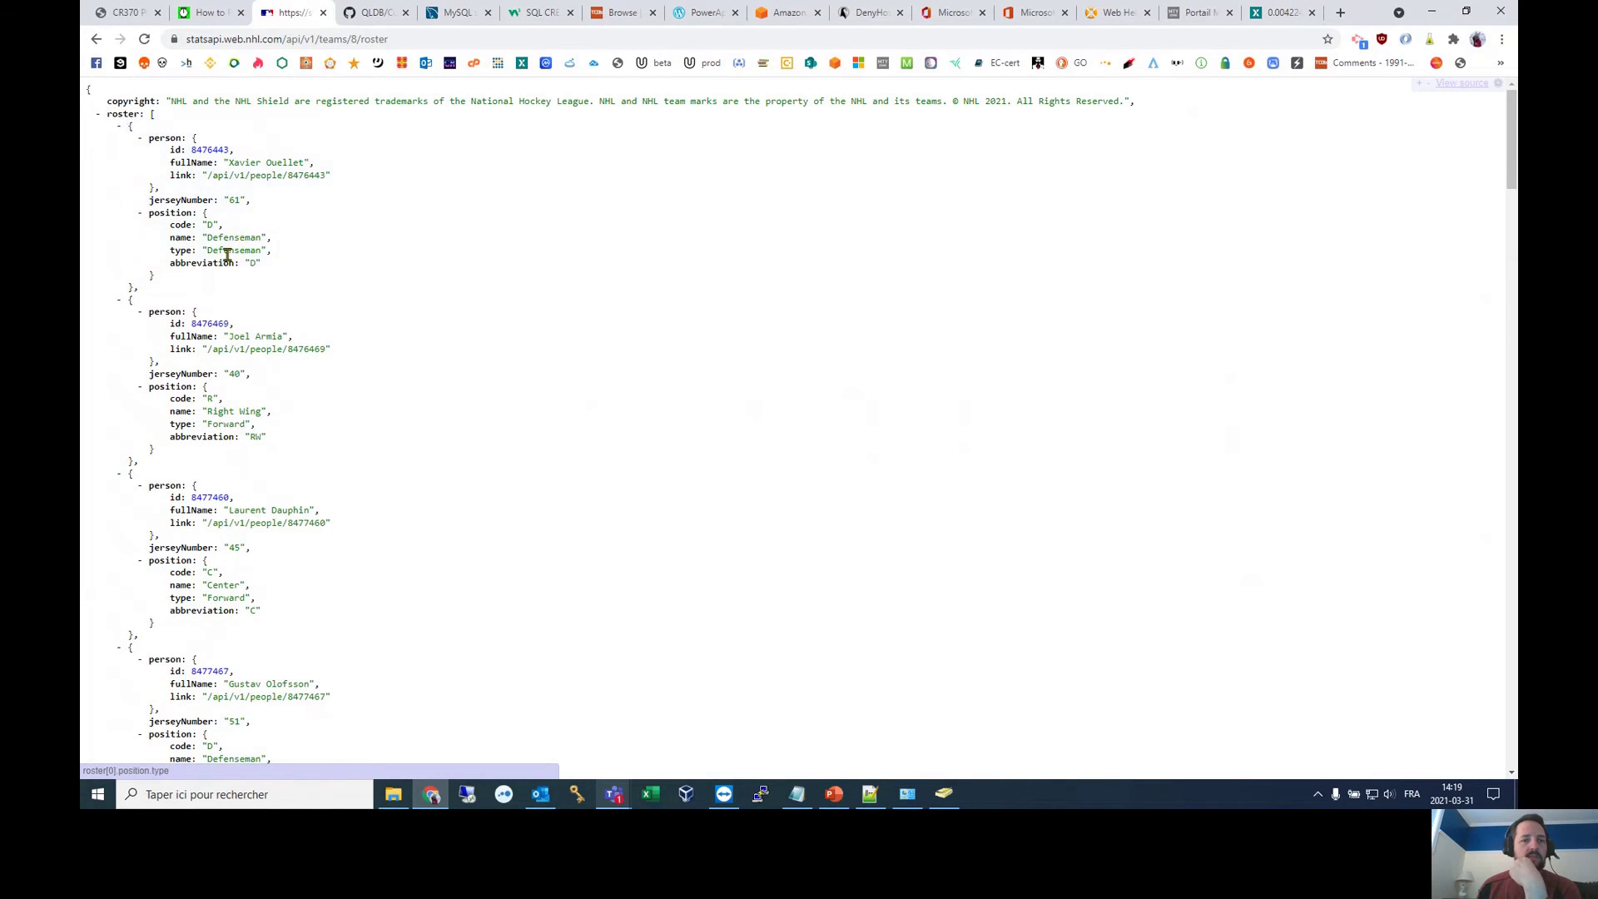
scroll(272, 323, down, 19)
scroll(271, 323, up, 8)
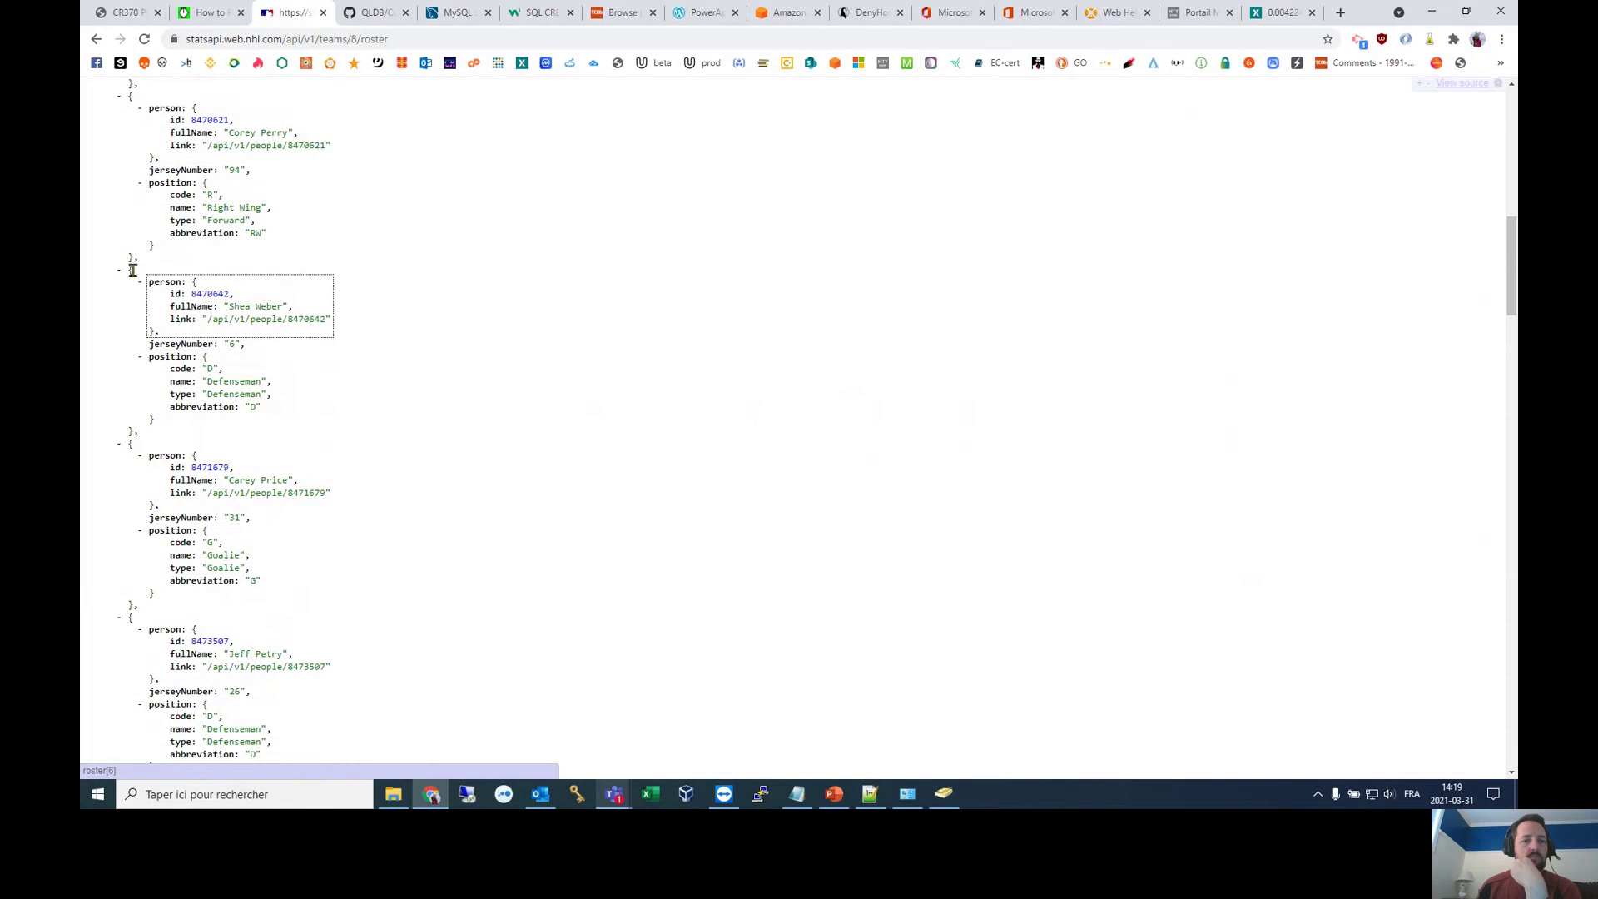
drag(131, 271, 155, 330)
key(ctrl+c)
click(195, 304)
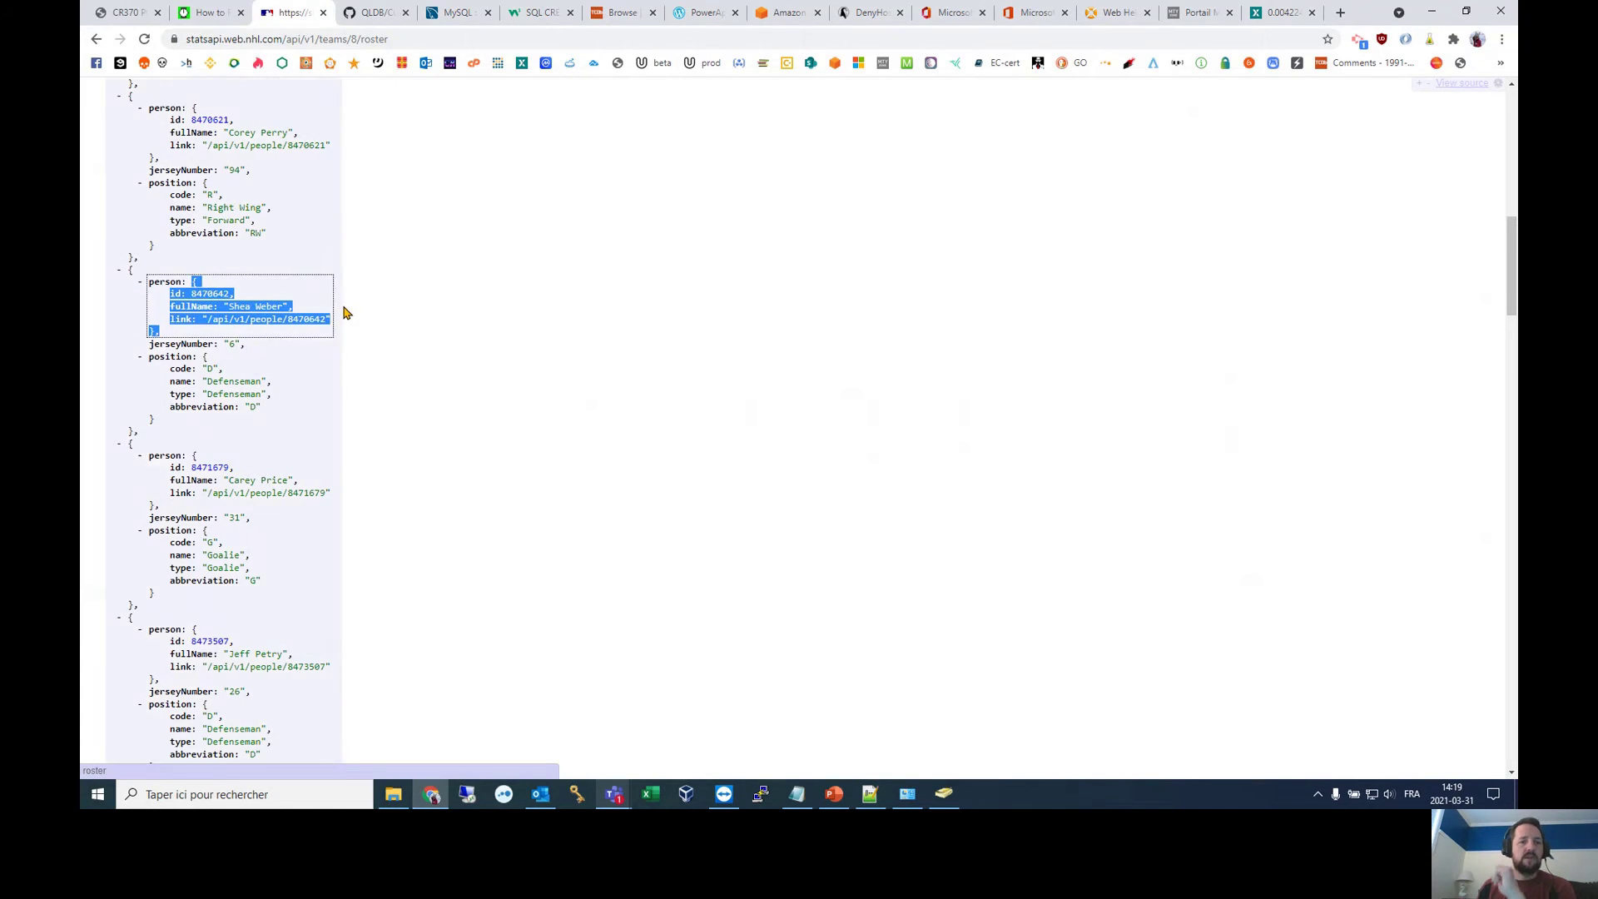
Step: Switch to Notepad++ and paste the copied person object into a new document, followed by an empty line
click(865, 796)
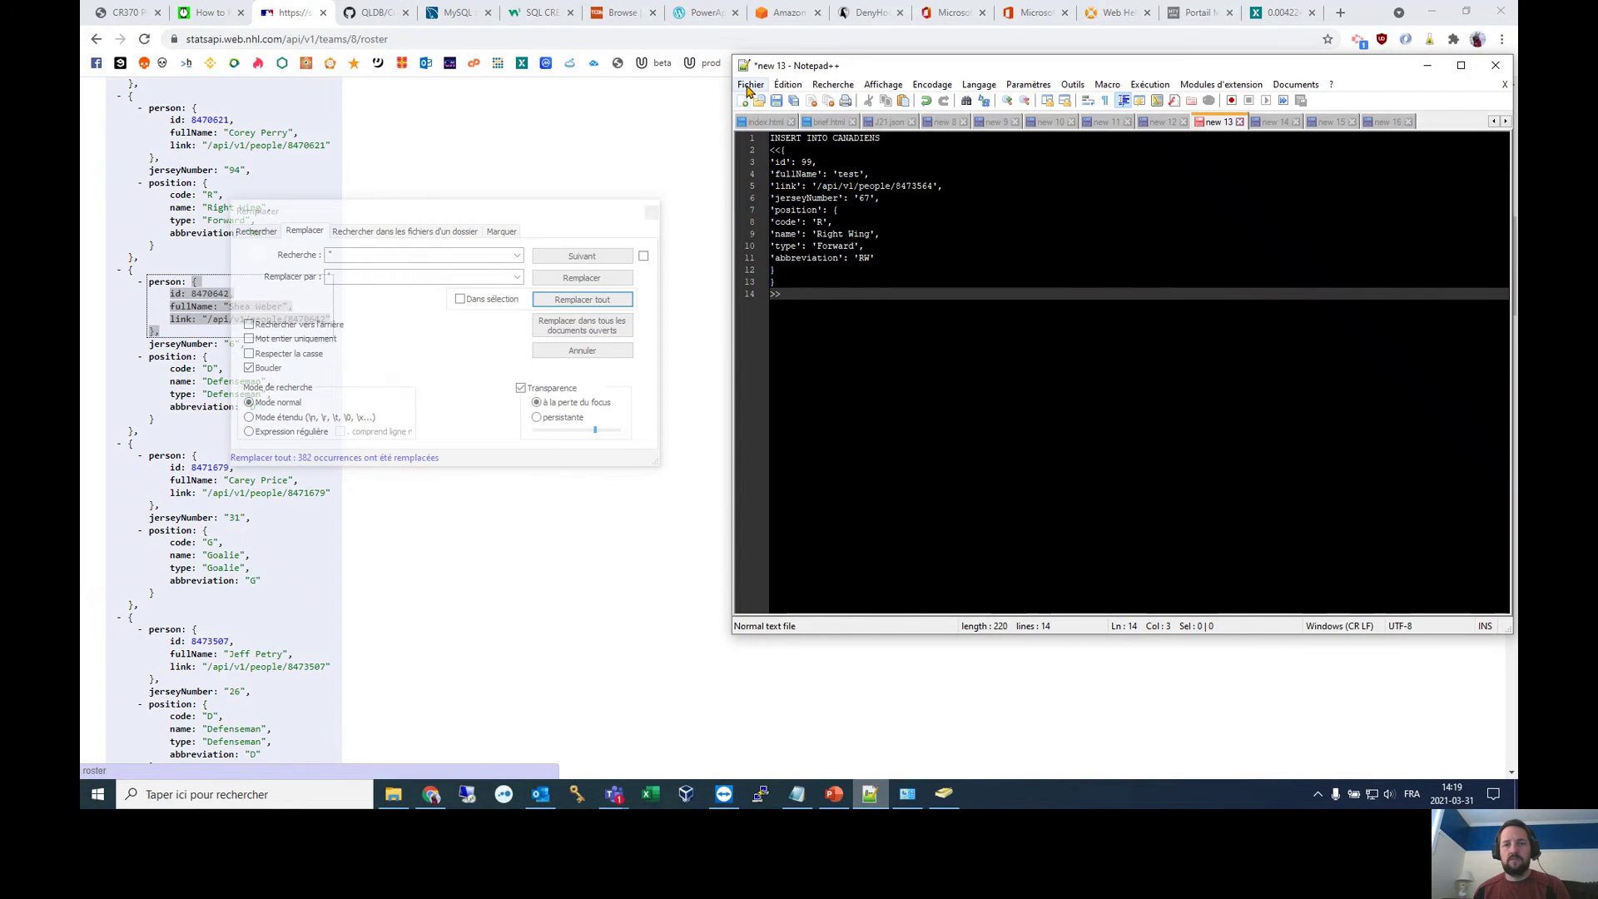
click(748, 87)
click(770, 101)
key(ctrl+v)
key(Return)
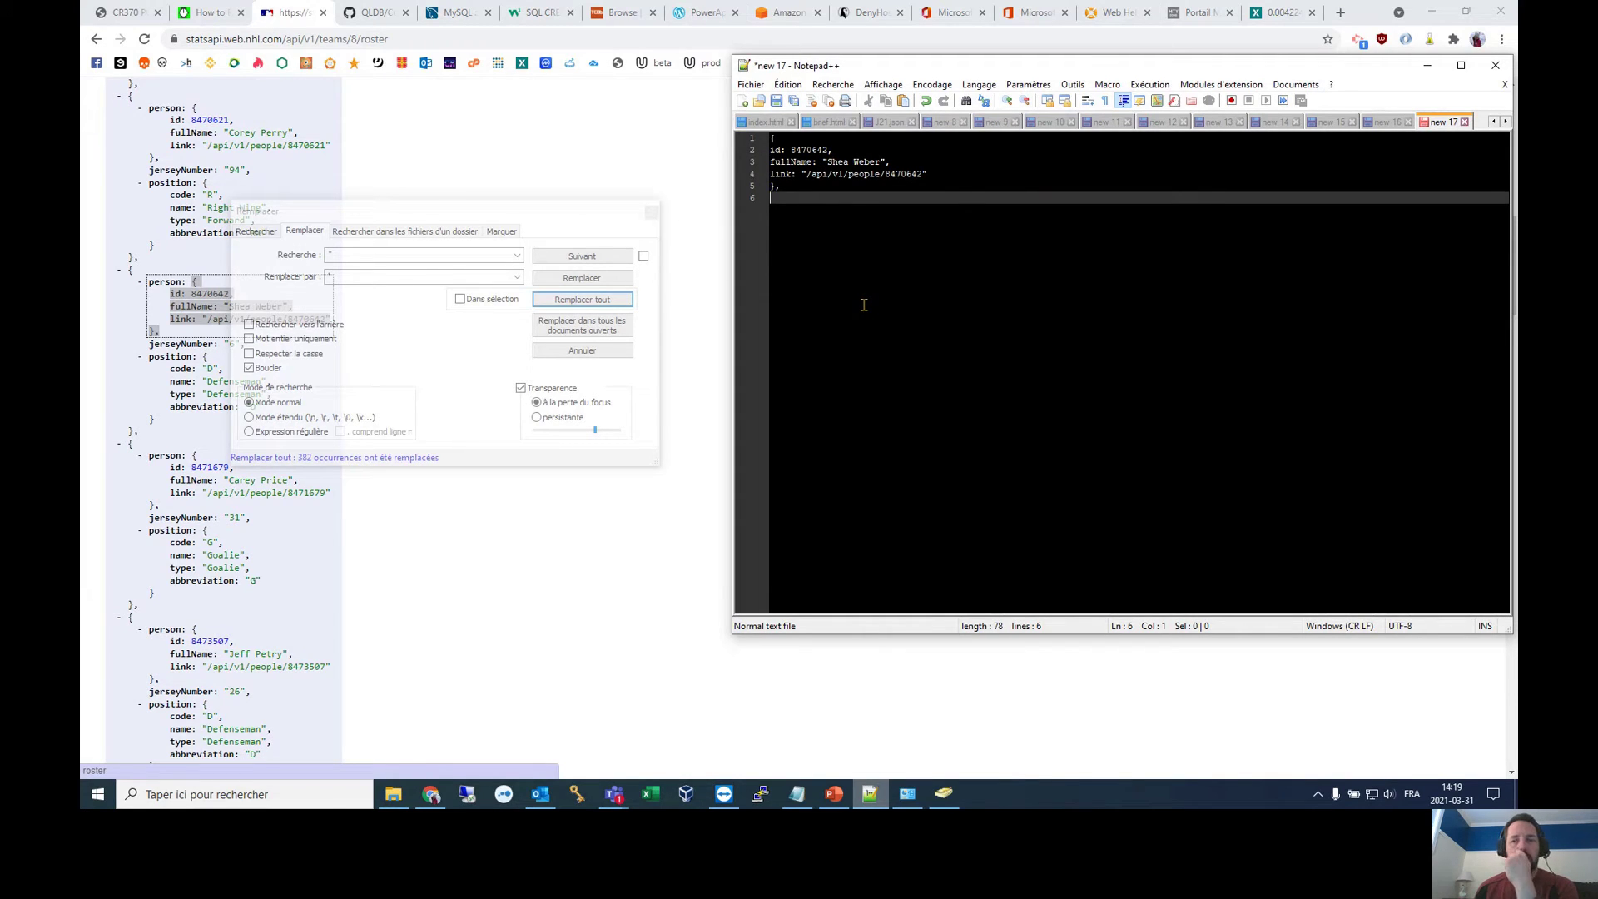
drag(1116, 65, 1059, 130)
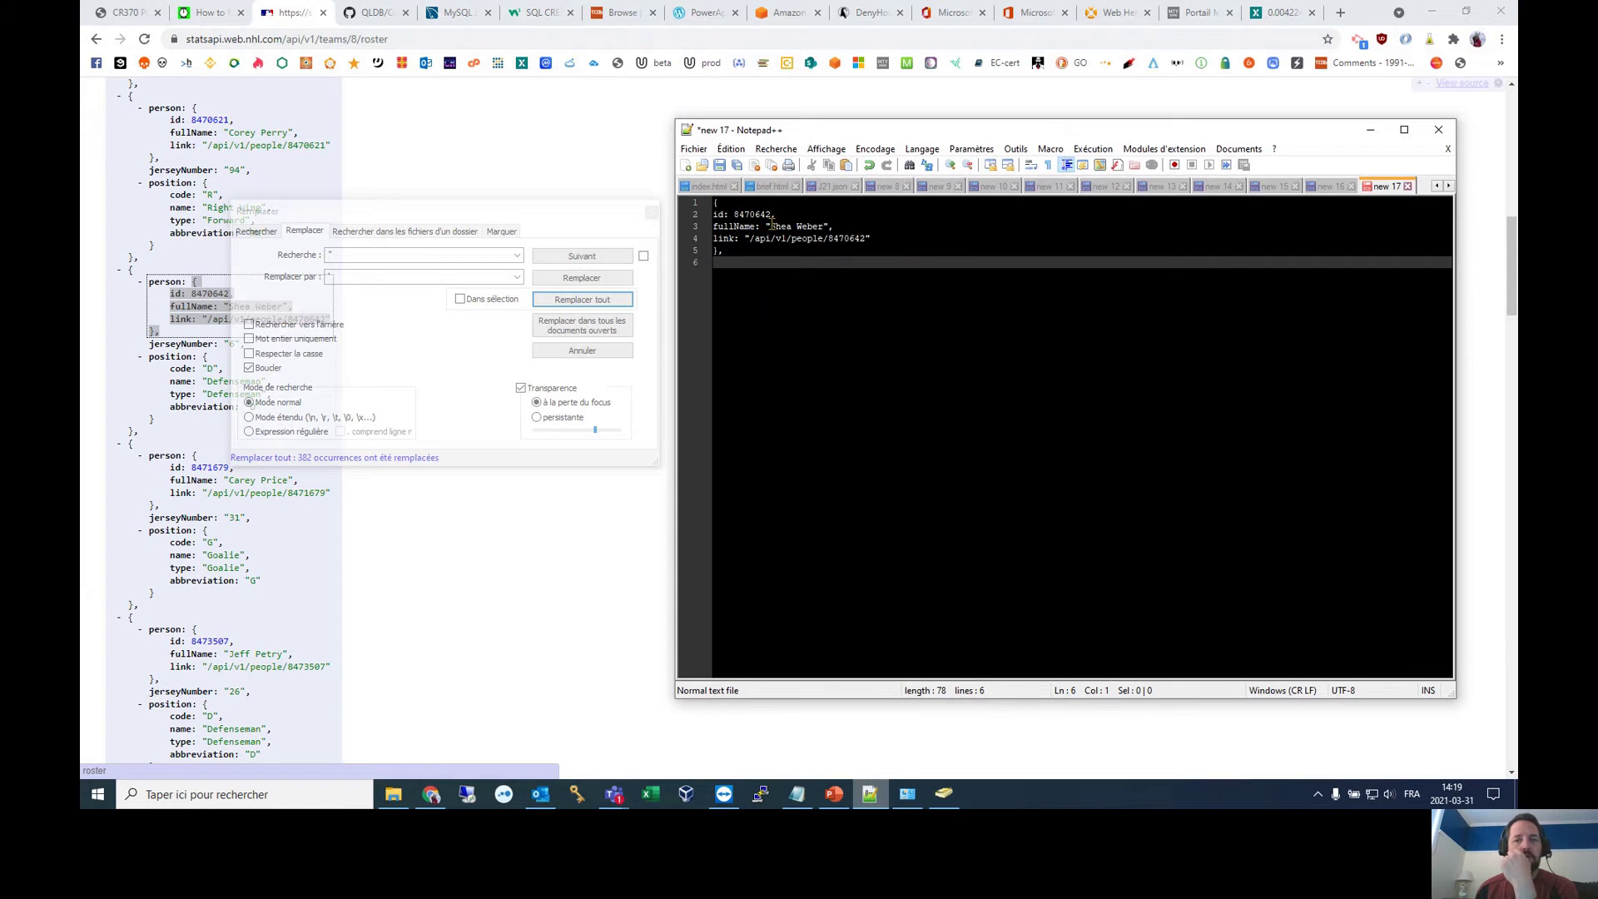
drag(772, 226, 766, 225)
key(ctrl+c)
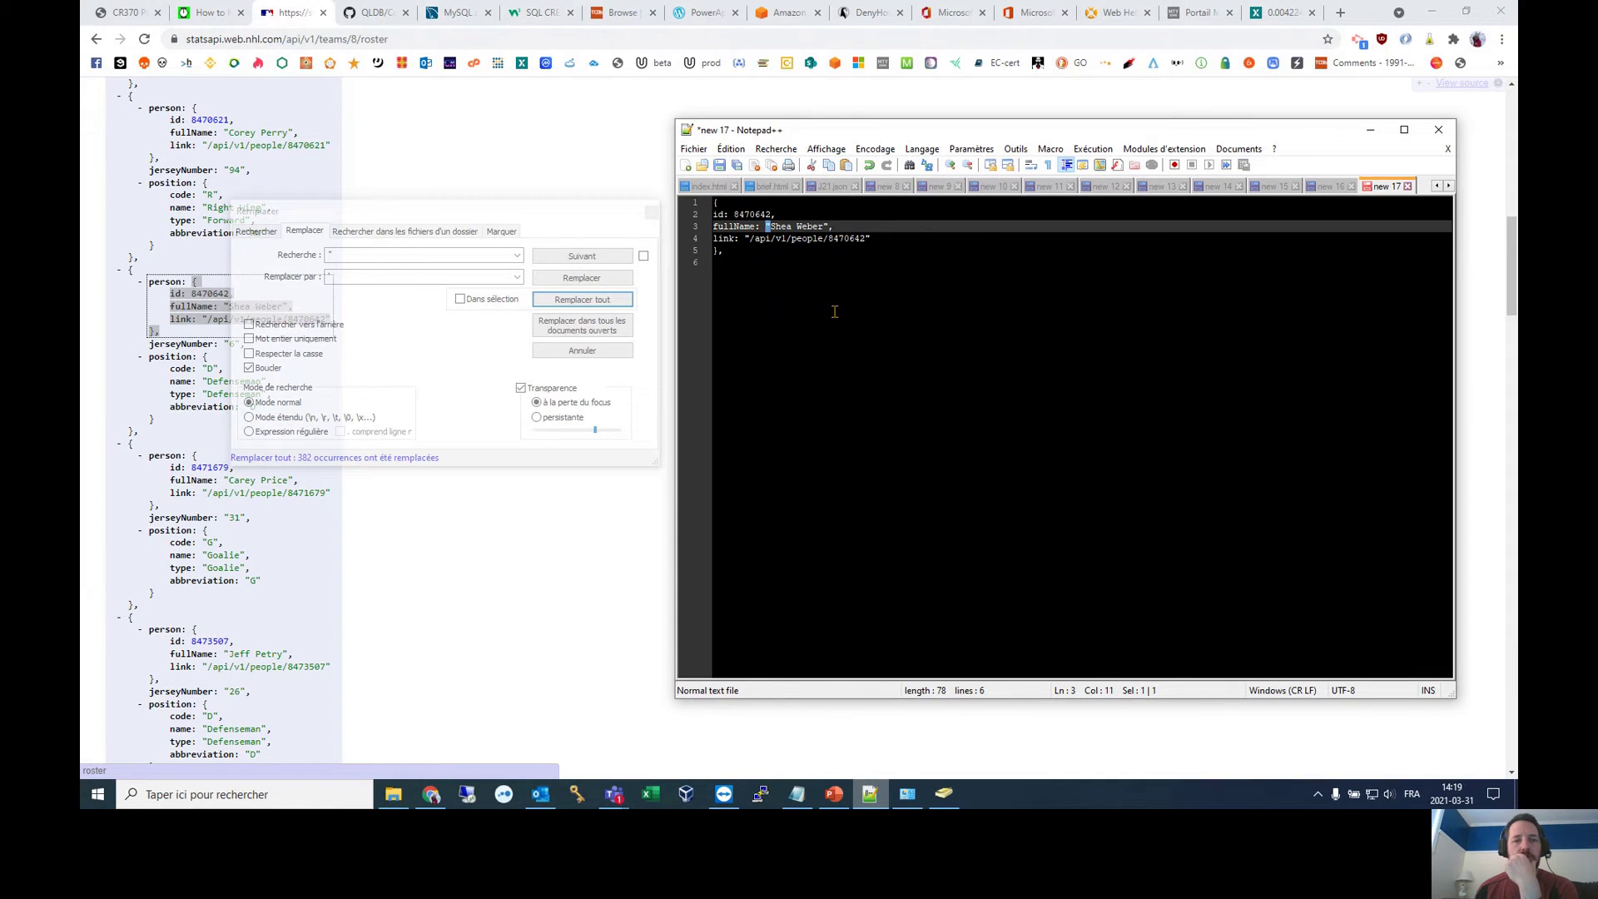
click(783, 12)
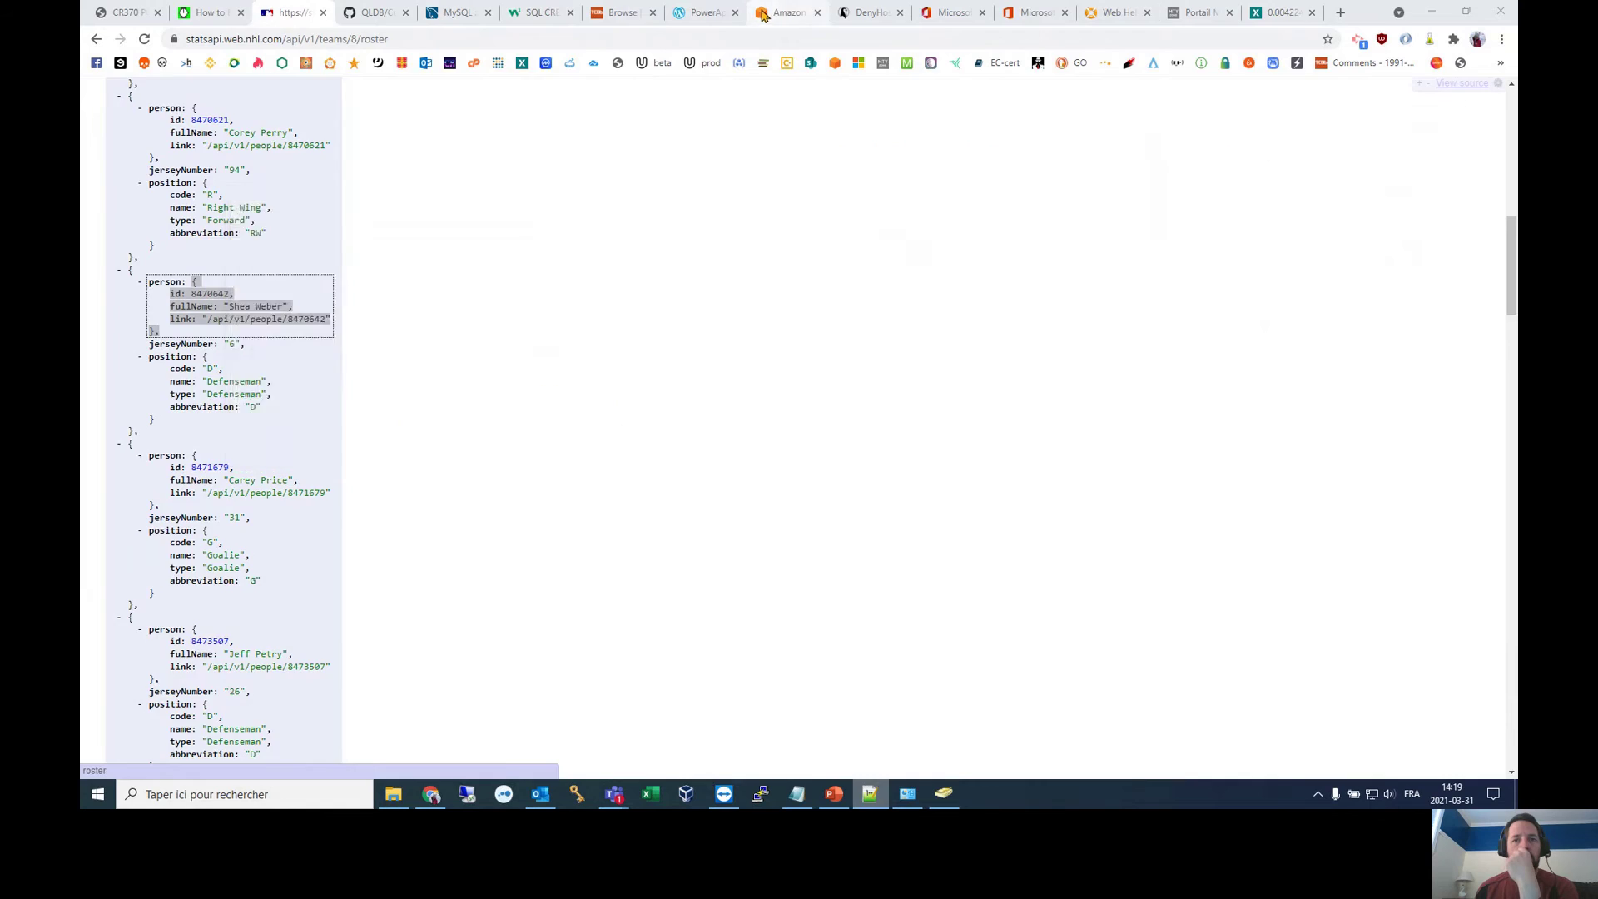
click(711, 409)
key(ctrl+v)
key(BackSpace)
text(')
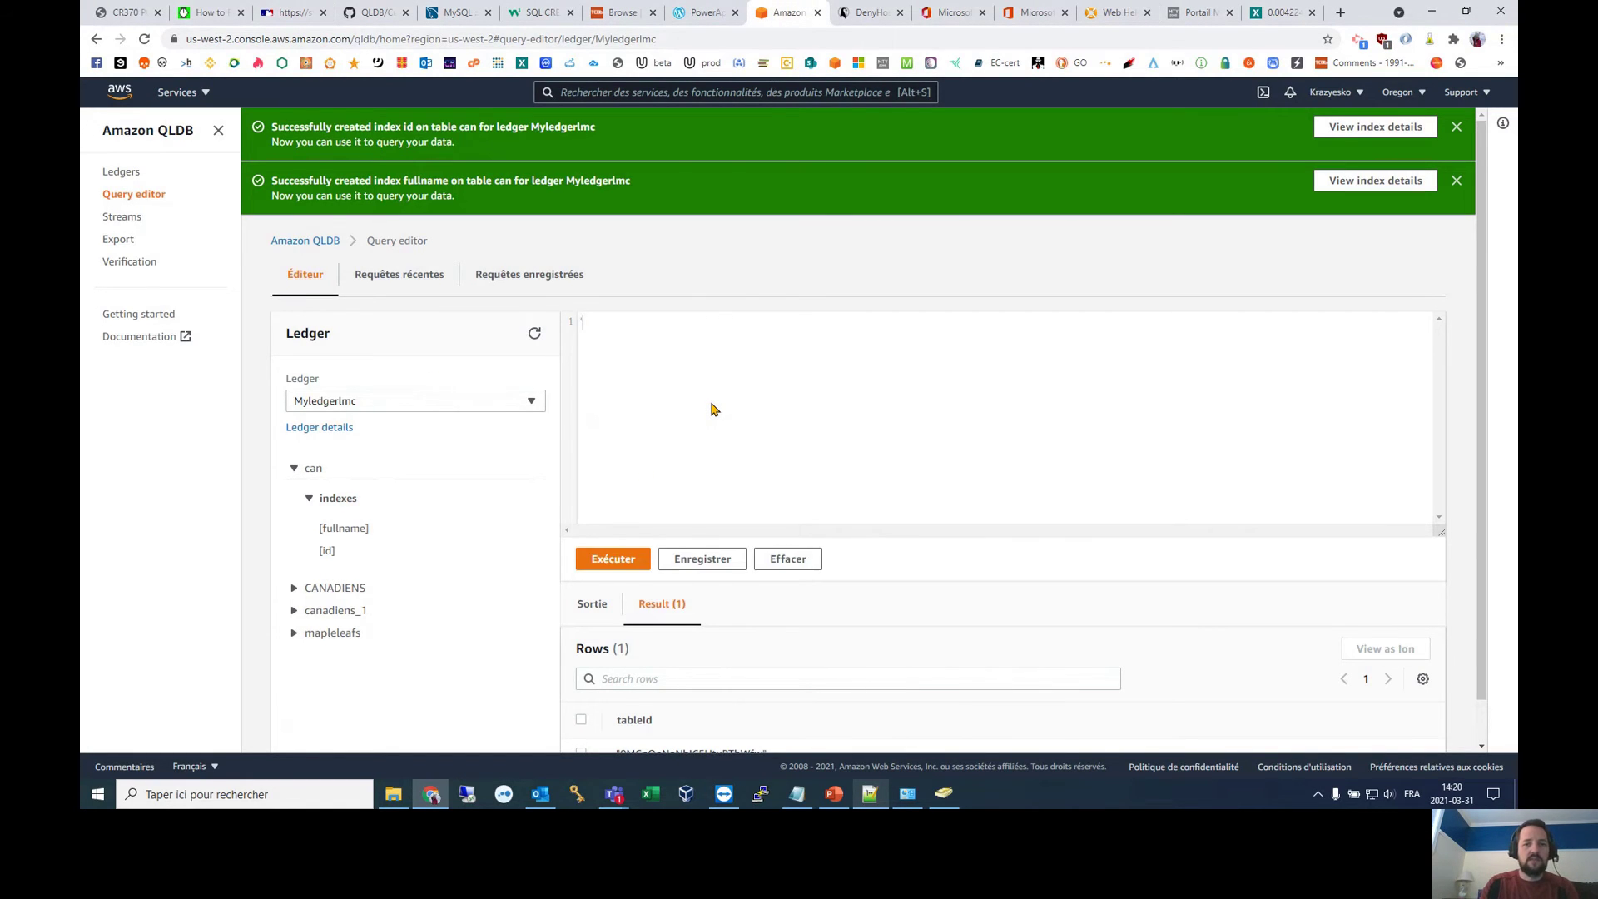
key(BackSpace)
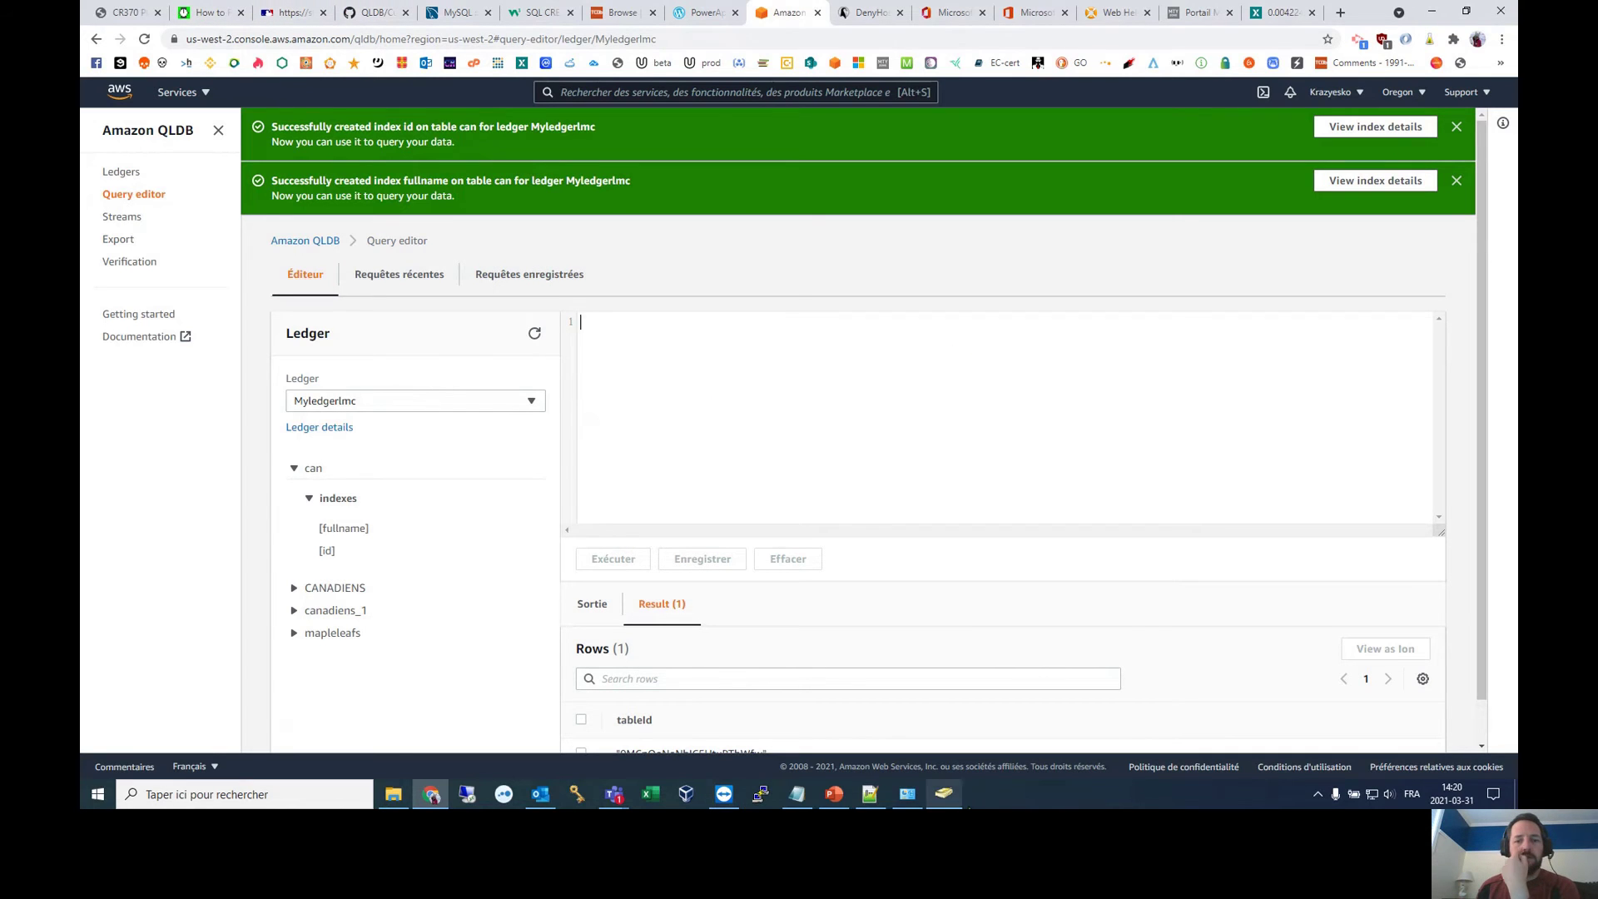
Step: Switch to Notepad++ and replace every double quote in the person object with a single quote
click(866, 795)
drag(846, 328, 633, 148)
key(ctrl+End)
drag(771, 226, 762, 227)
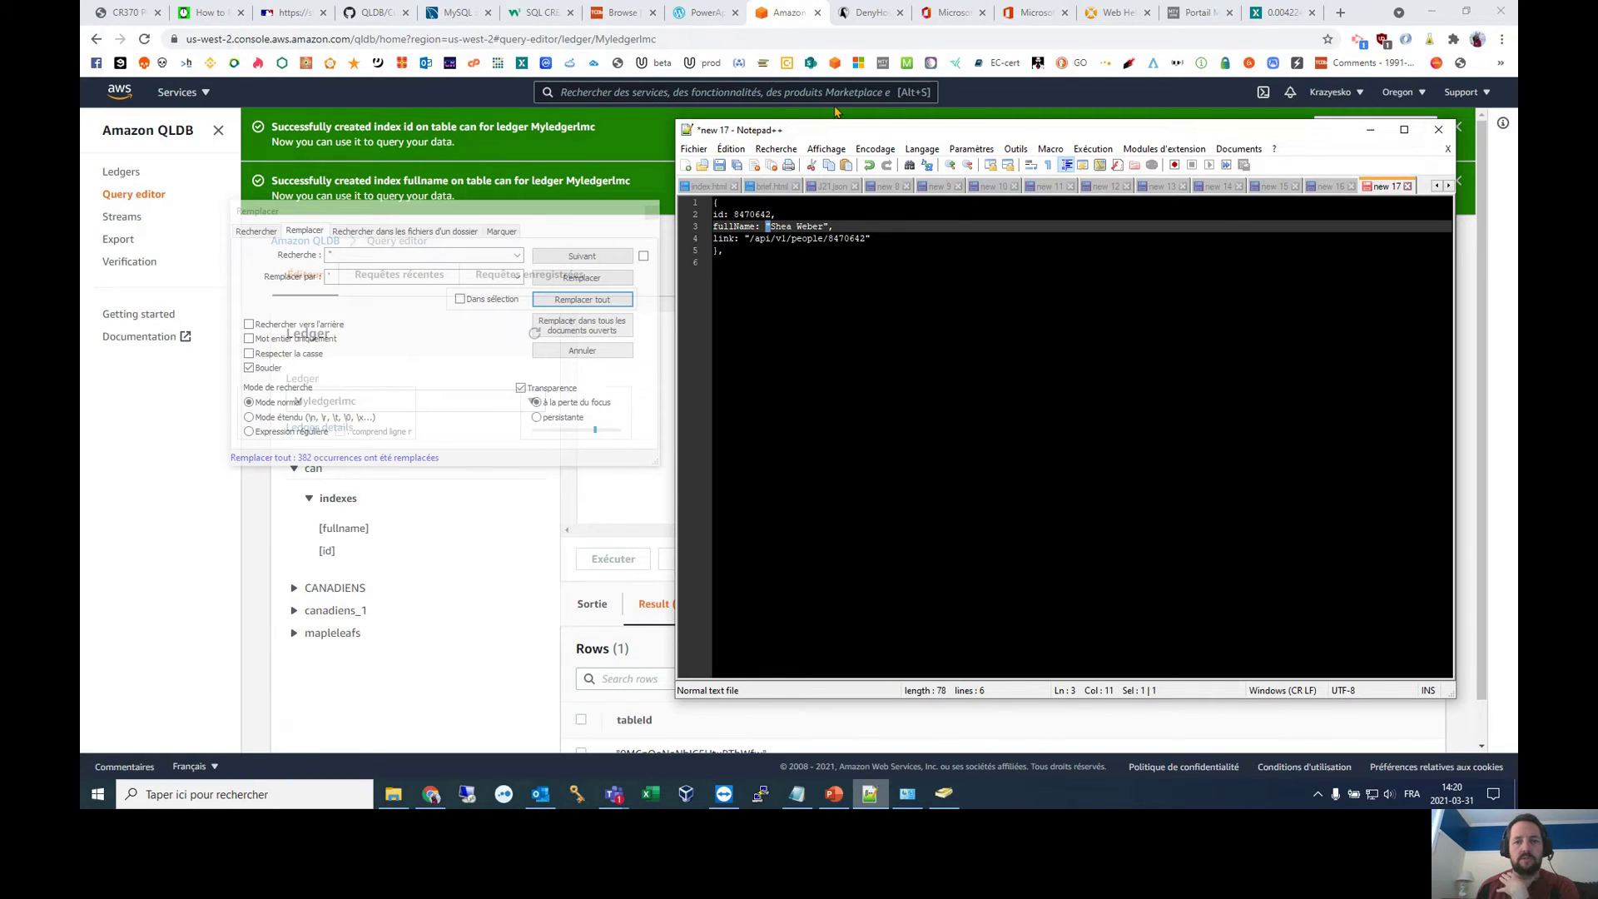
click(566, 231)
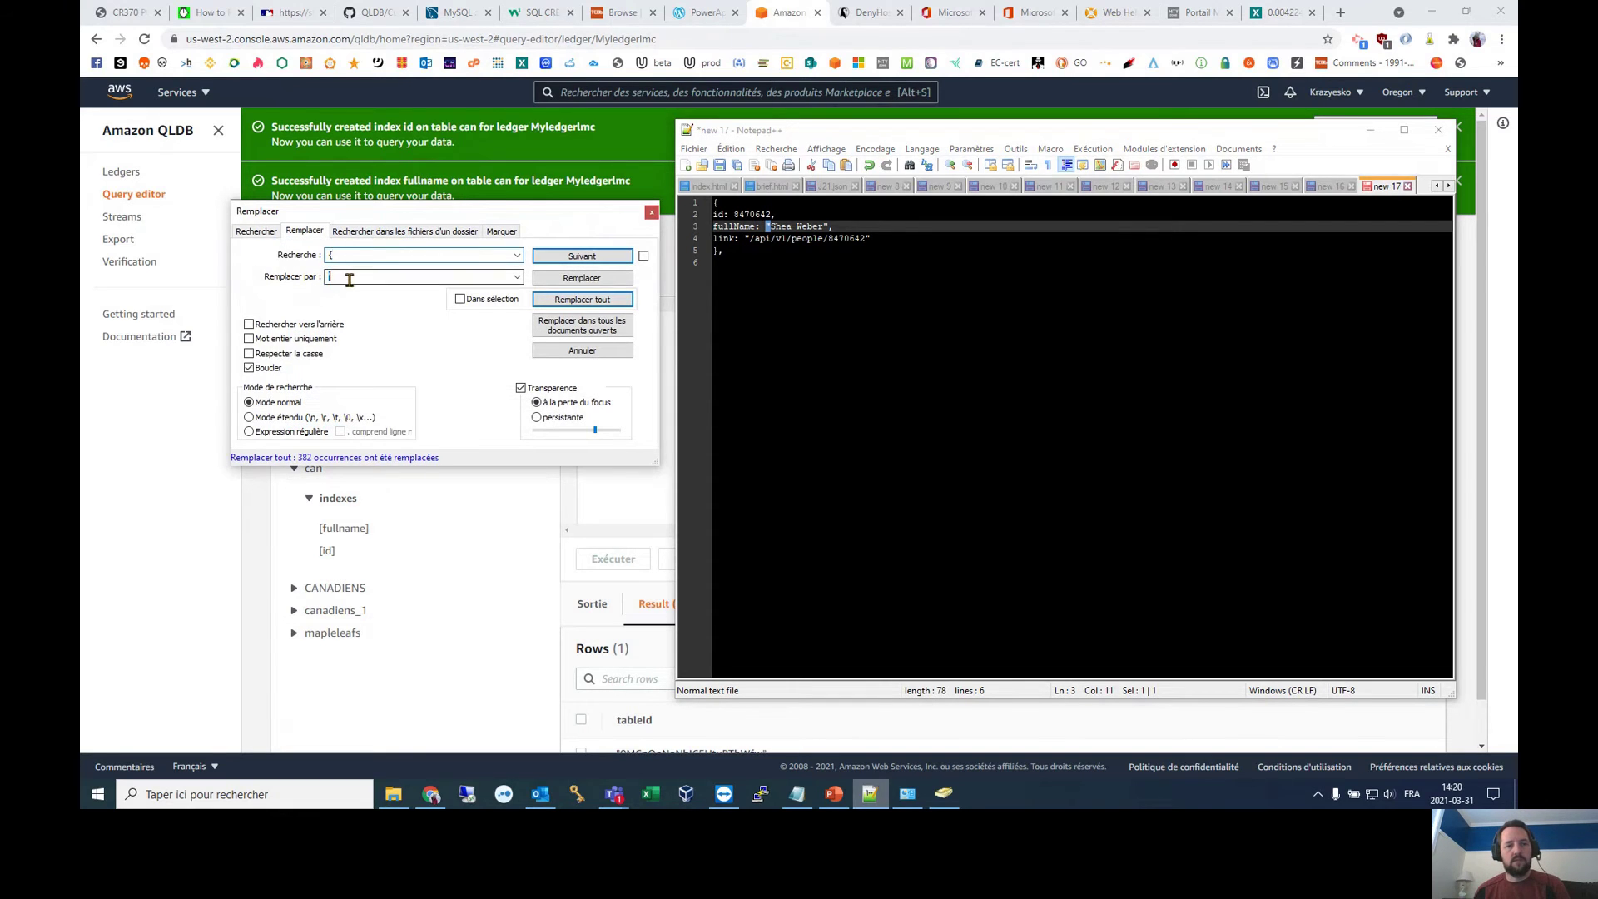
text(')
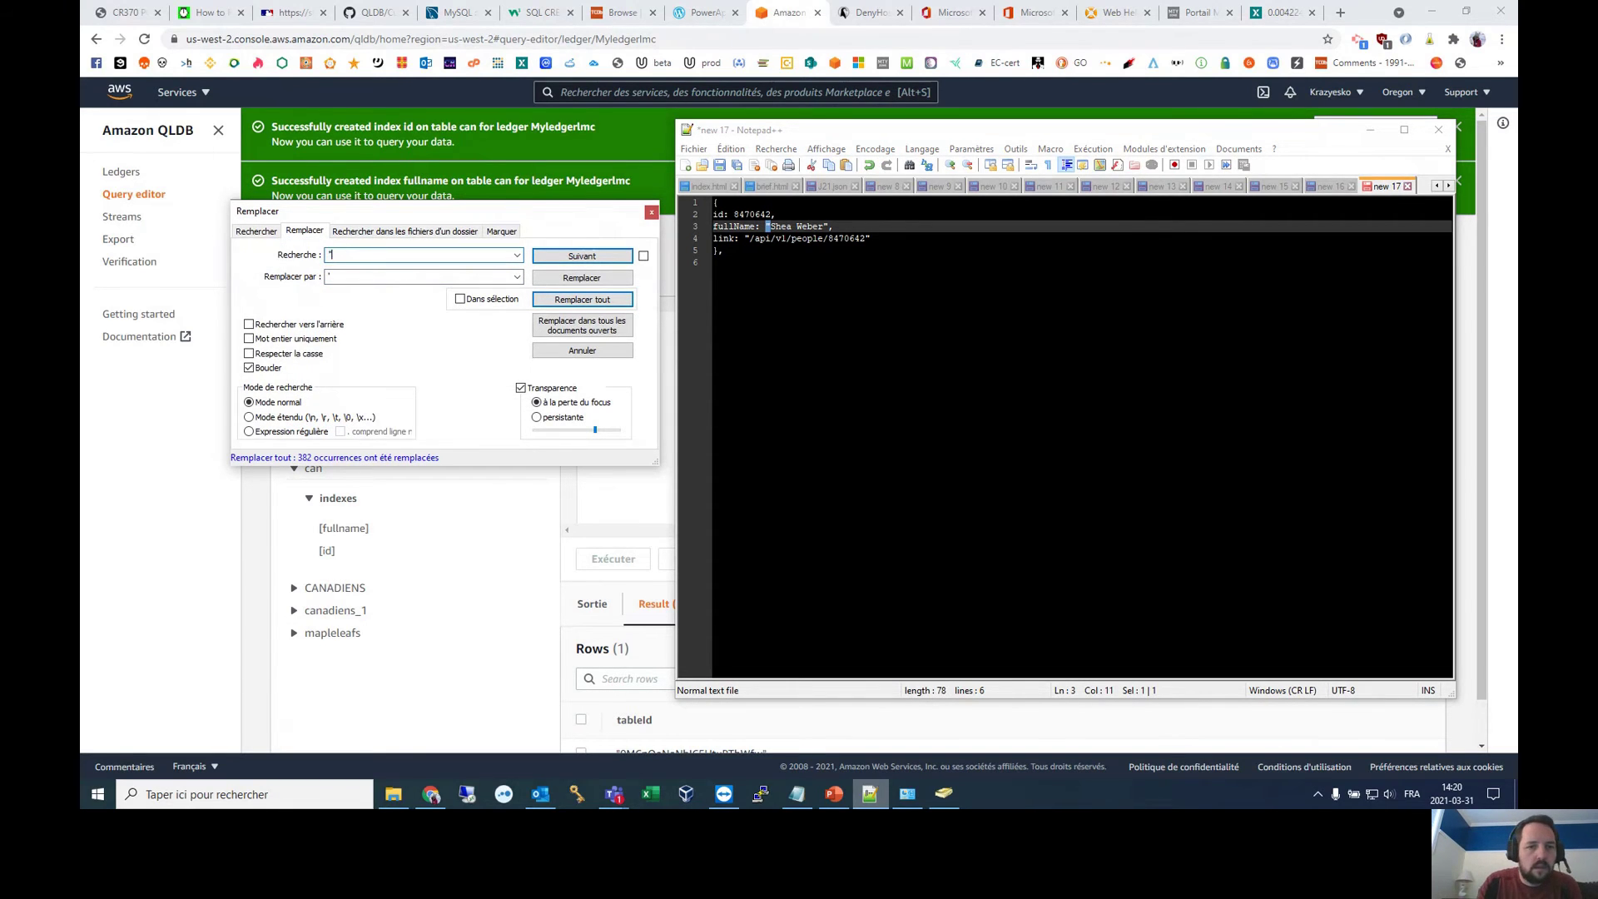
click(367, 278)
text(')
click(583, 300)
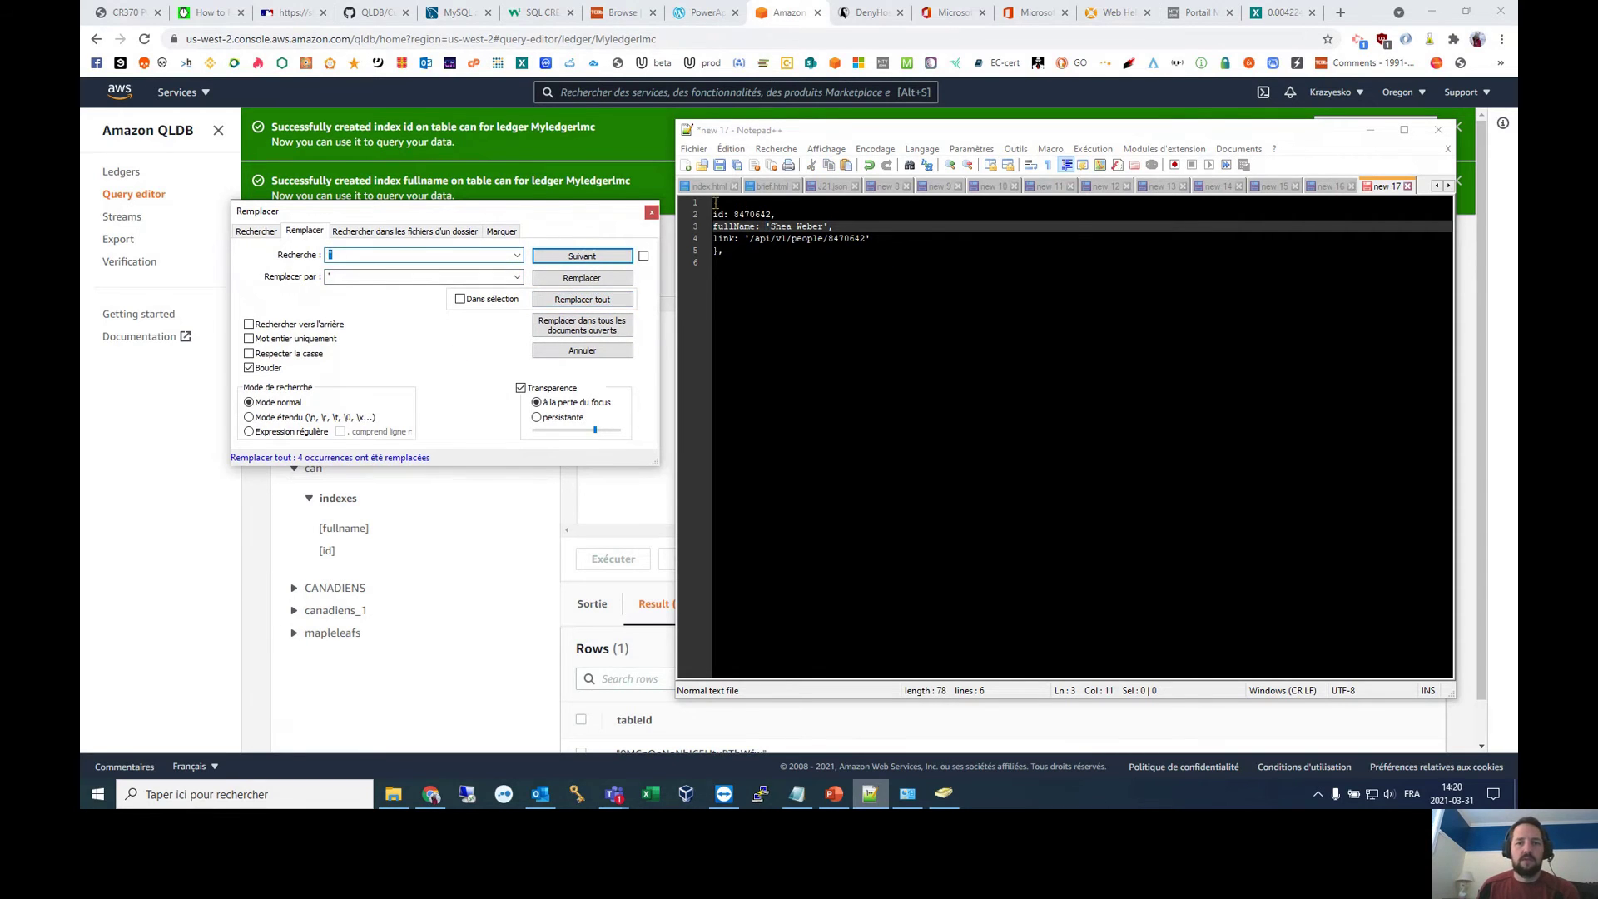
Step: Enclose the id, fullName and link key names of the person object in single quotes
click(715, 214)
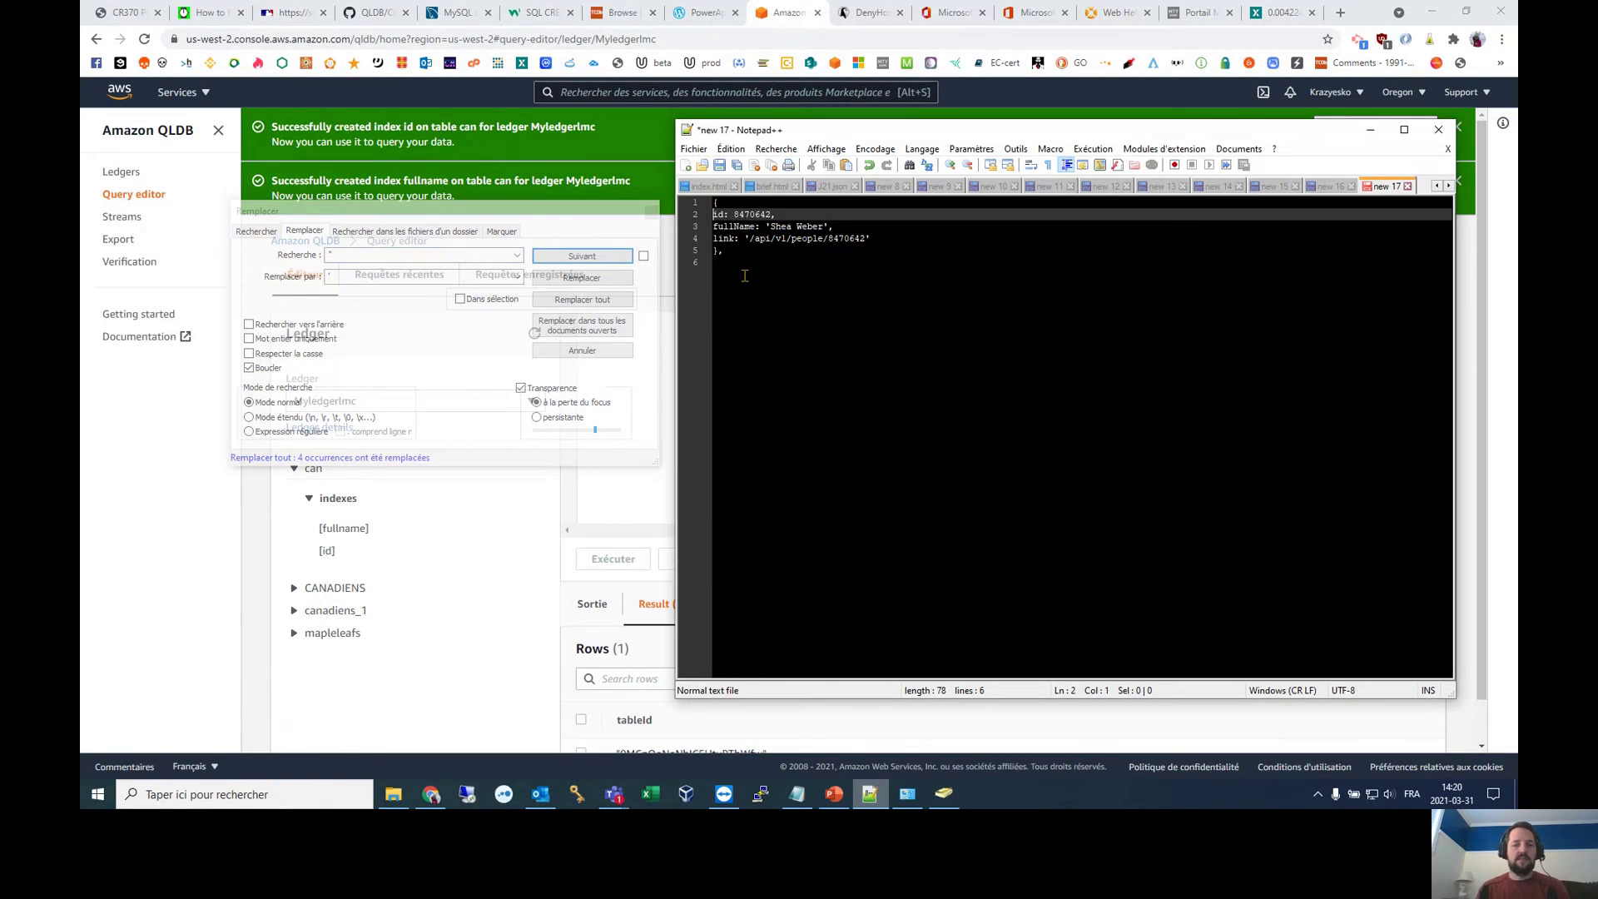
text('id)
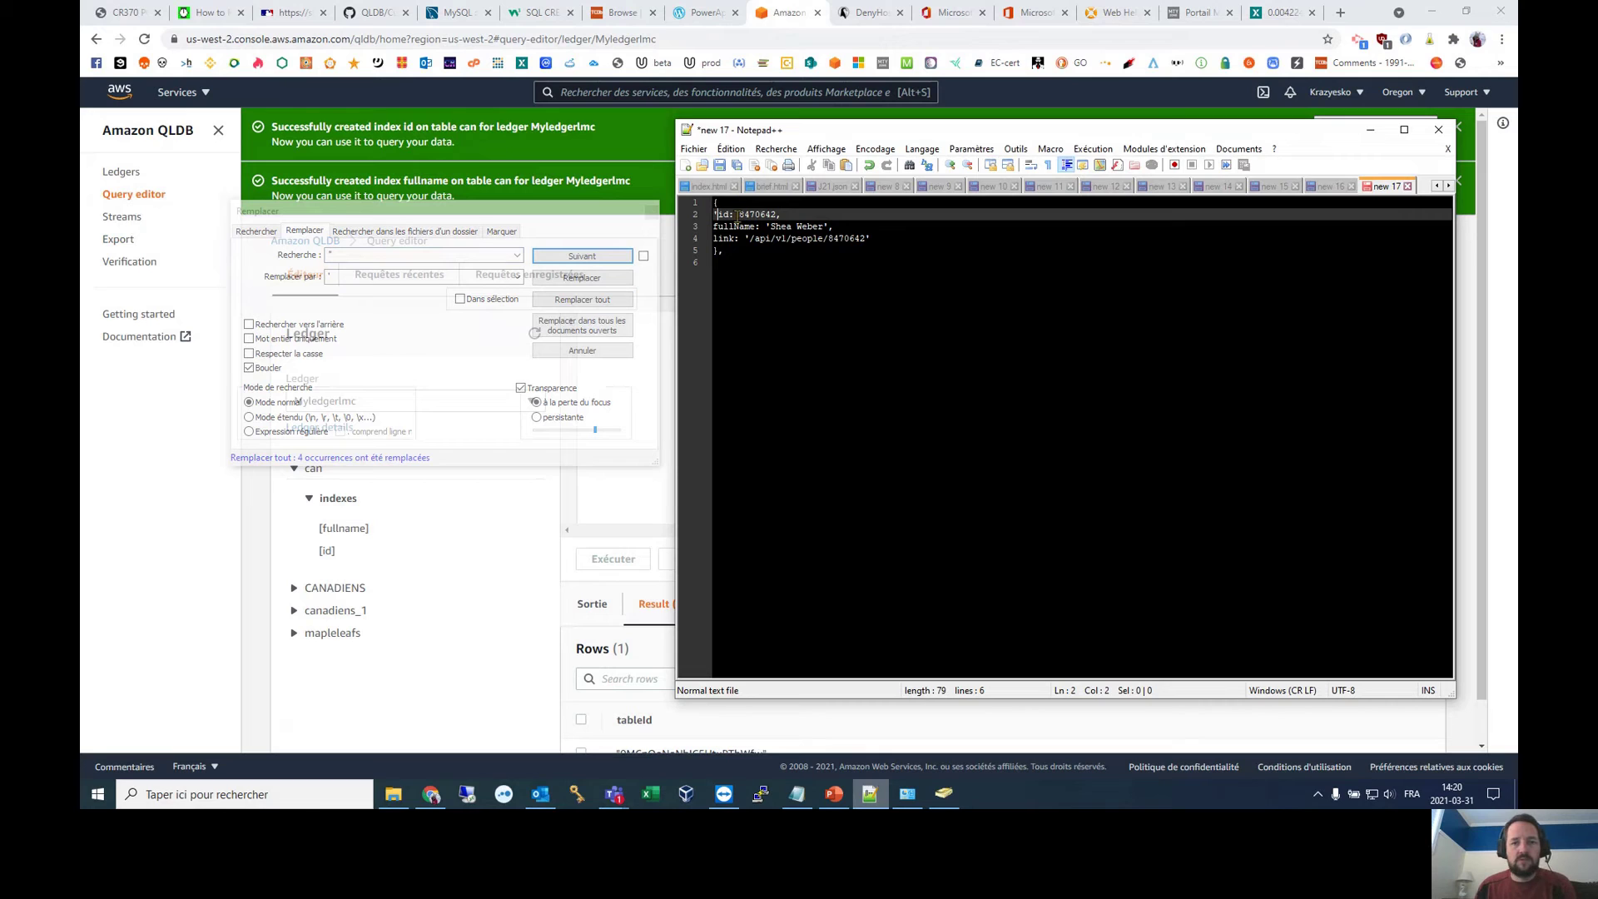
text(')
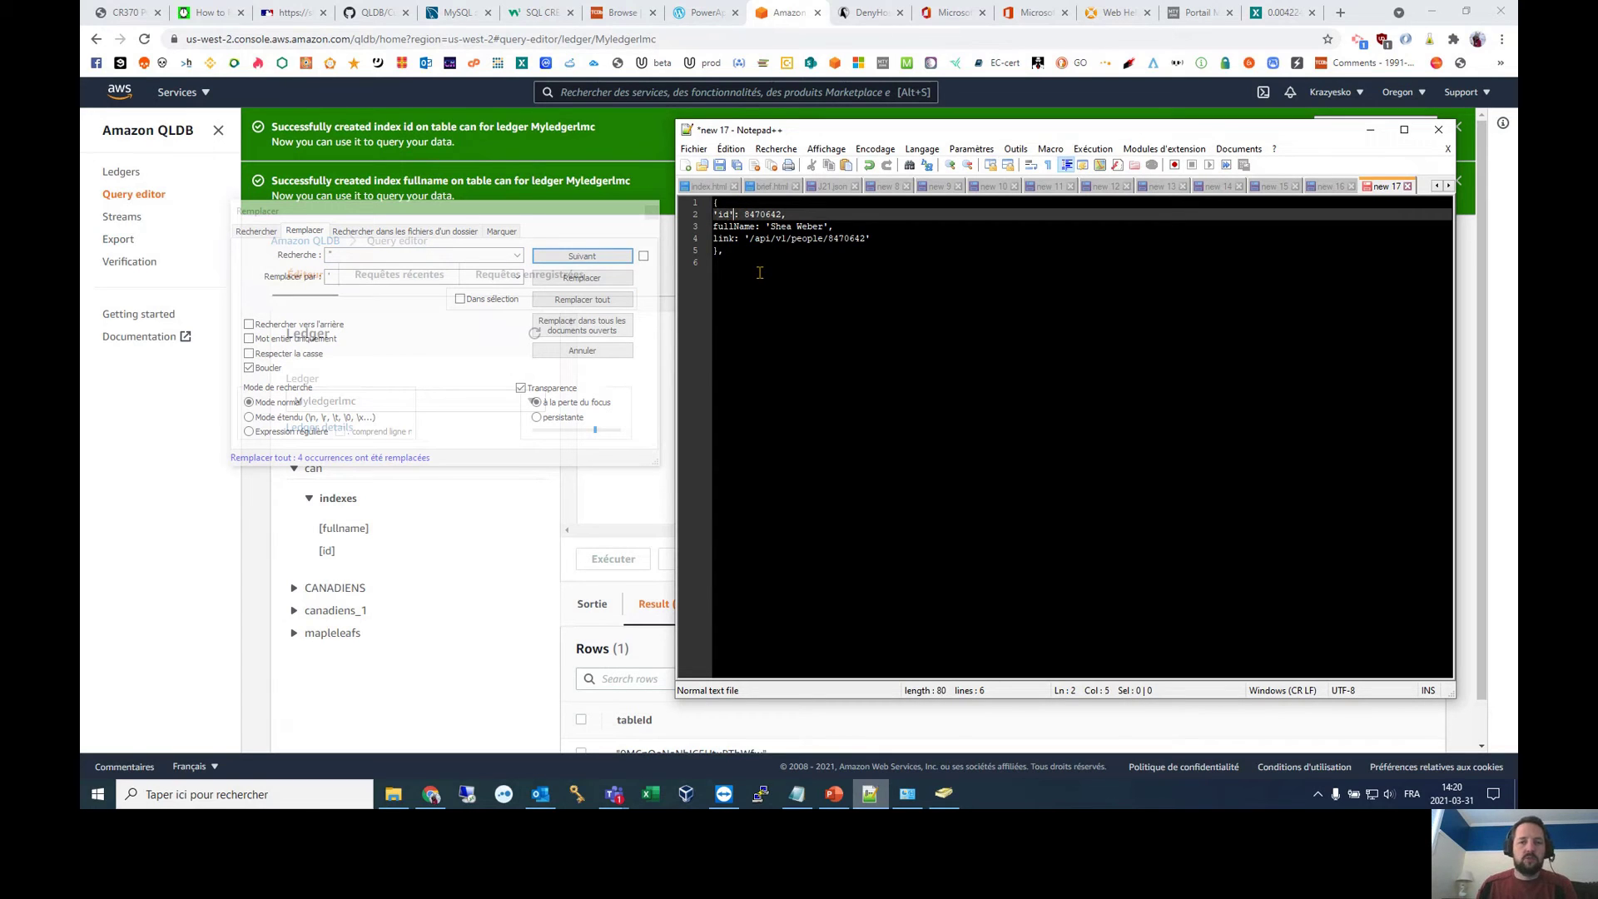
click(756, 226)
text(')
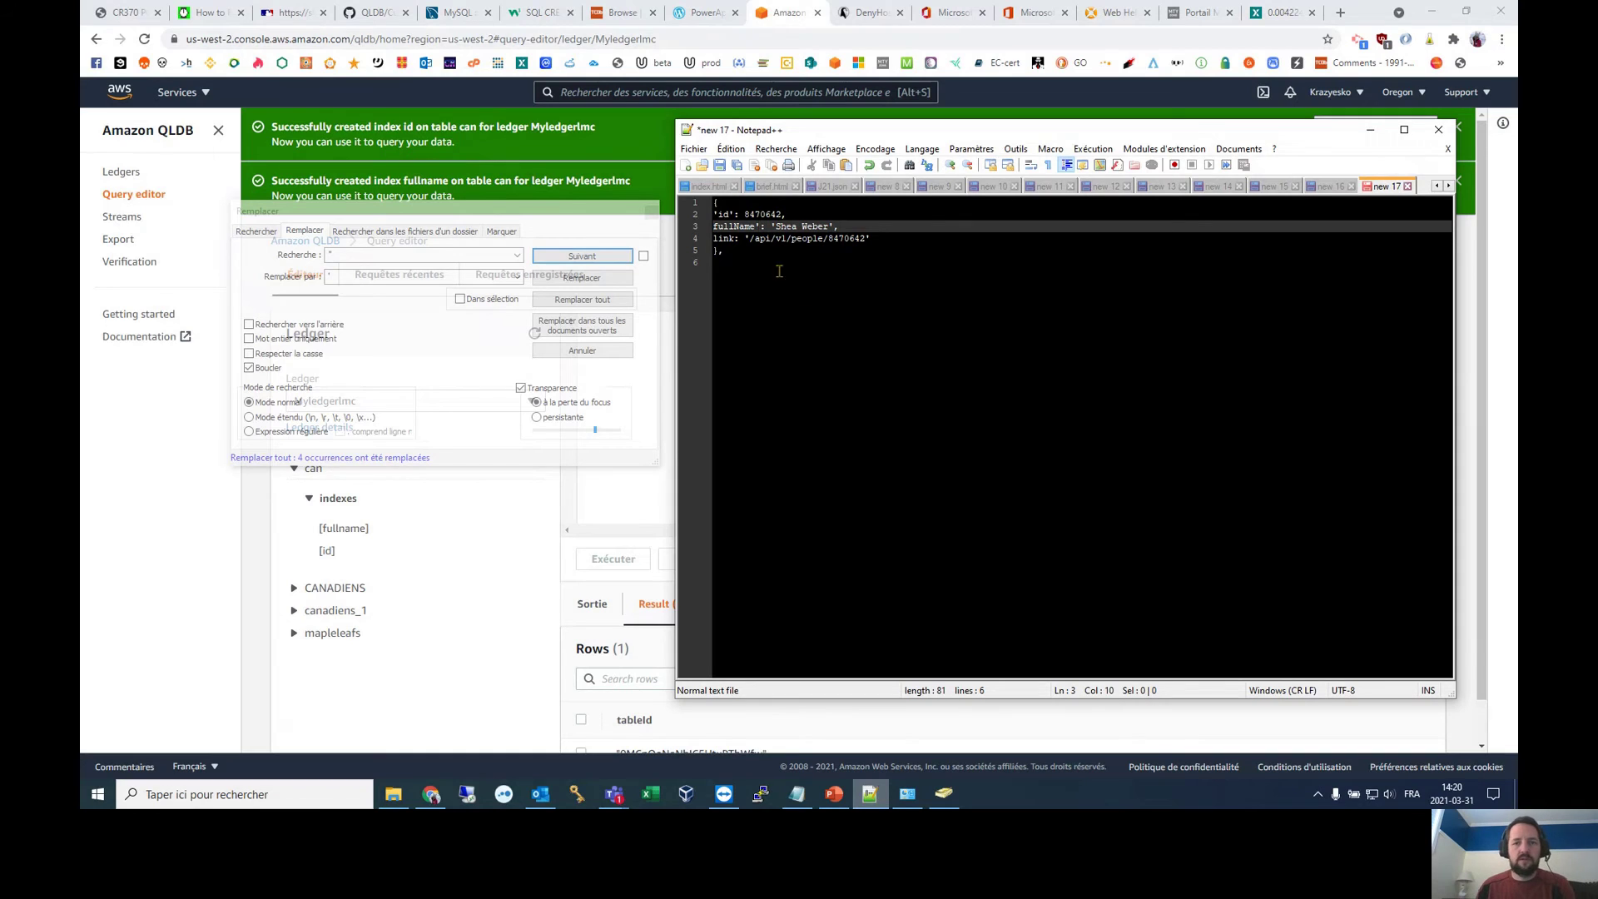
click(713, 226)
text(')
click(737, 238)
text(': )
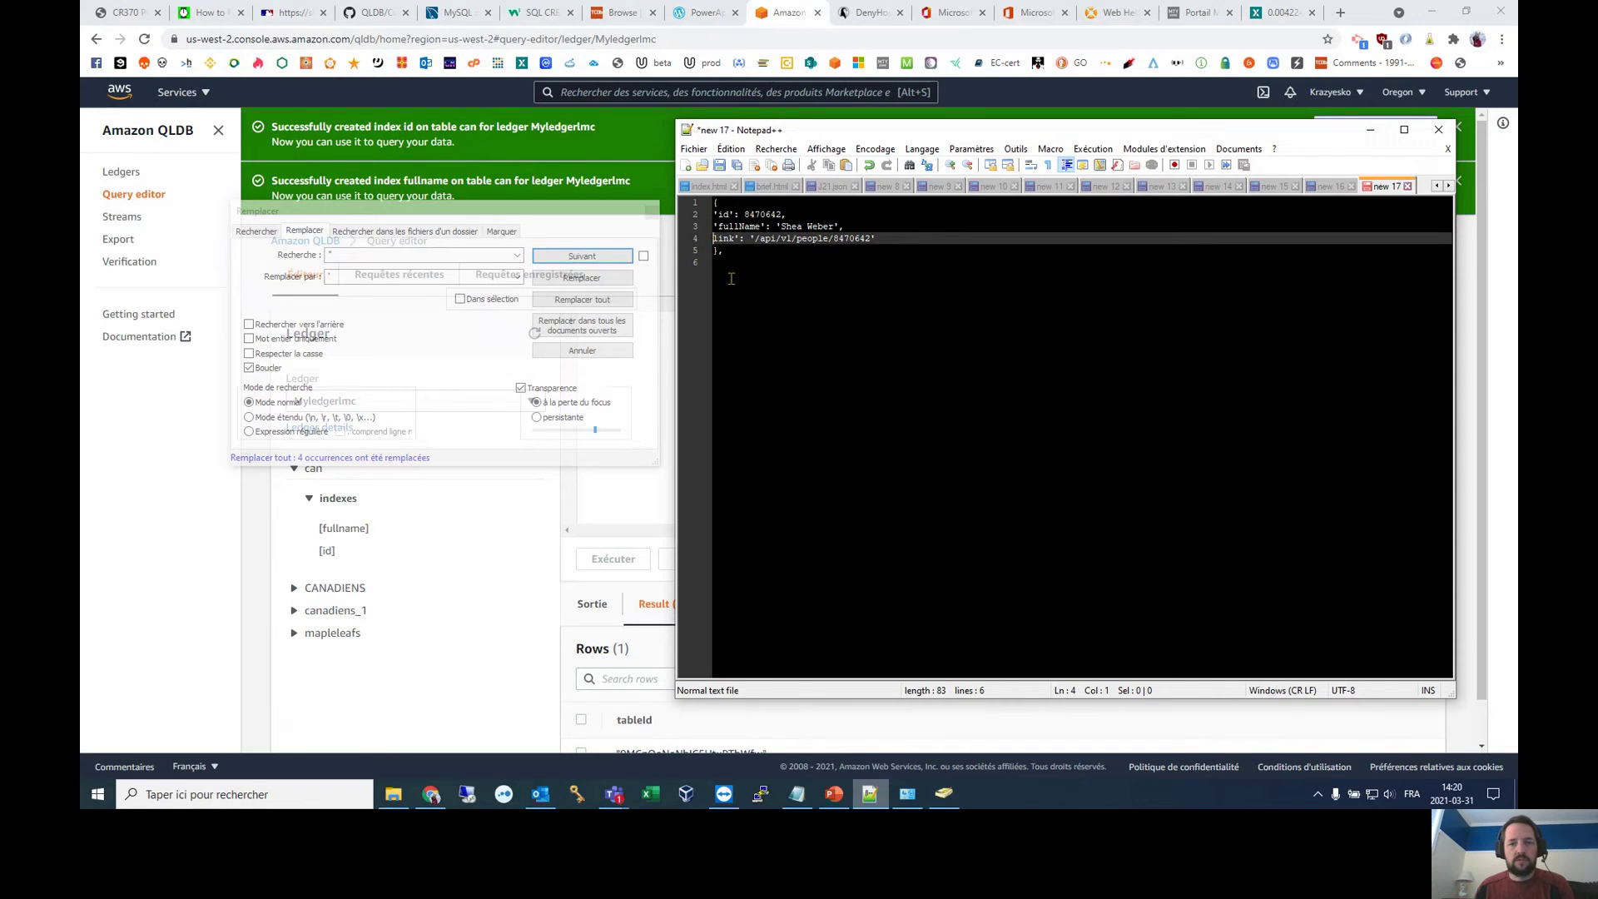
text(')
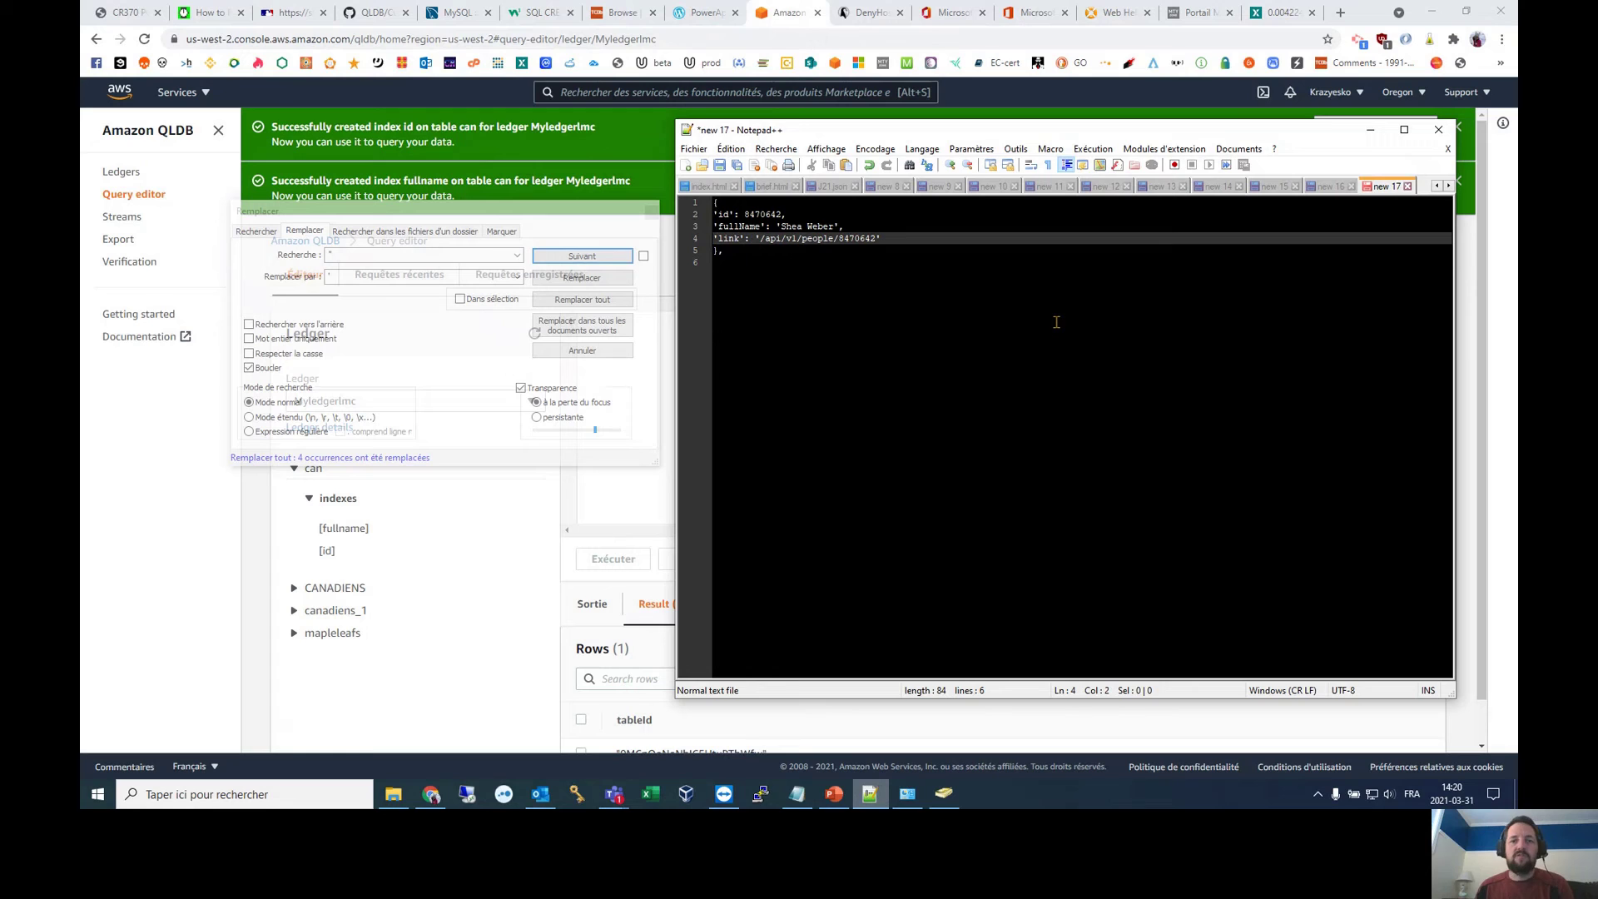
Step: Enclose the id value 8470642 in single quotes
click(743, 214)
text(')
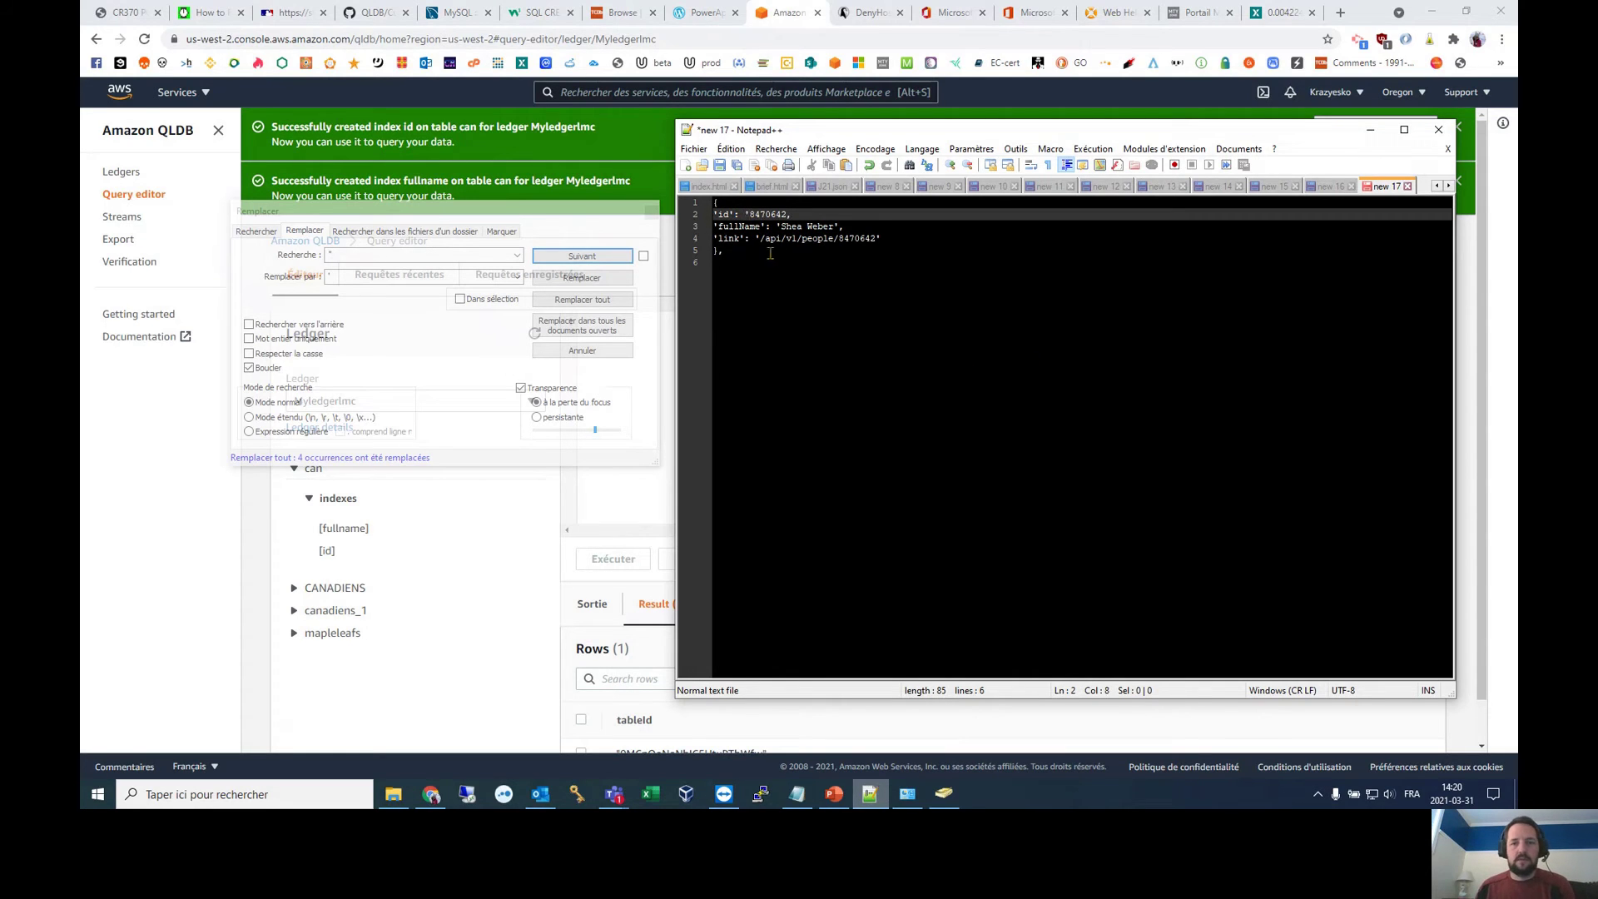
click(787, 214)
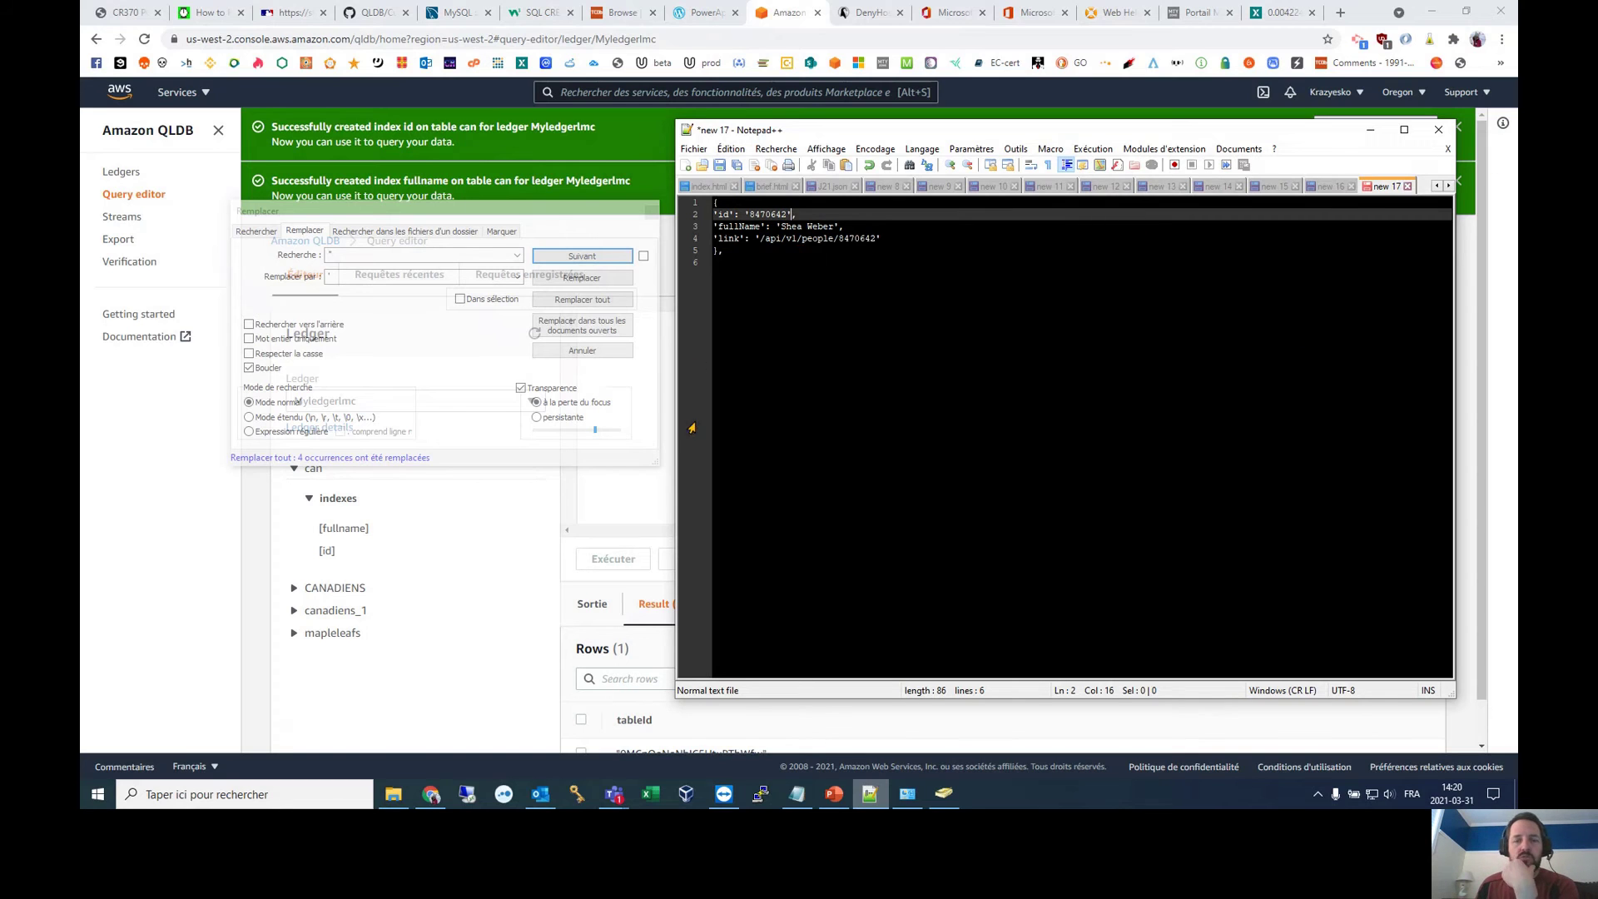
click(935, 443)
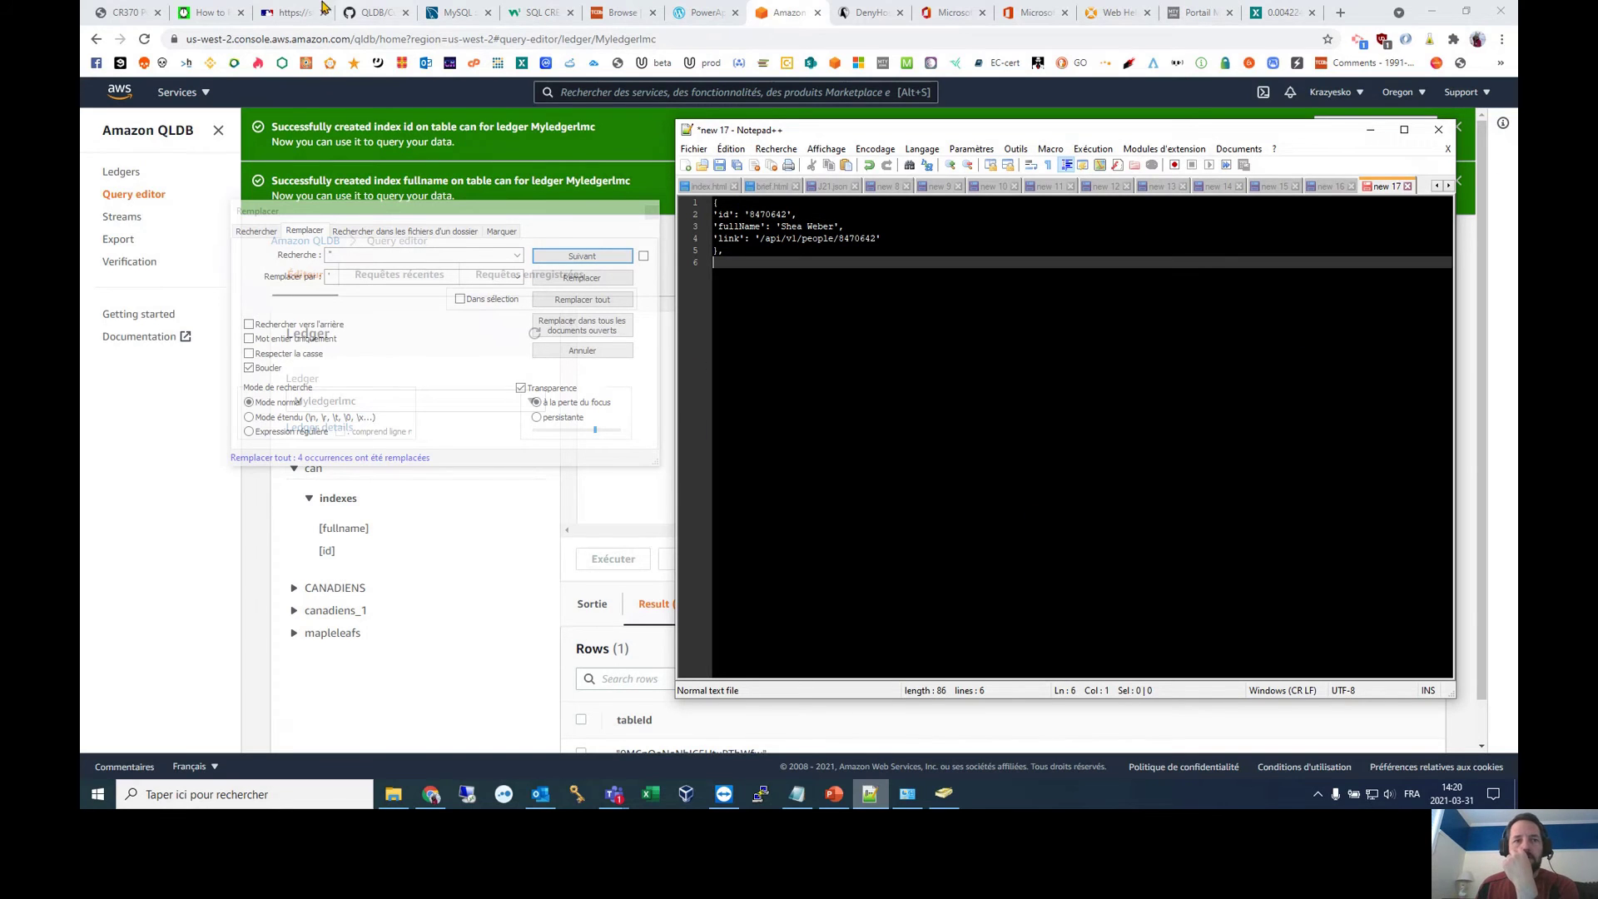
Step: Copy the entire team 8 roster JSON from the browser and paste it into a new Notepad++ document
click(293, 12)
click(250, 396)
key(ctrl+a)
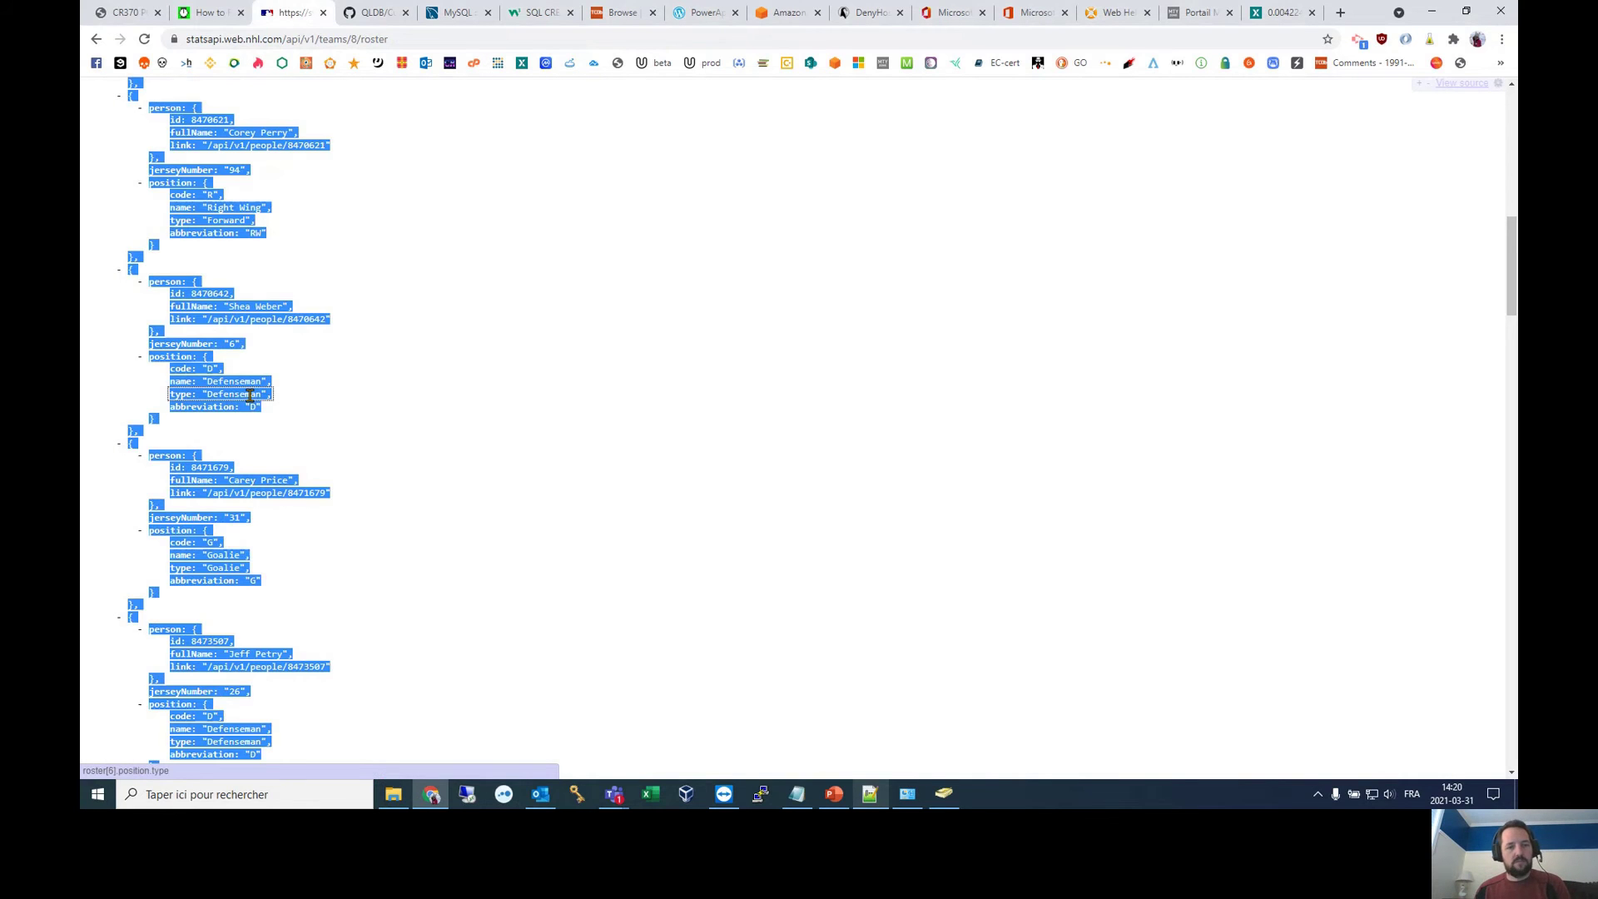
click(870, 794)
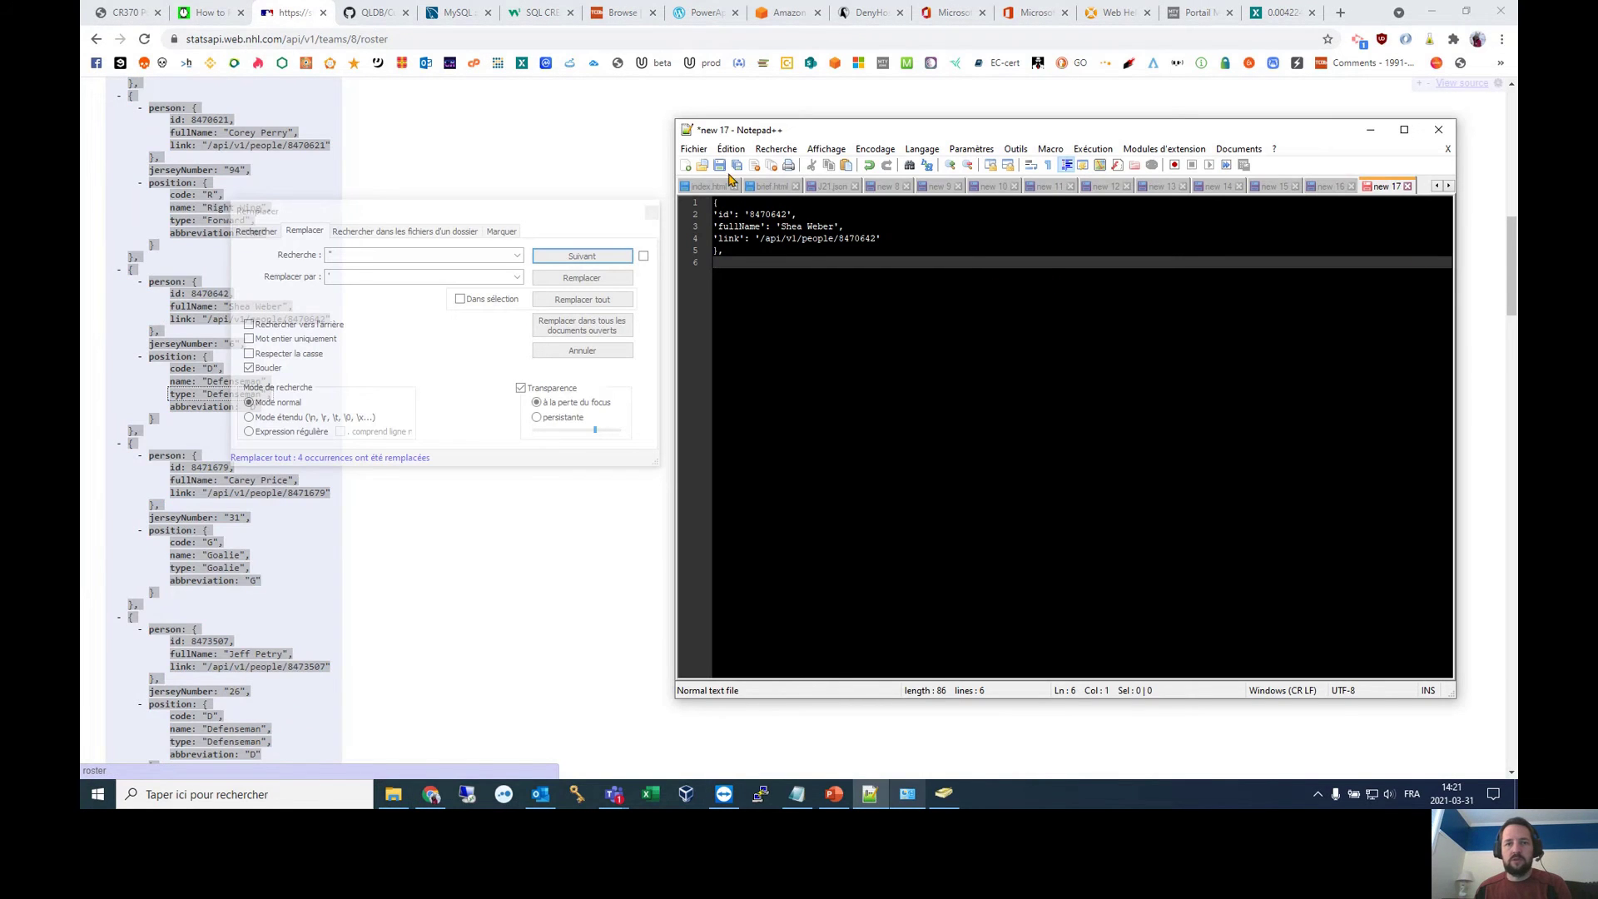
click(685, 165)
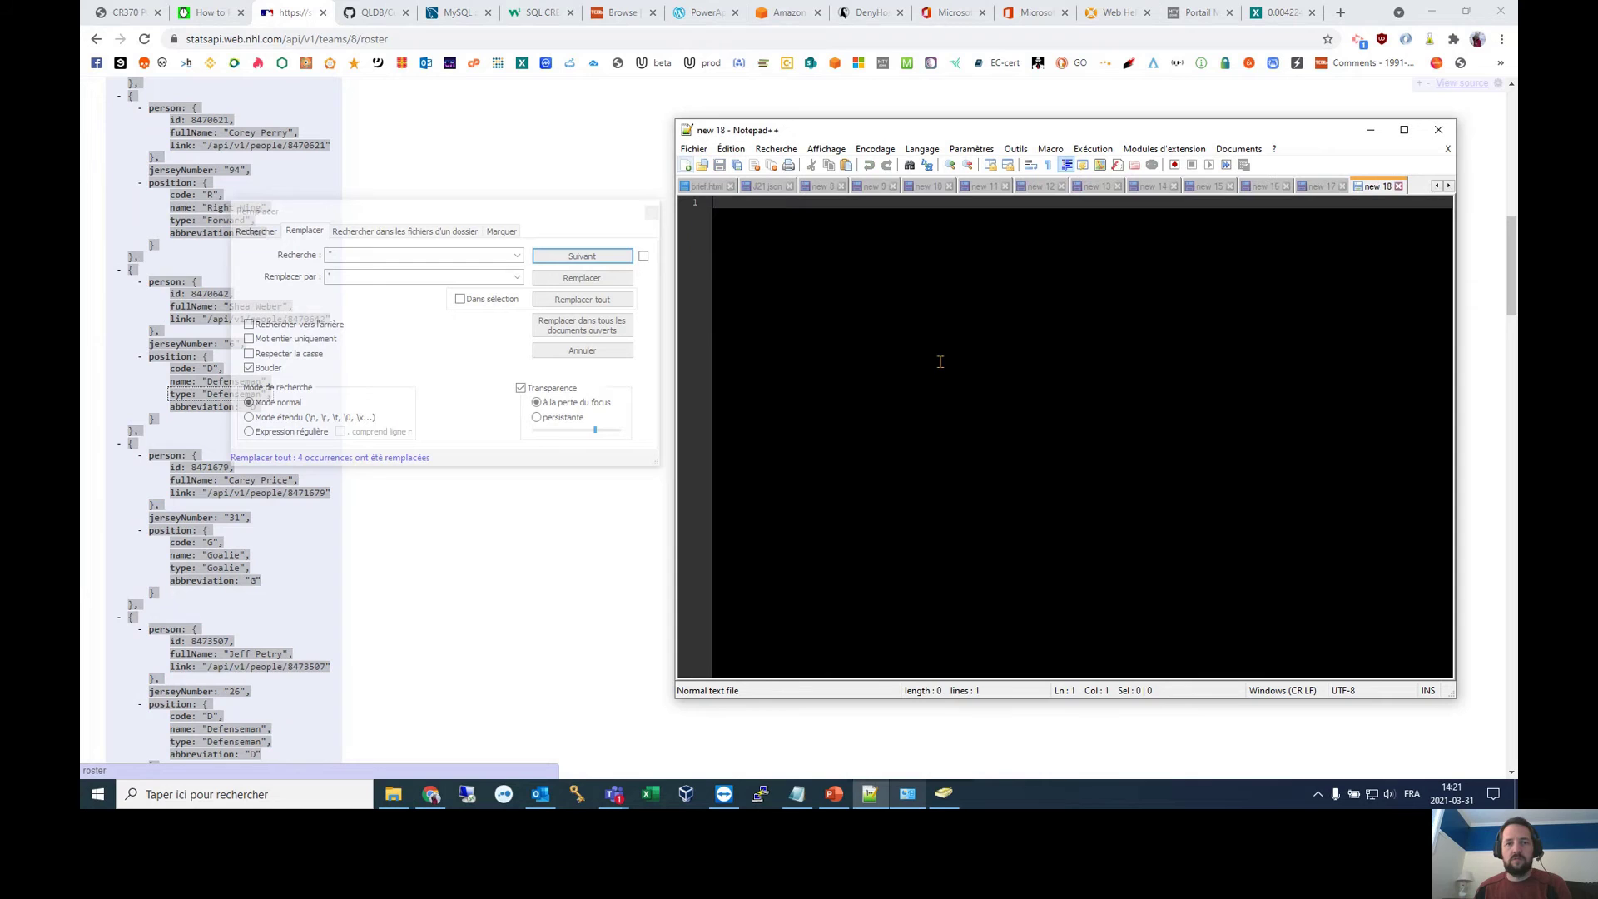
key(ctrl+v)
Step: Delete the opening lines of the pasted roster, from the first brace through the copyright and roster lines to the first entry's brace
scroll(758, 324, up, 20)
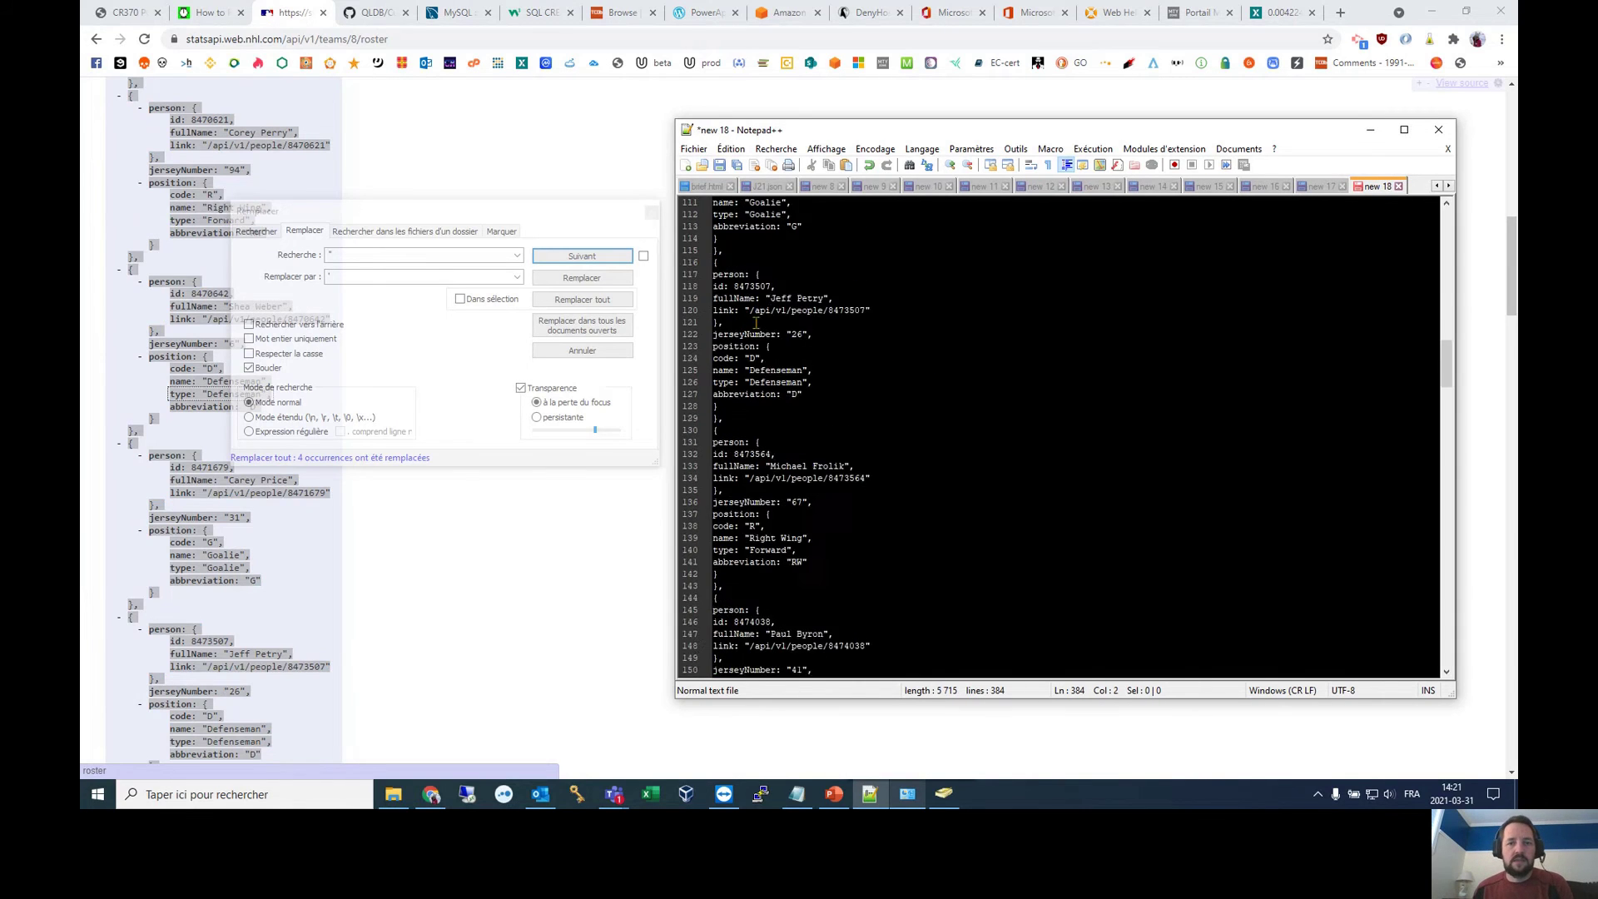
drag(720, 241, 605, 131)
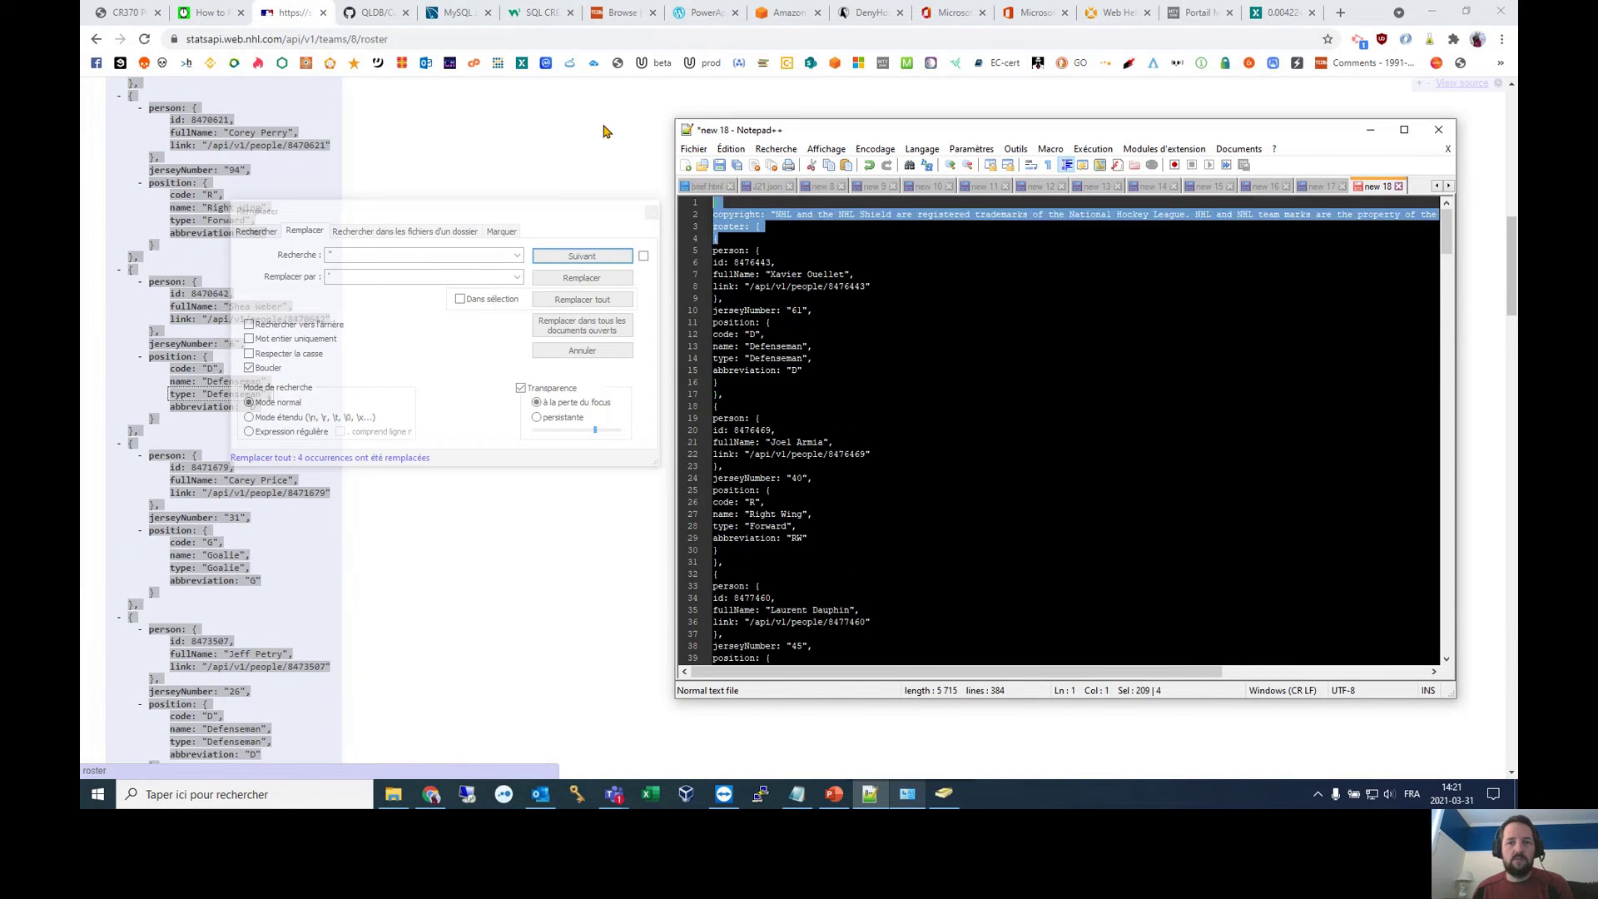
key(Delete)
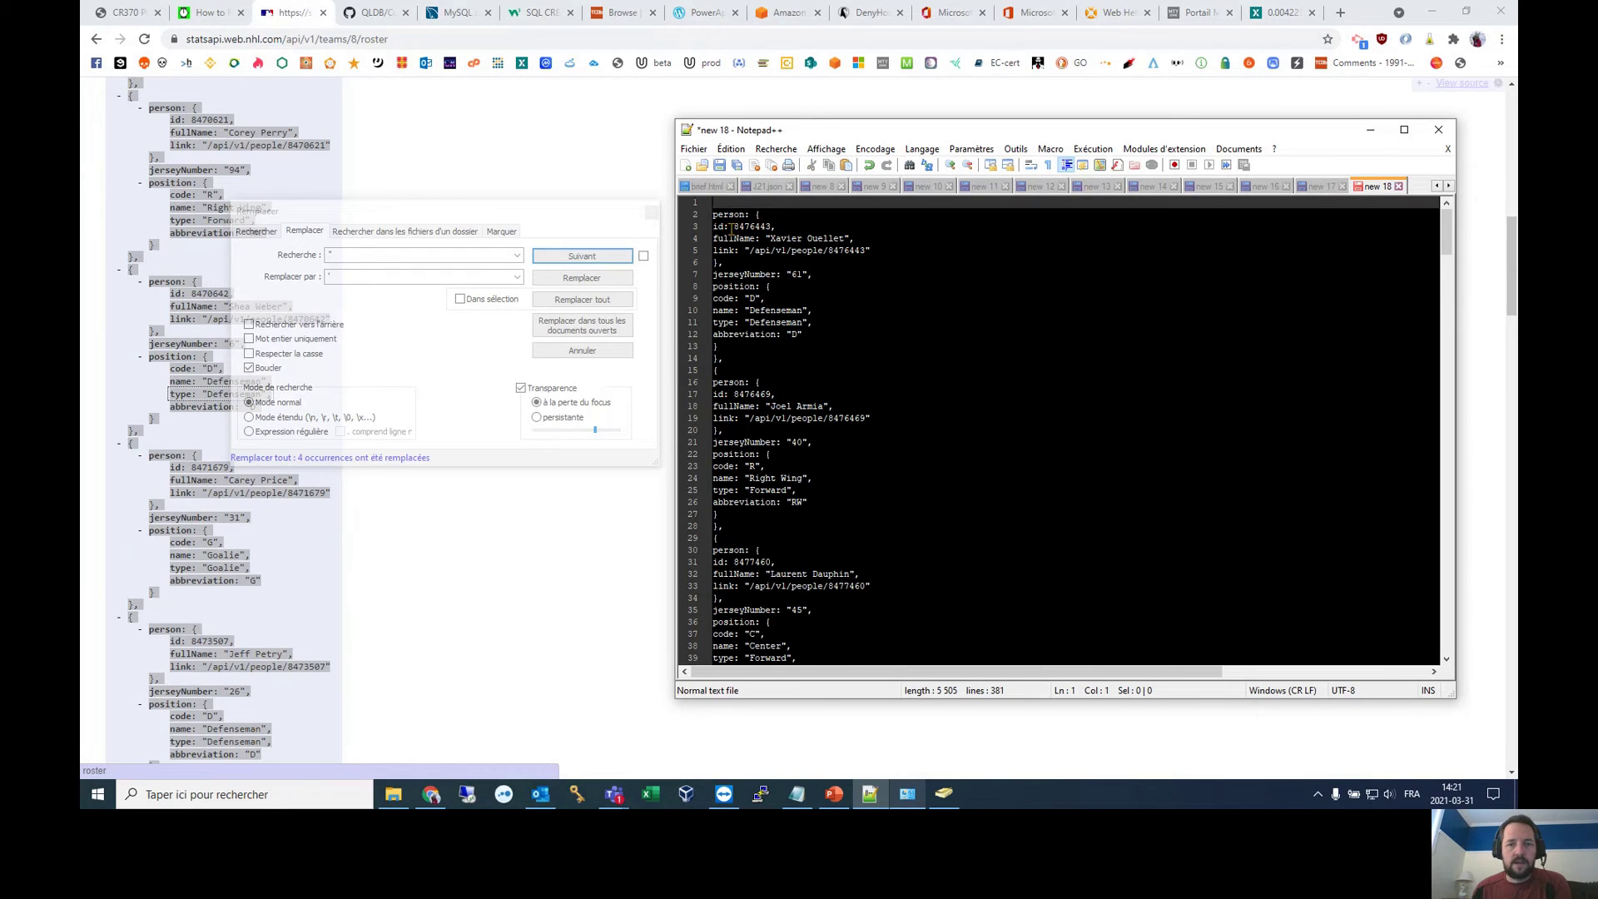
Step: Replace all occurrences of "id:" with "'id':" in the roster document
drag(730, 227, 712, 227)
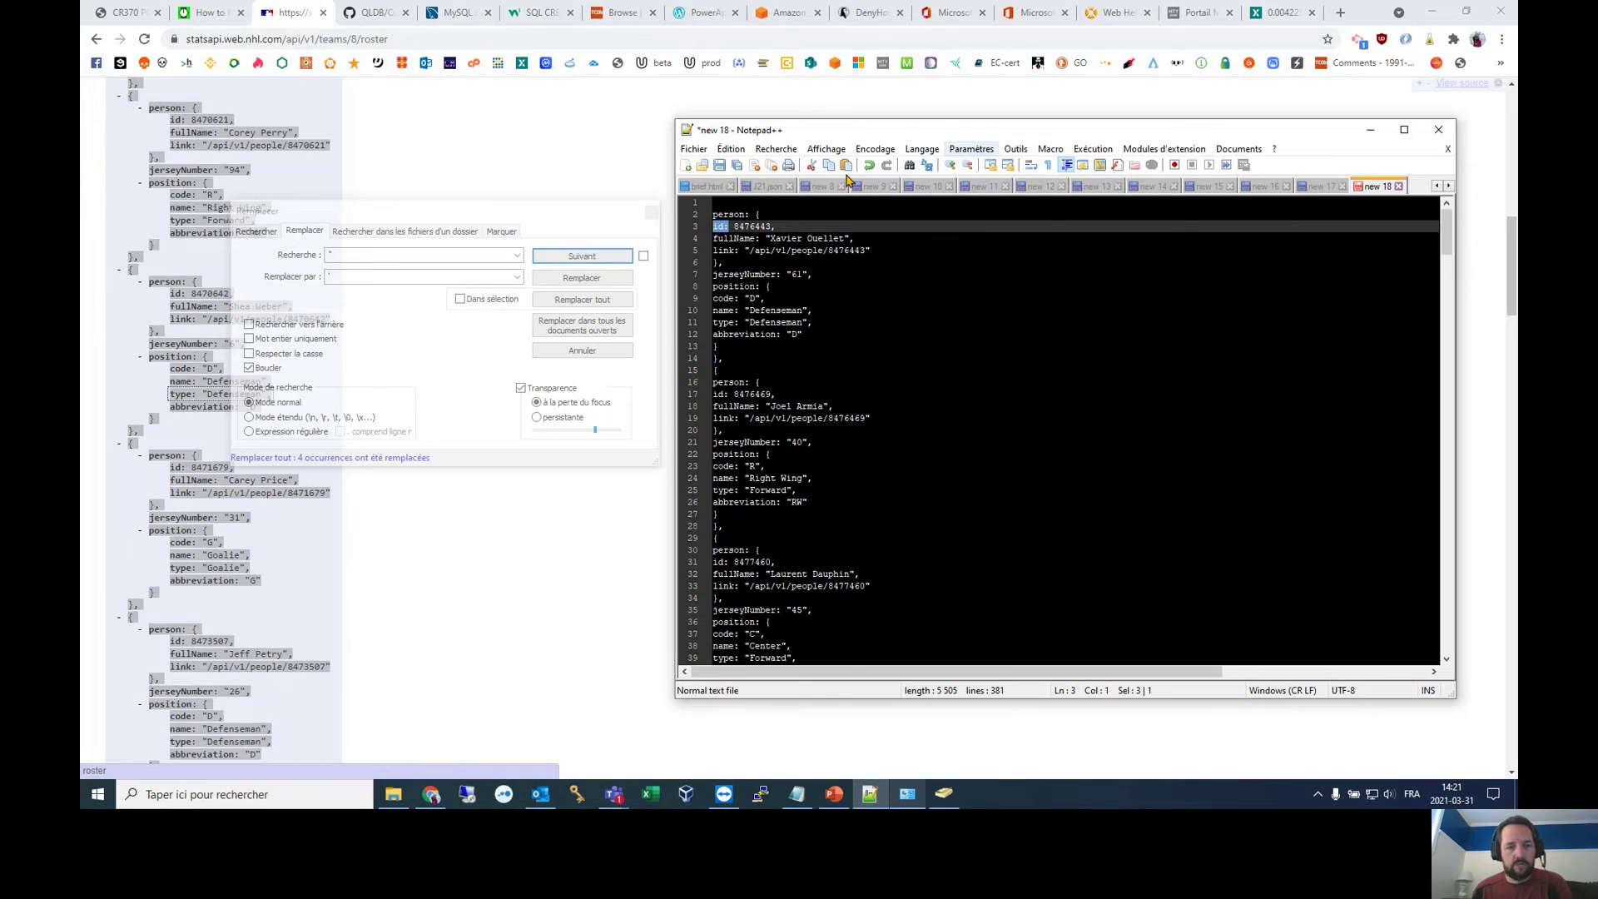
key(ctrl+h)
click(353, 279)
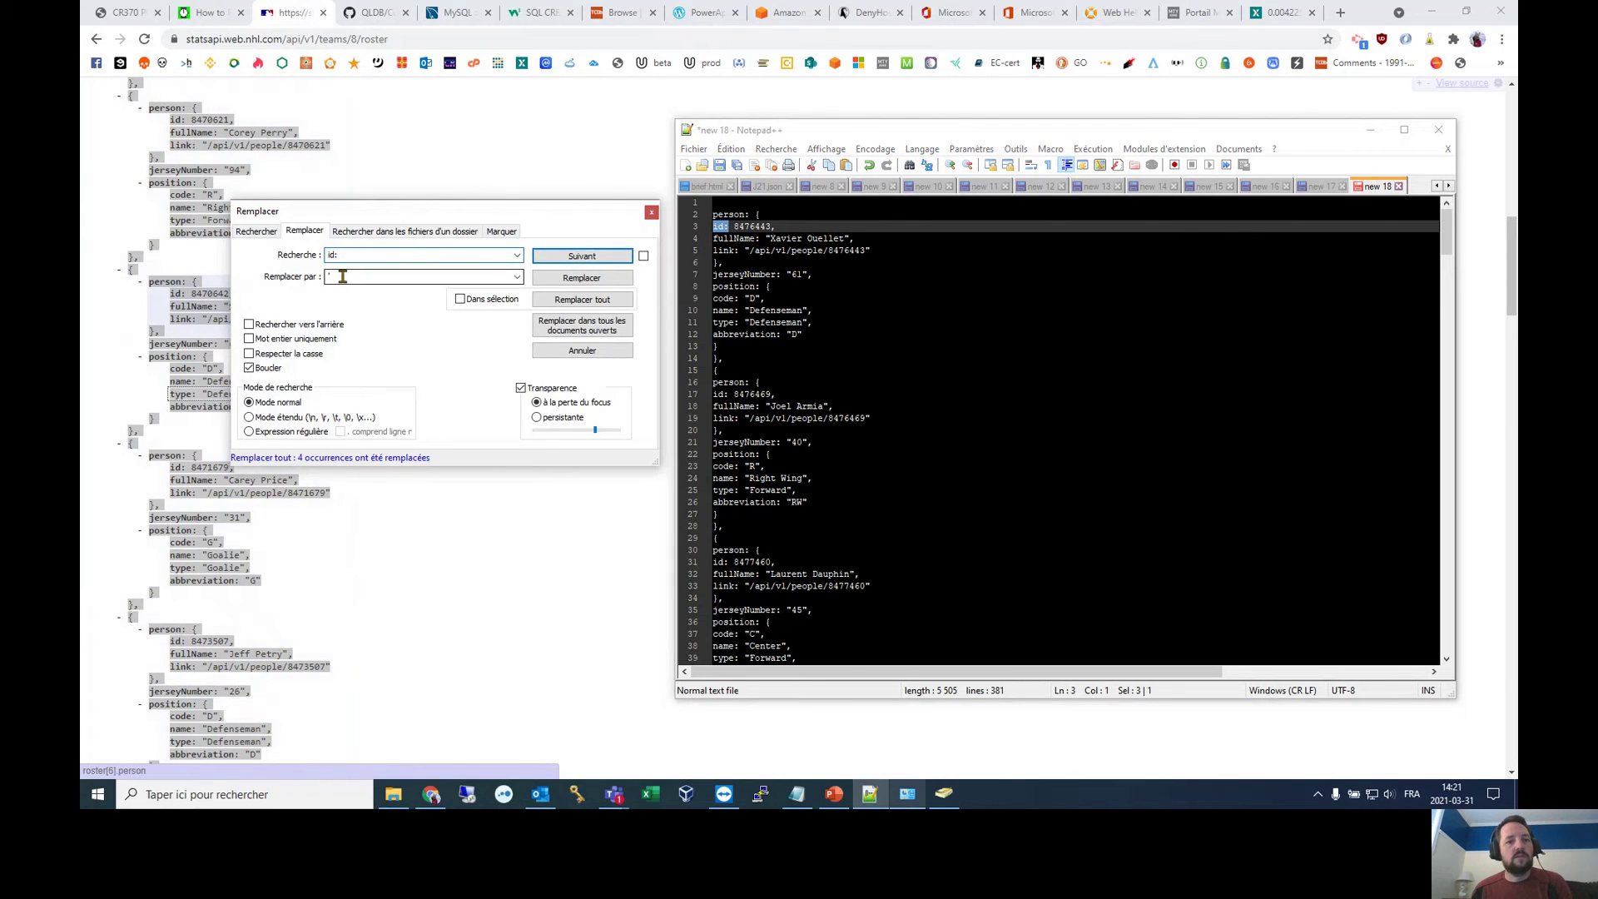
text(id:)
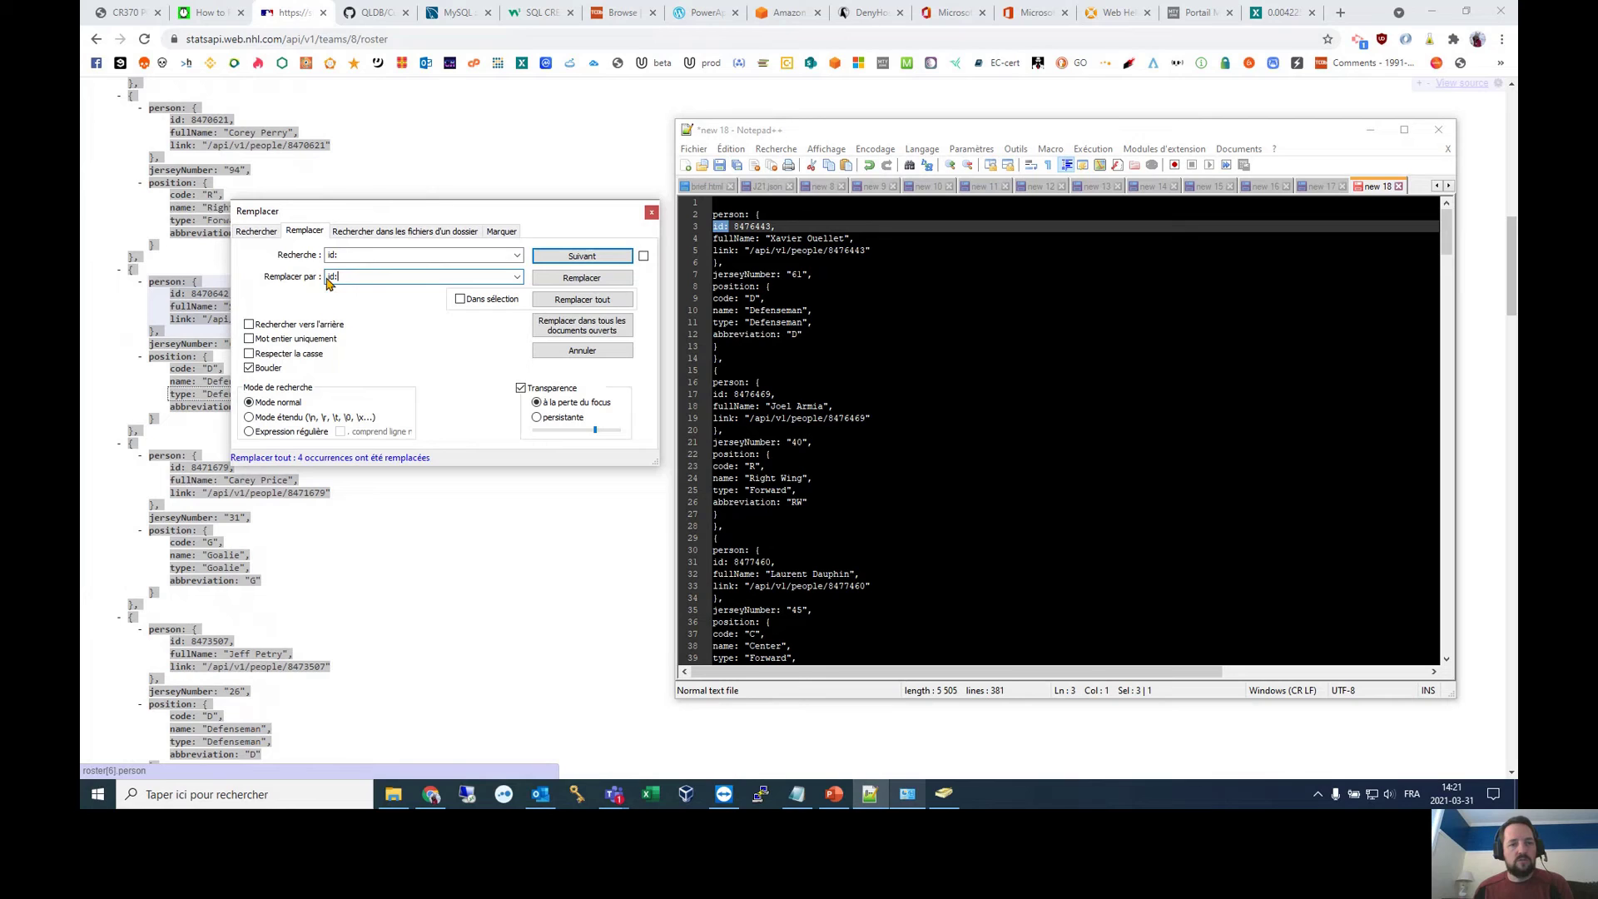
key(Home)
text(')
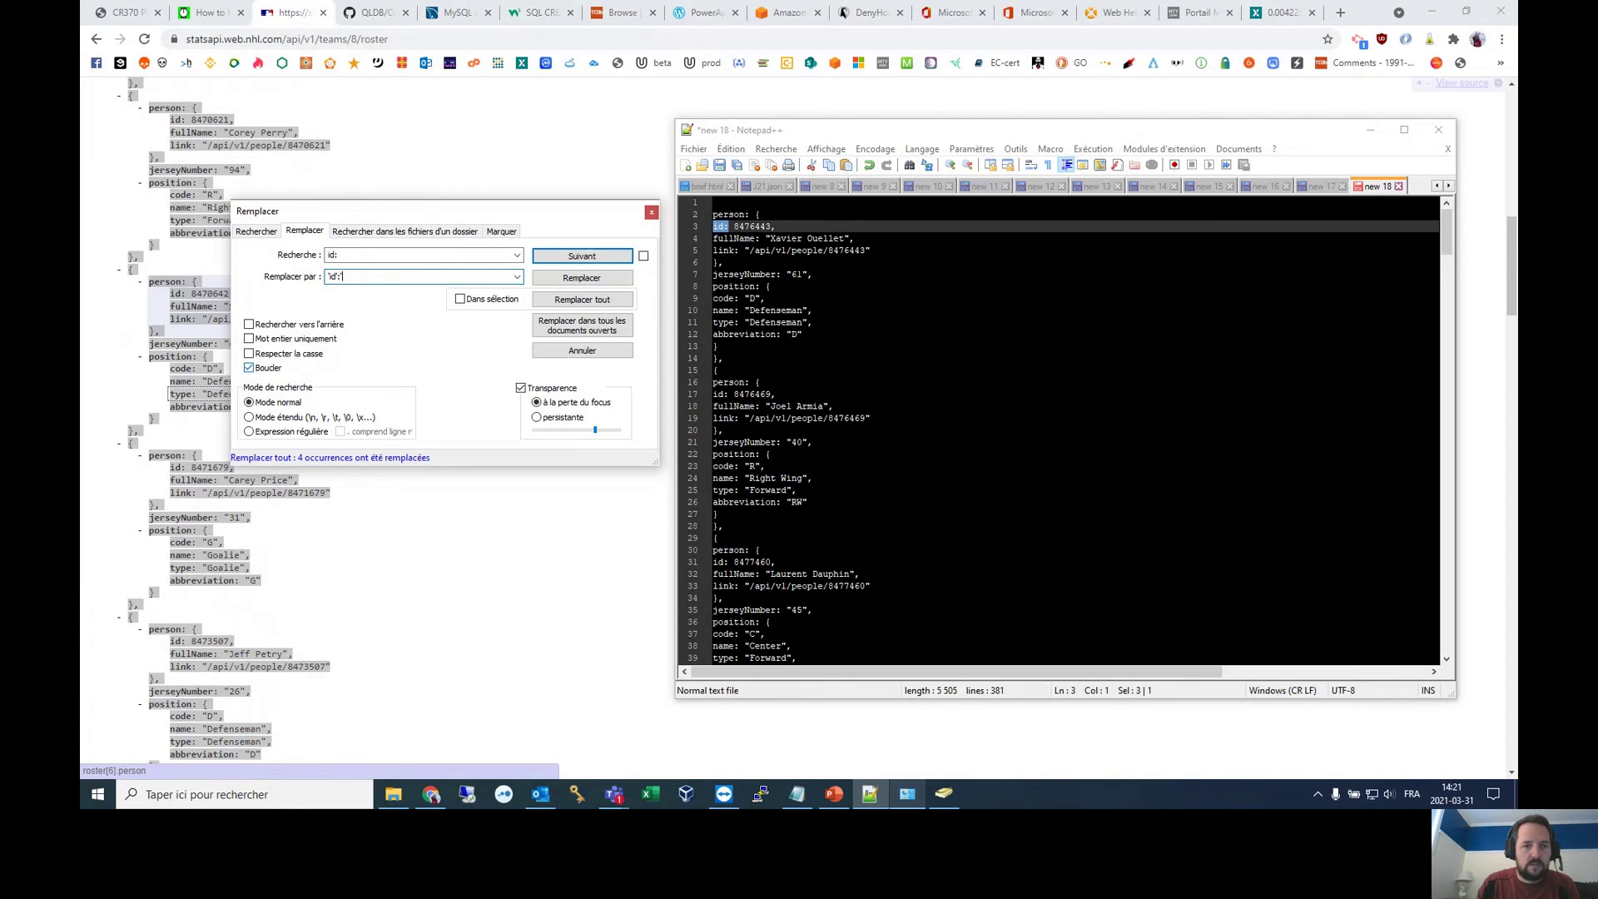
click(597, 301)
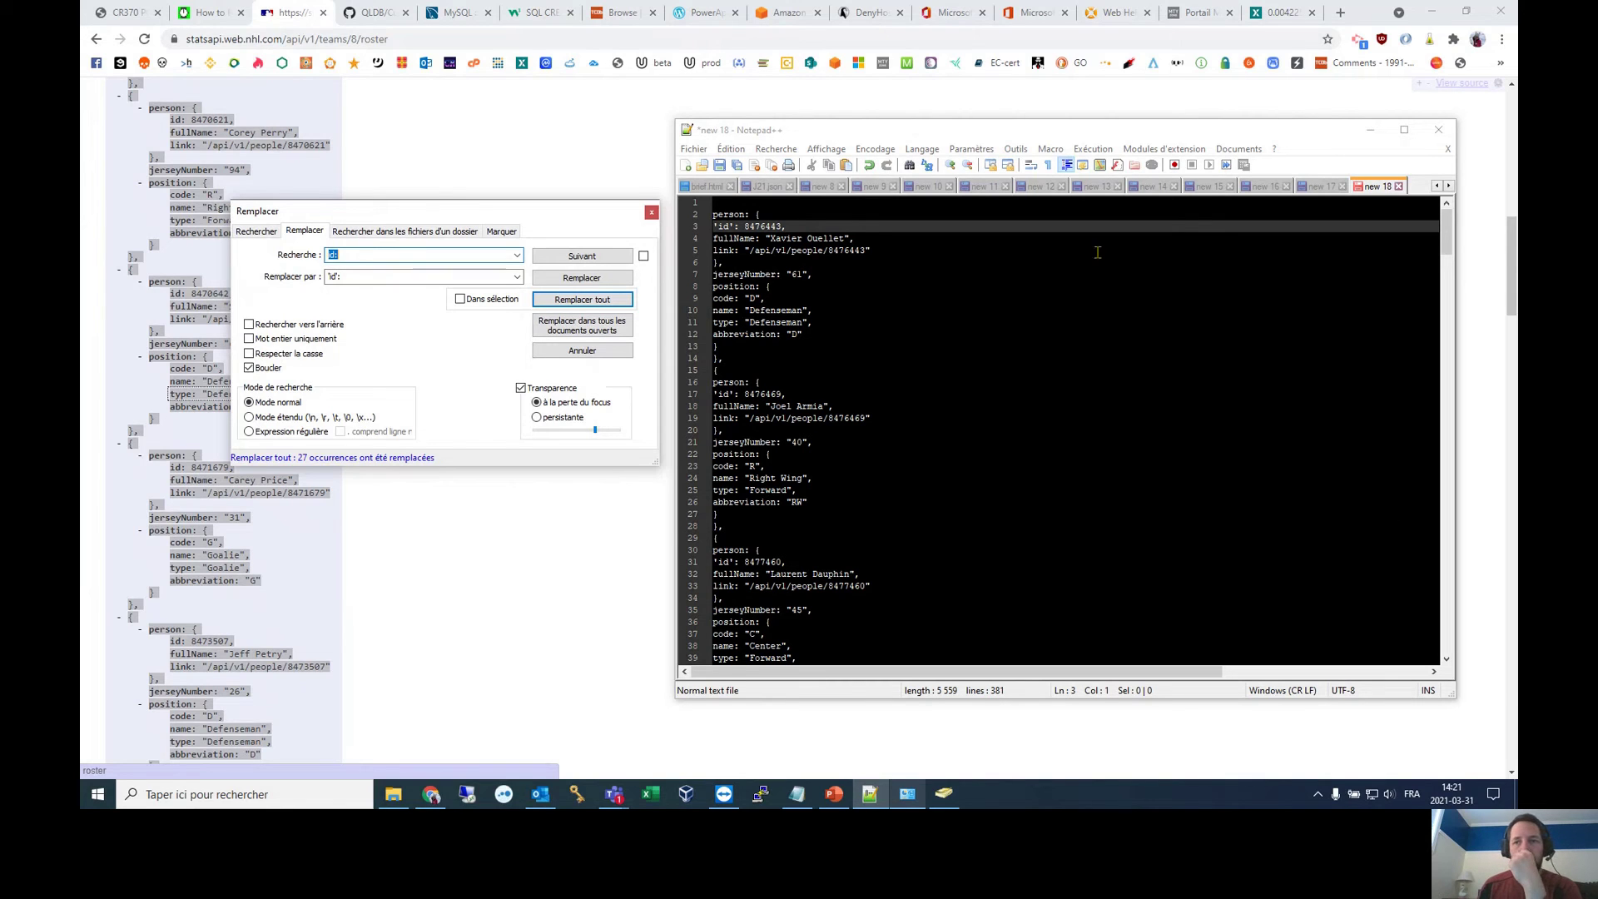
Step: Copy the whole reformatted player record from the "new 17" Notepad++ document and switch to the Amazon QLDB query editor
click(1315, 188)
key(ctrl+a)
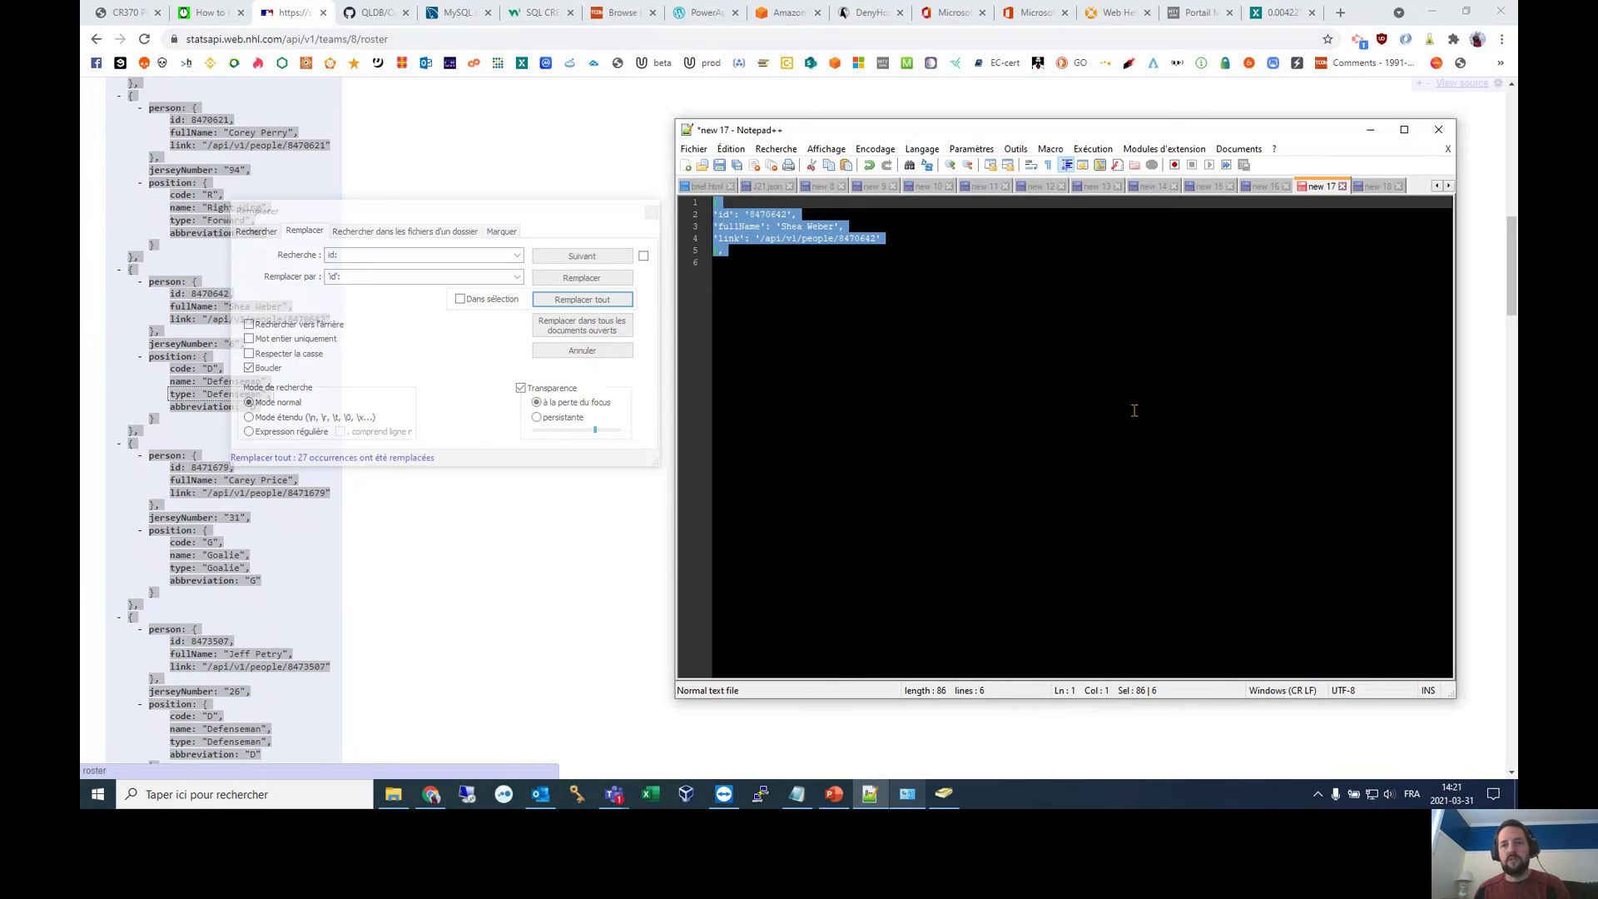
click(785, 12)
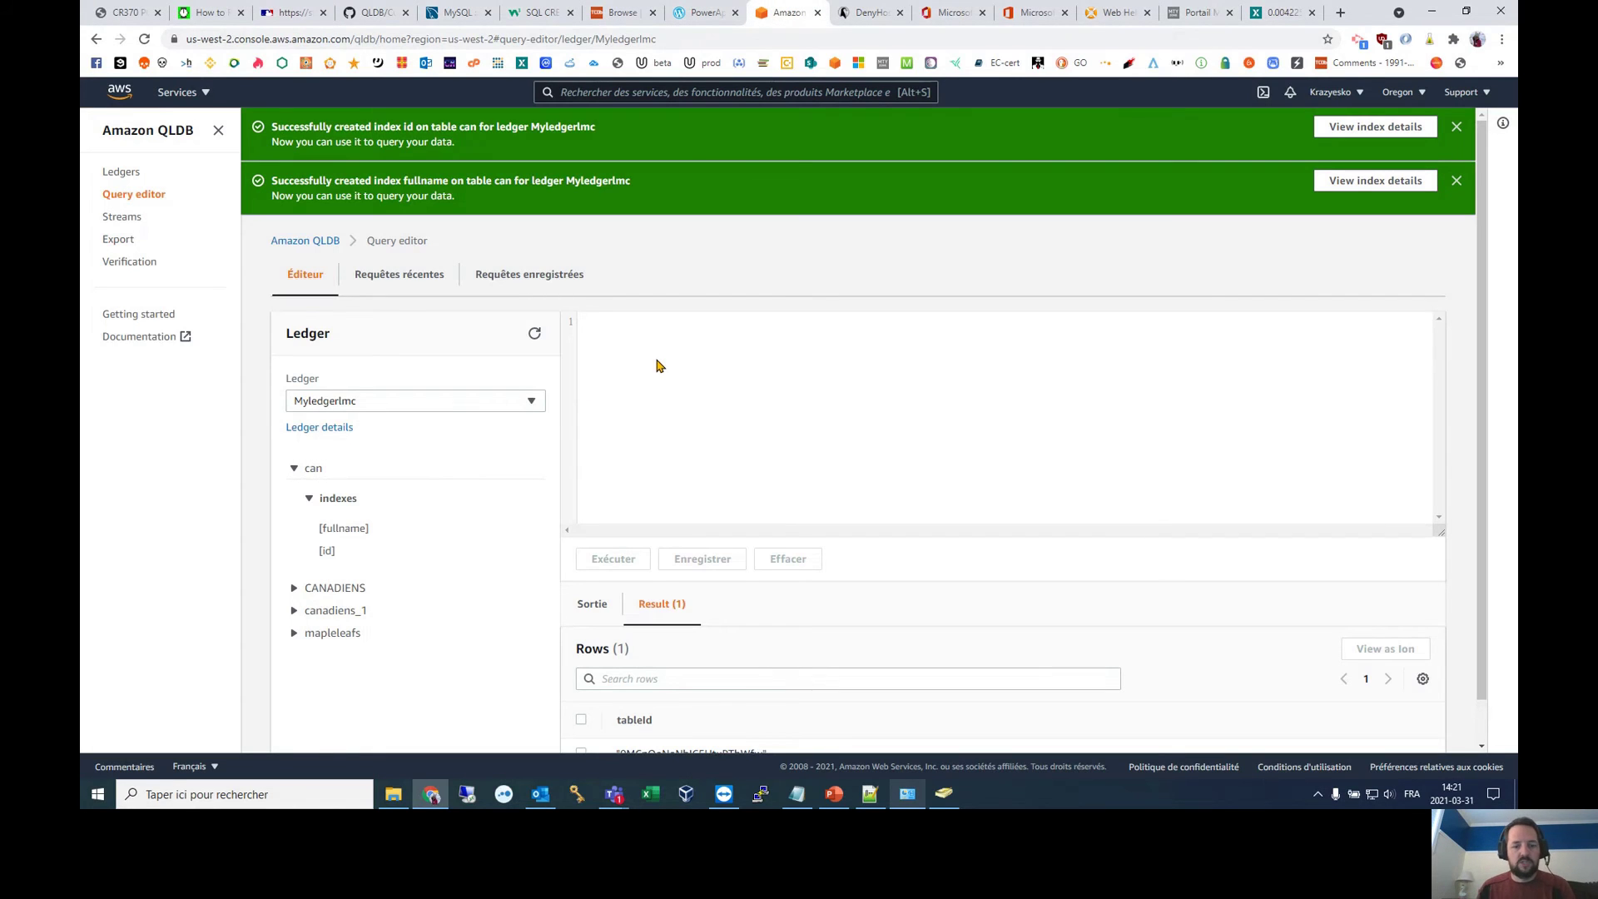
Step: Write the statement "INSERT into can" followed by << and the copied record for id 8470642
text(SERT)
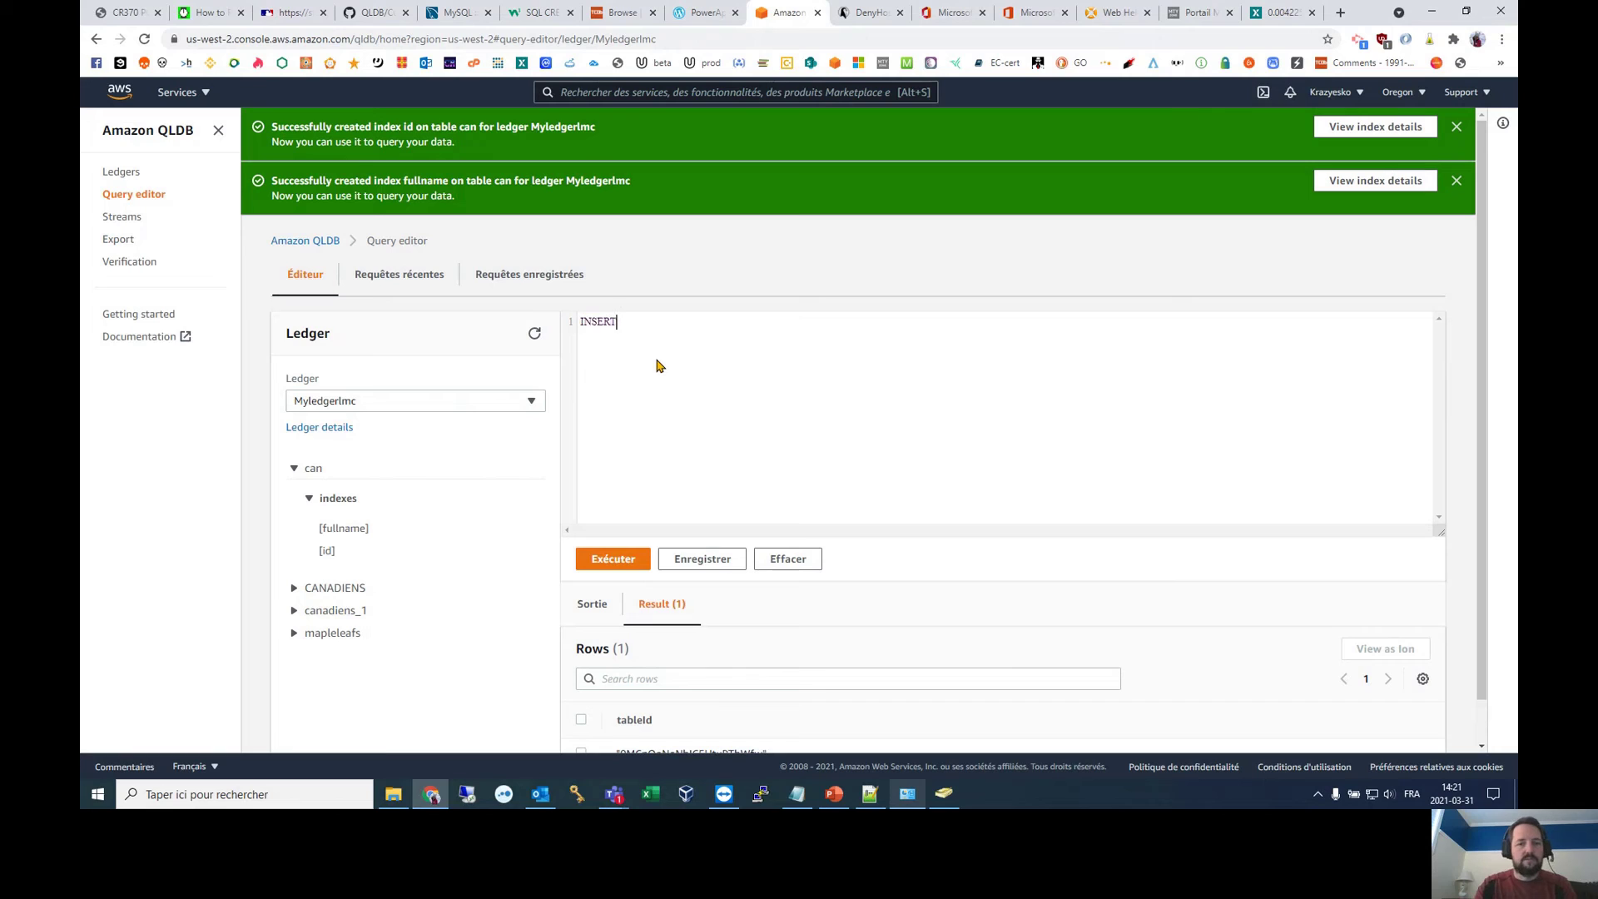
text( into can)
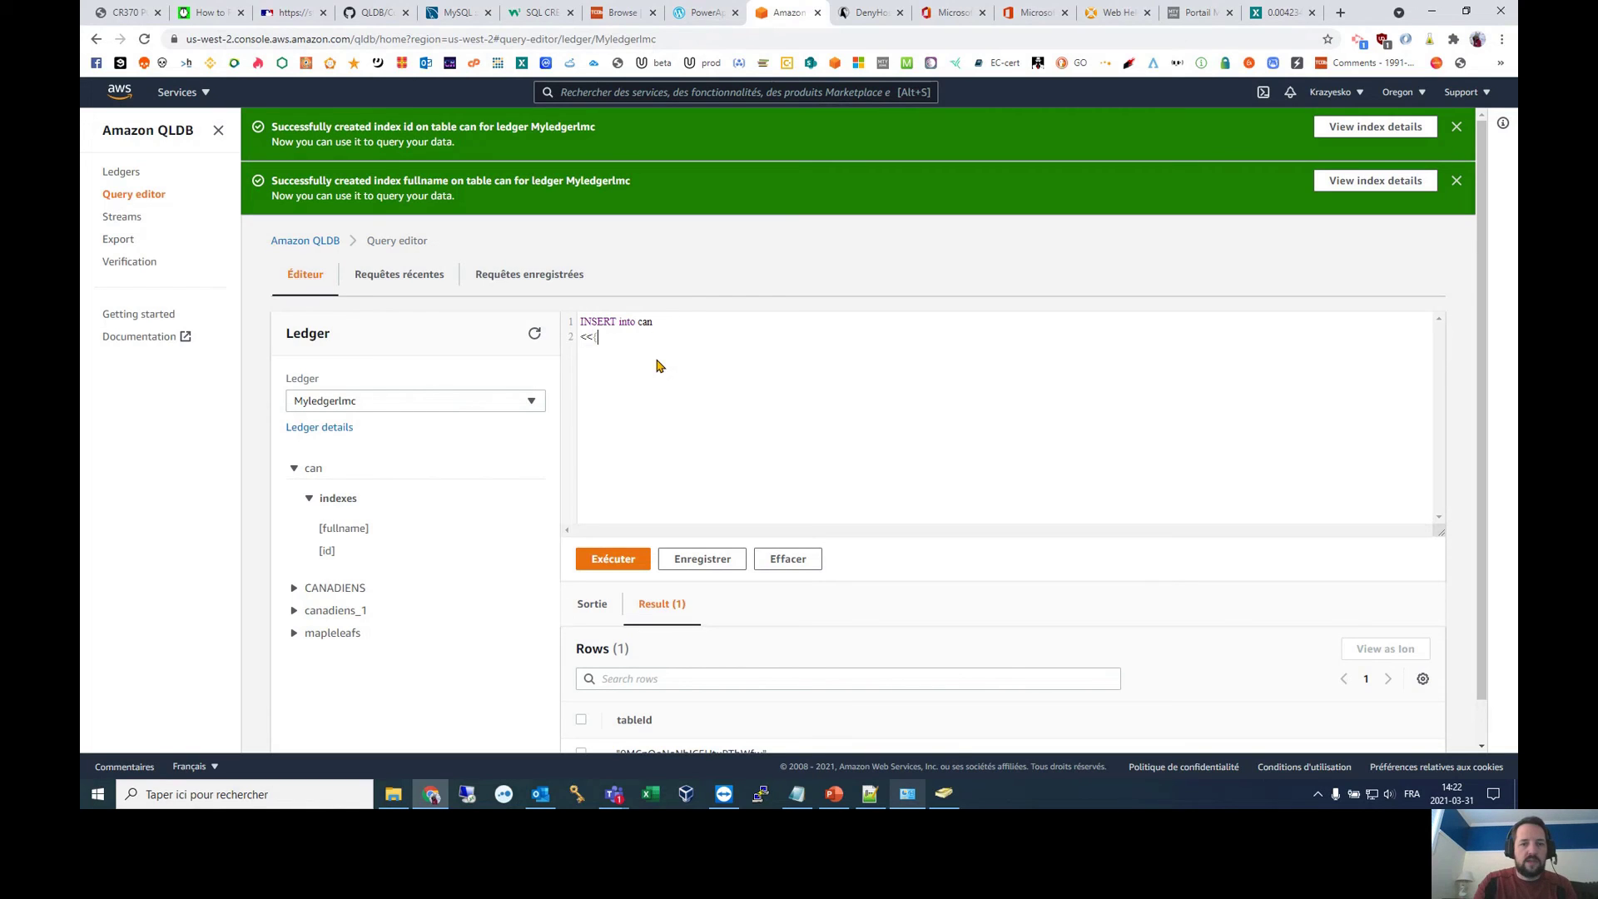
text({ 'id': '8470642', 'fullName': 'Shea Weber', 'link': '/api/v1/people/8470642' },)
click(614, 342)
key(BackSpace)
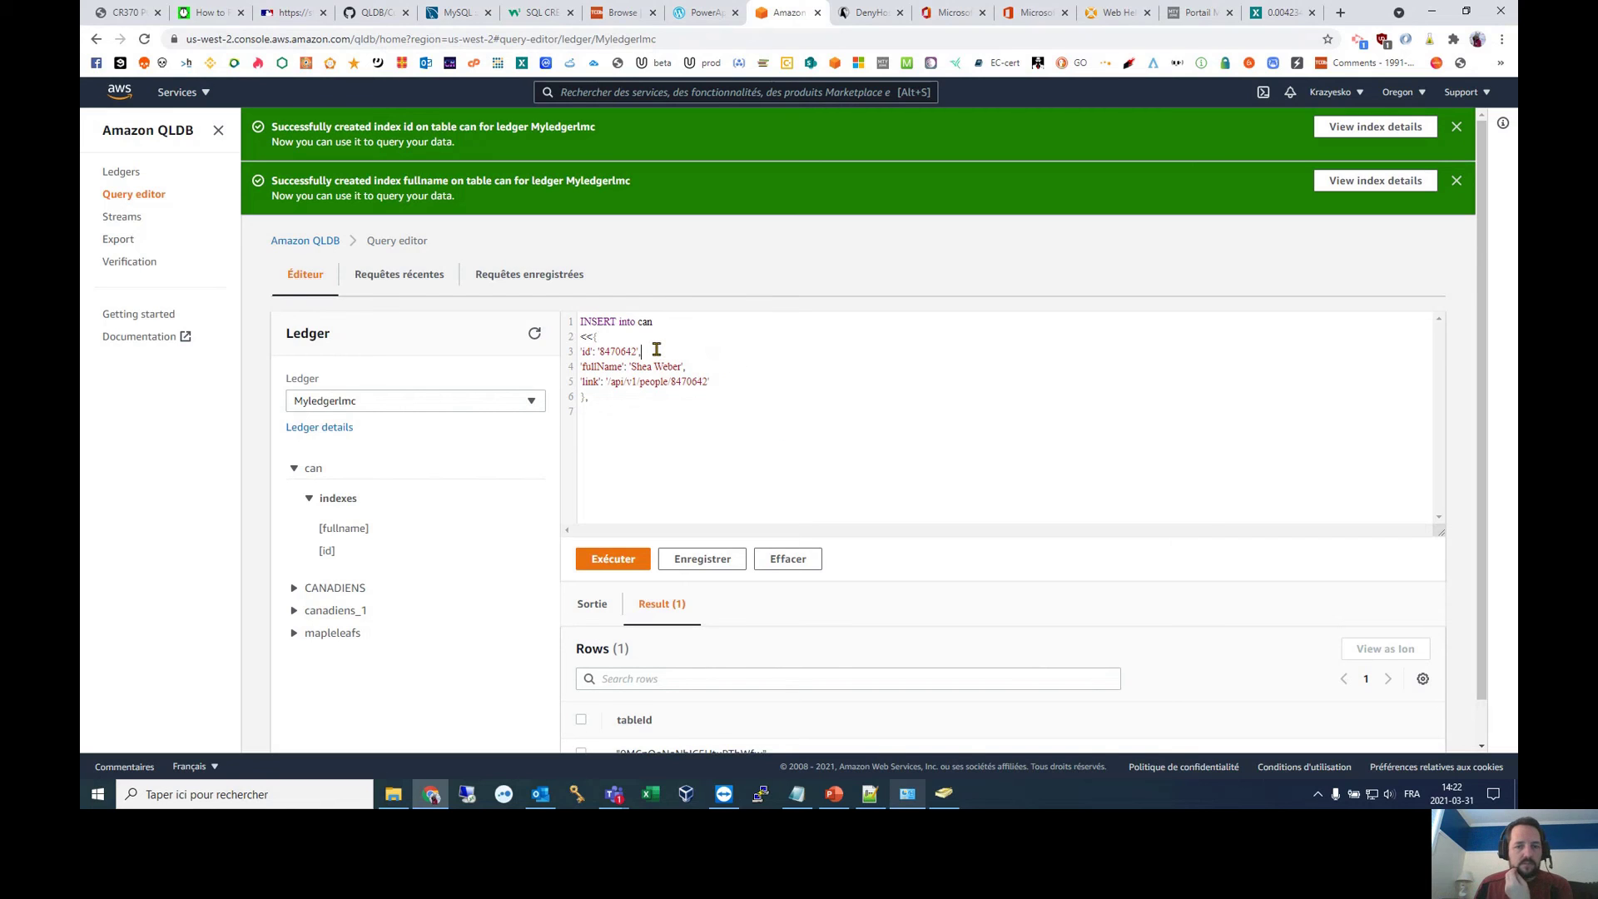
Step: Add a comma after the link value, end the statement with >> in place of the final comma, and run it
click(697, 367)
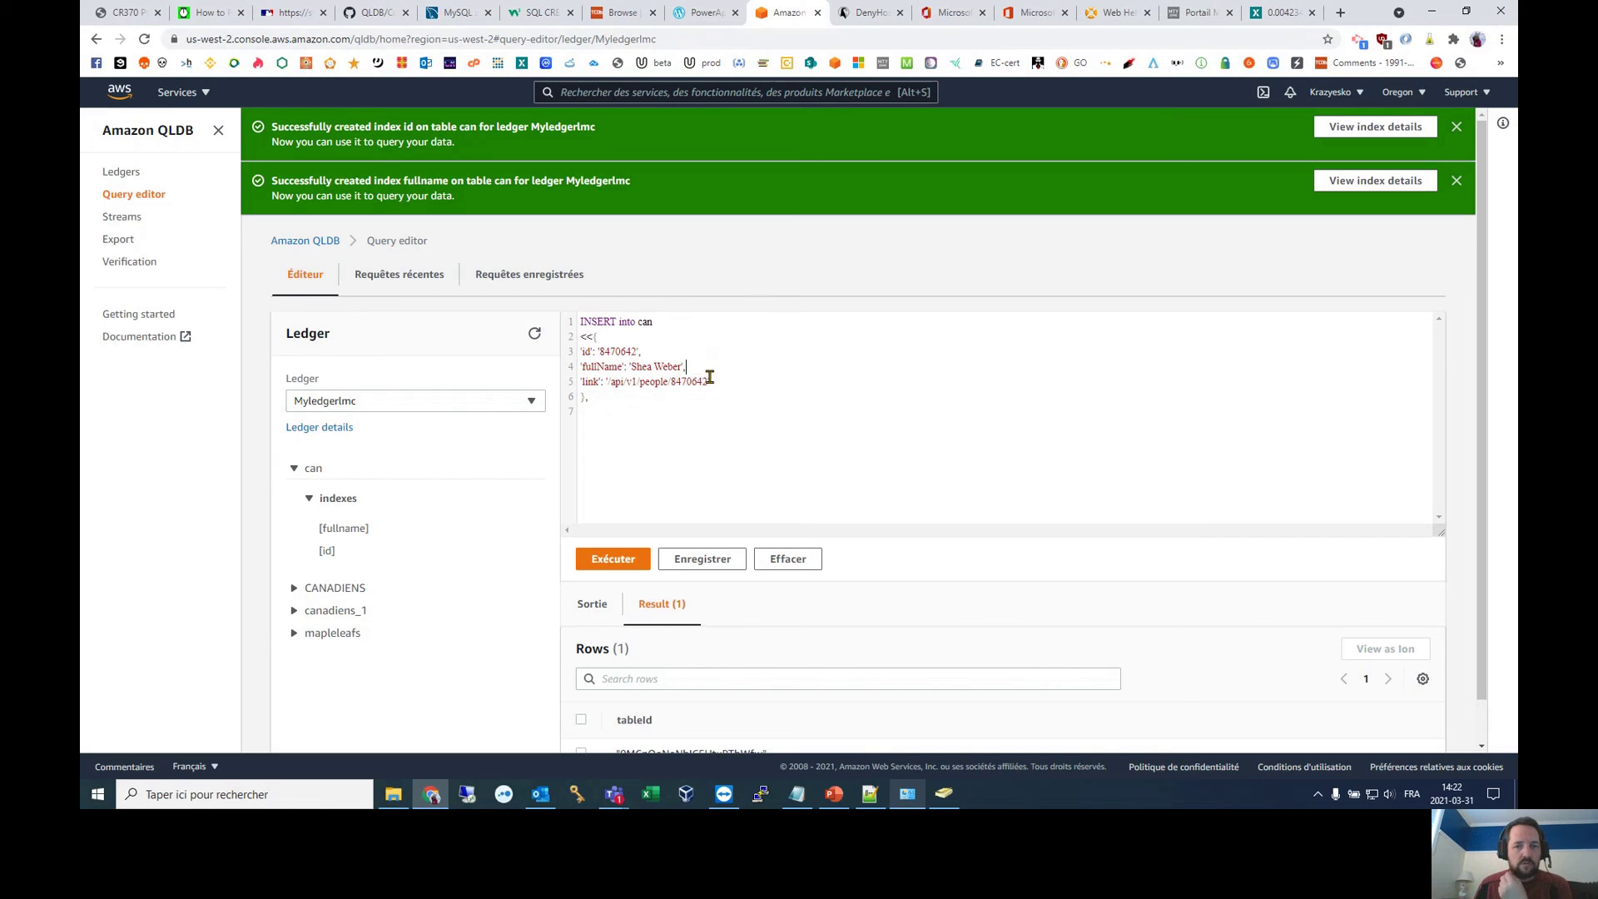
click(718, 383)
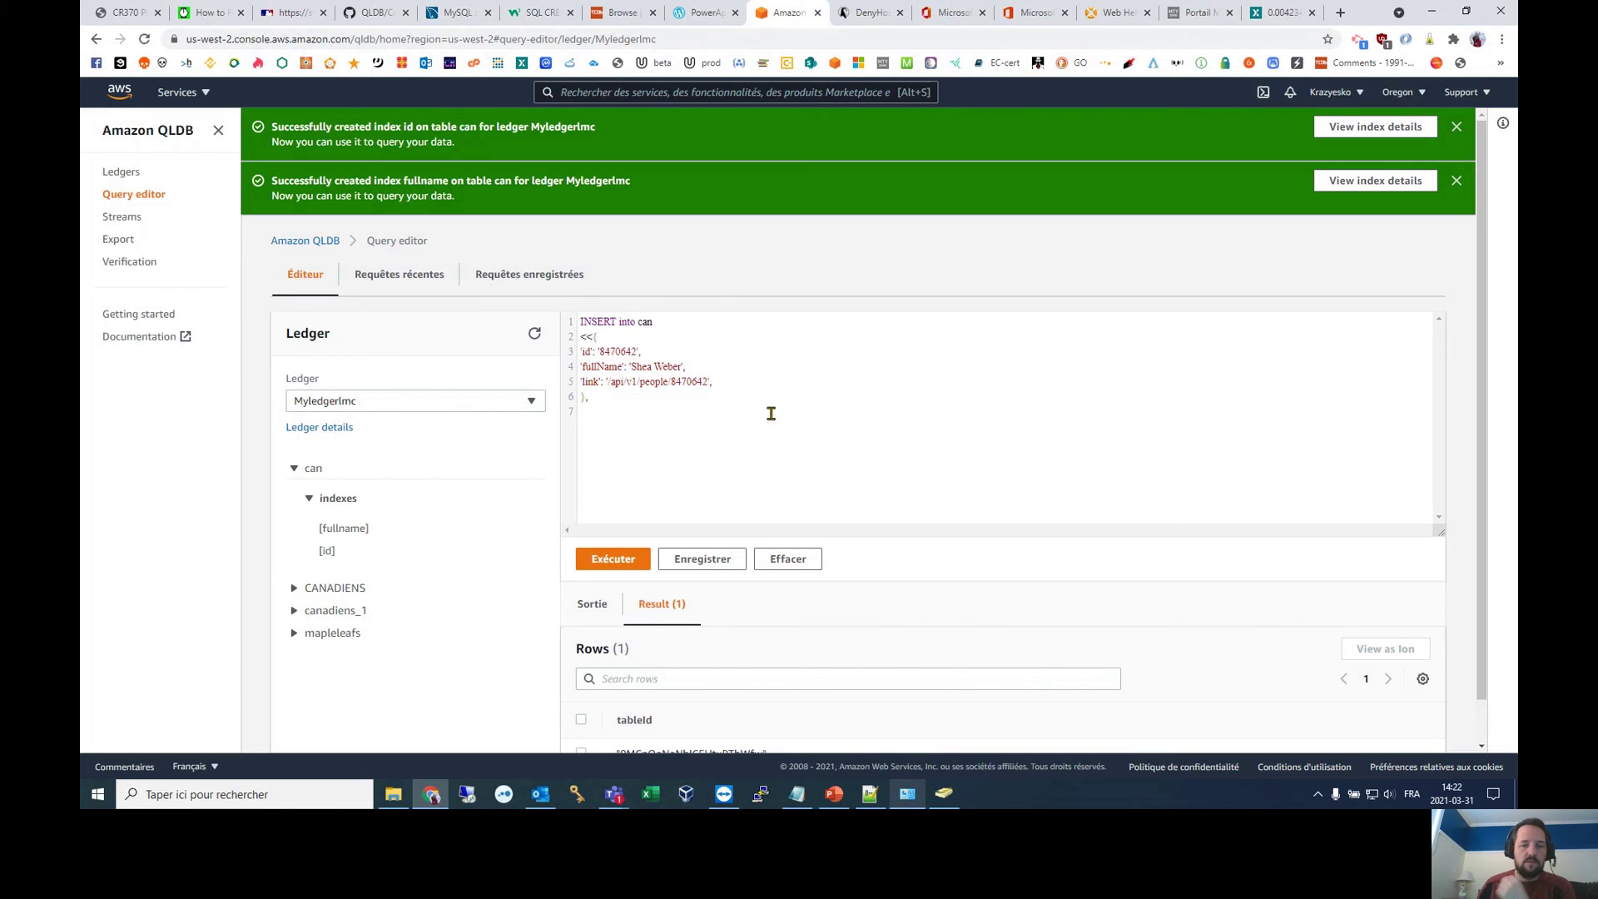
triple_click(598, 401)
click(611, 400)
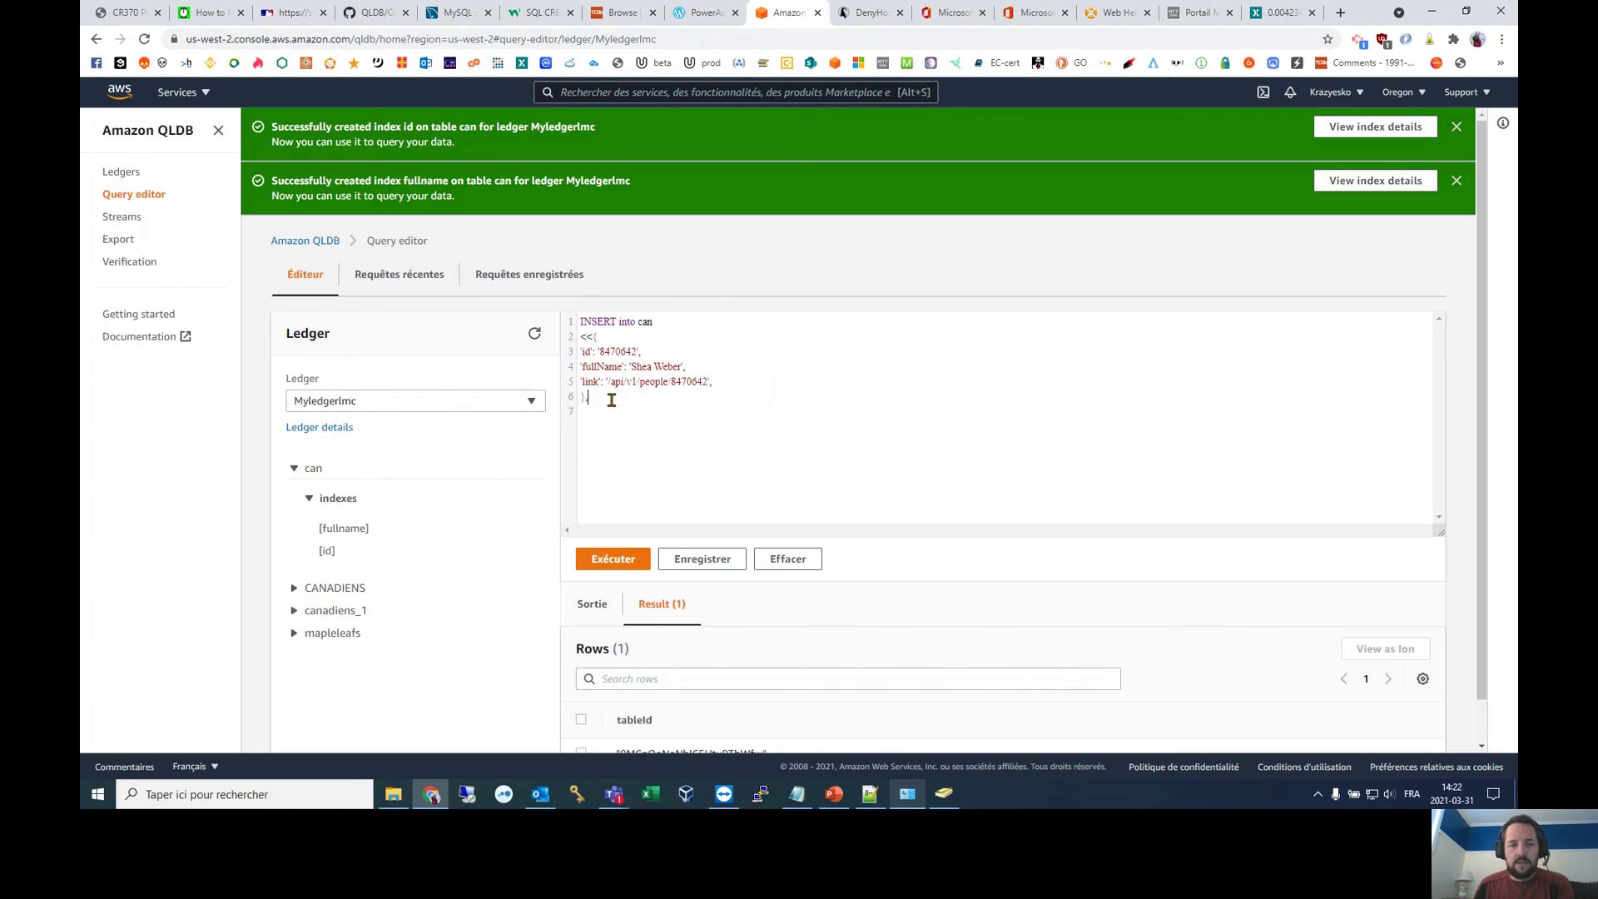
click(597, 412)
text(>>)
click(616, 562)
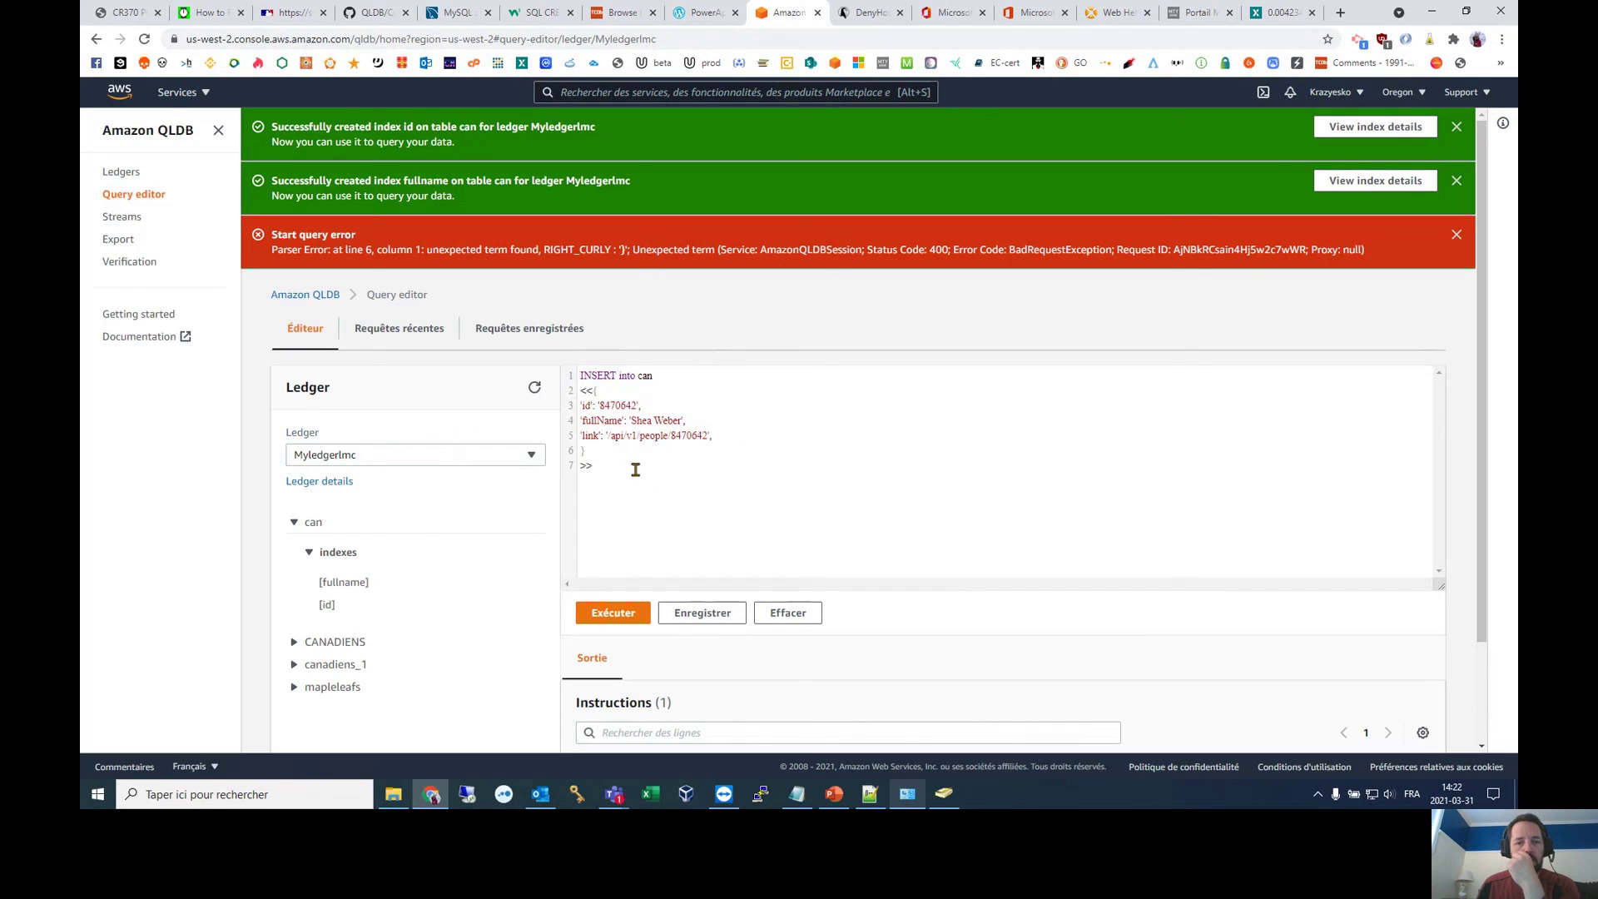
Step: Remove the comma after the link value, put one after the record's closing brace, and run the insert again
click(734, 435)
key(BackSpace)
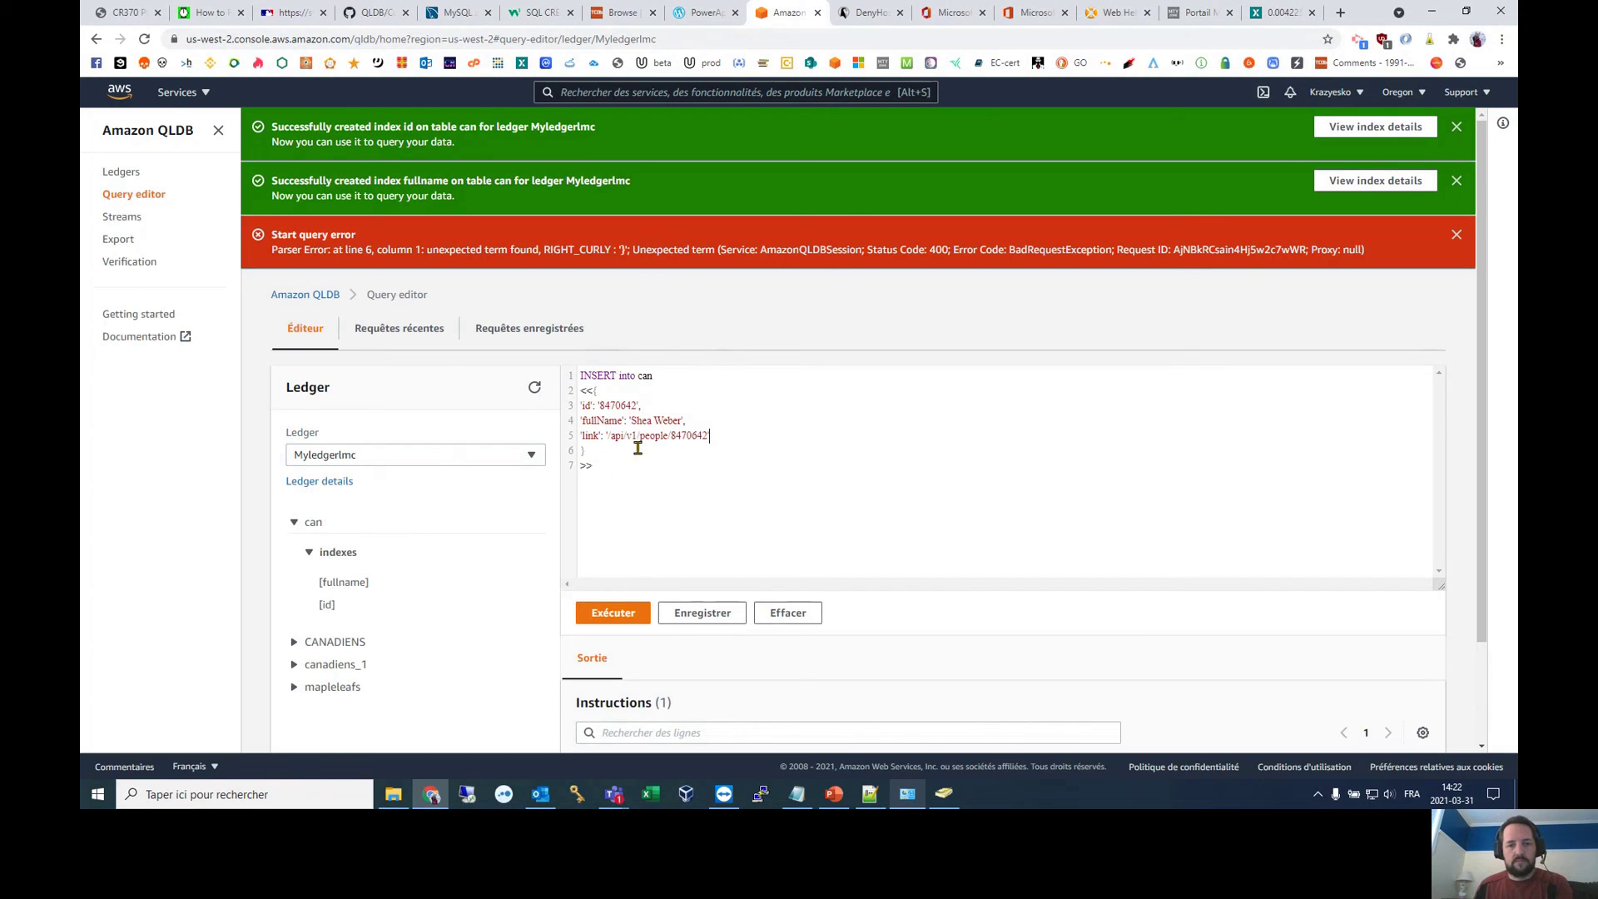
text(,)
click(613, 612)
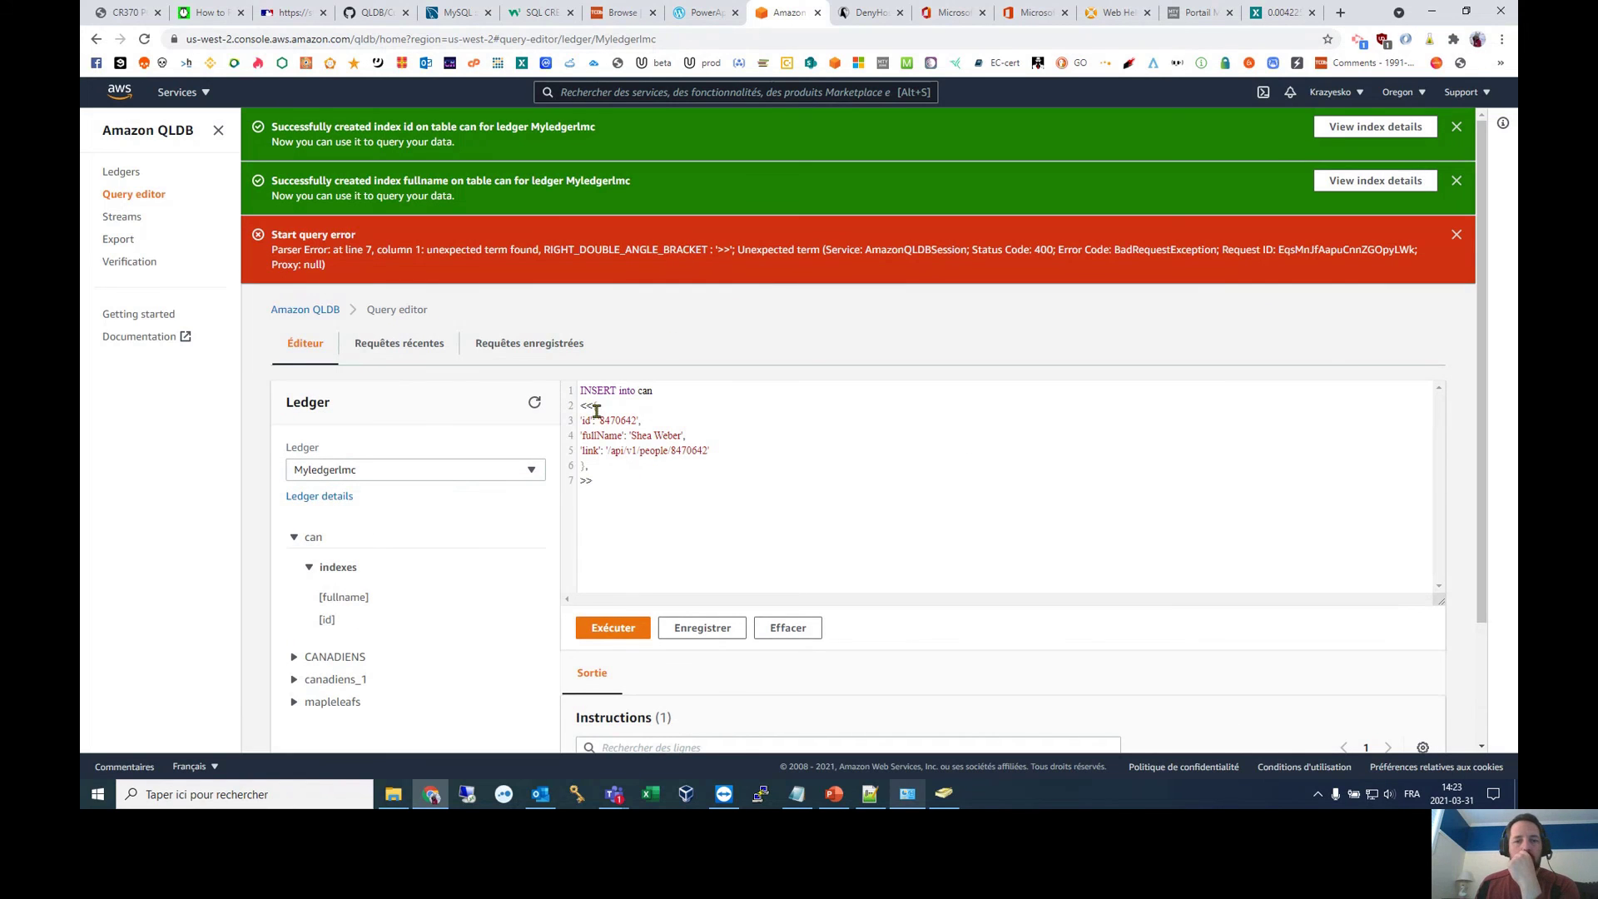
Step: Check the syntax against the INSERT INTO CANADIENS example in Notepad++, remove the comma after the closing brace, and rerun the insert
click(869, 793)
click(1262, 188)
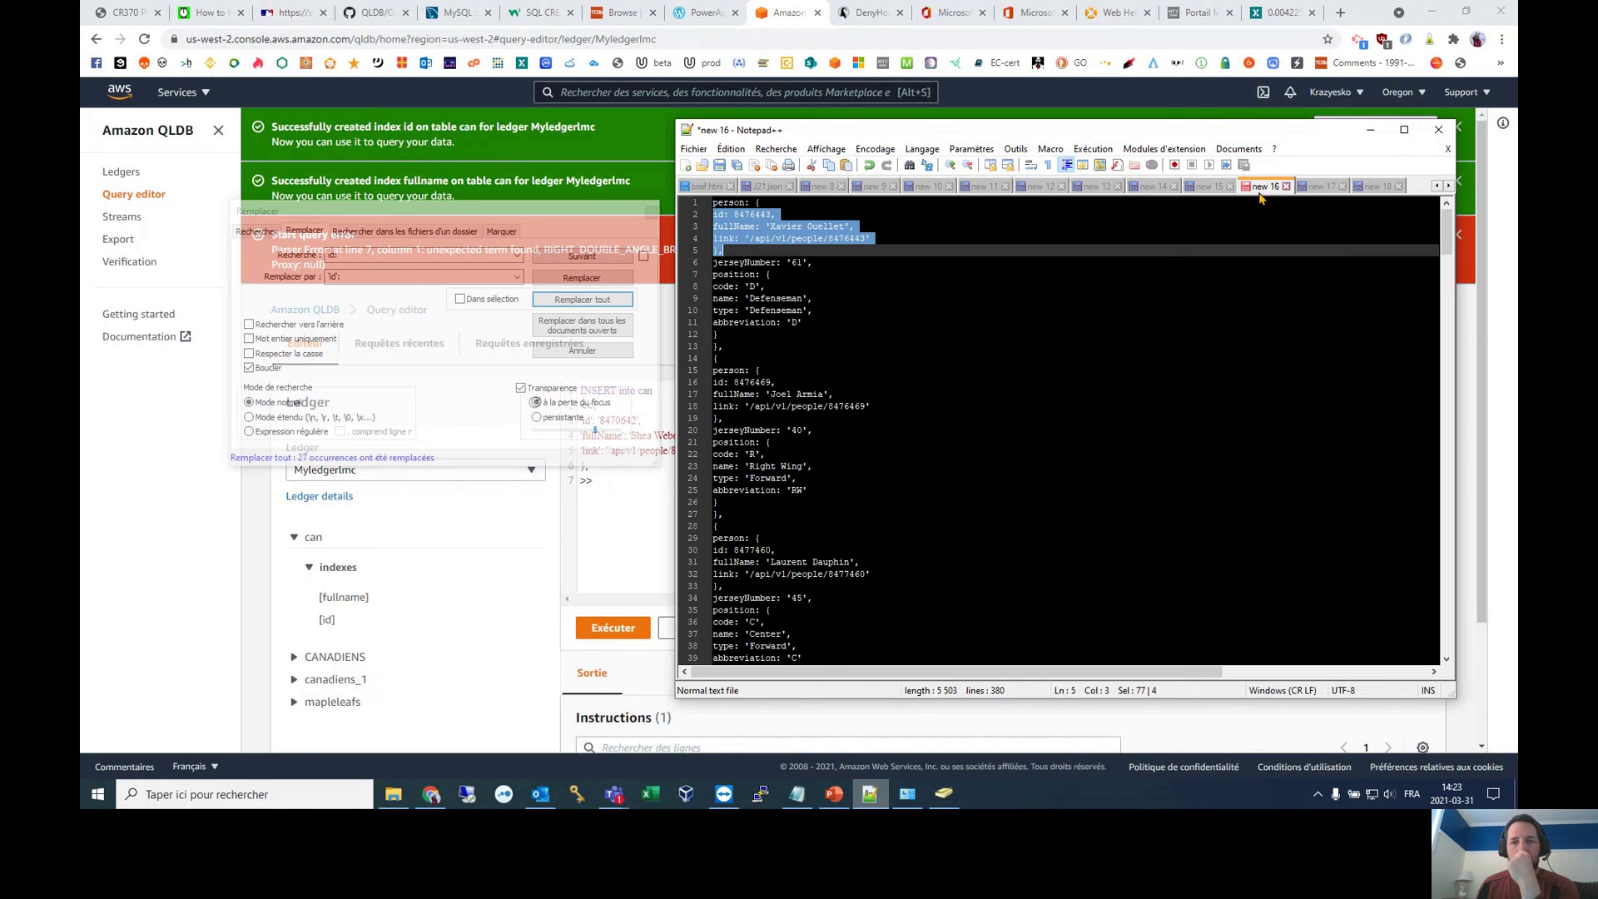
click(1211, 187)
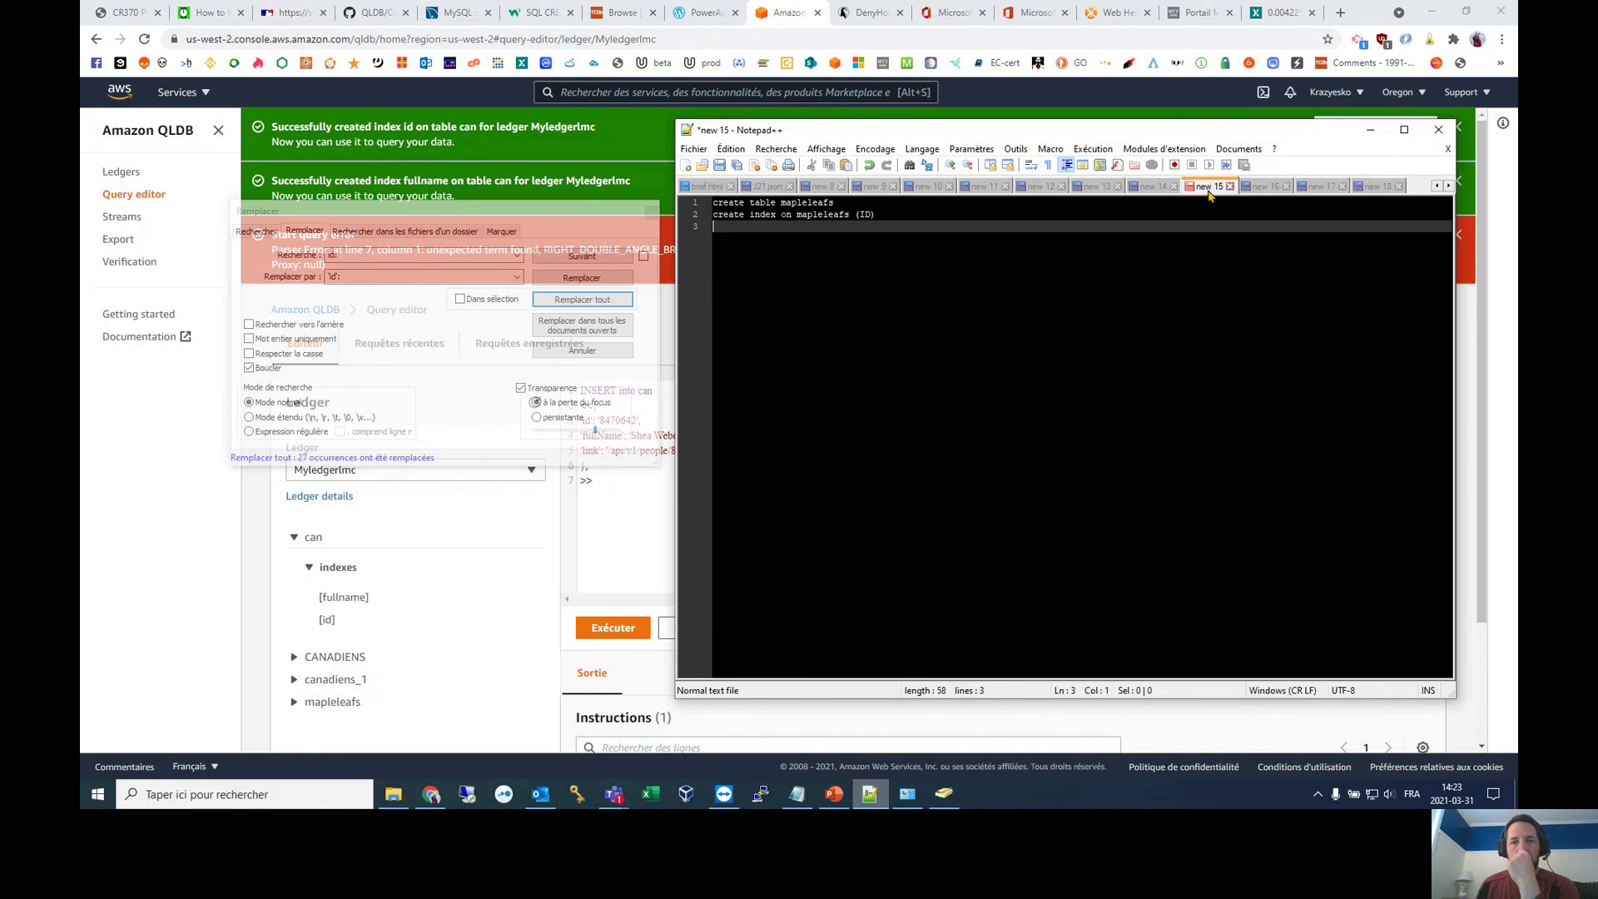
click(1157, 188)
click(1099, 188)
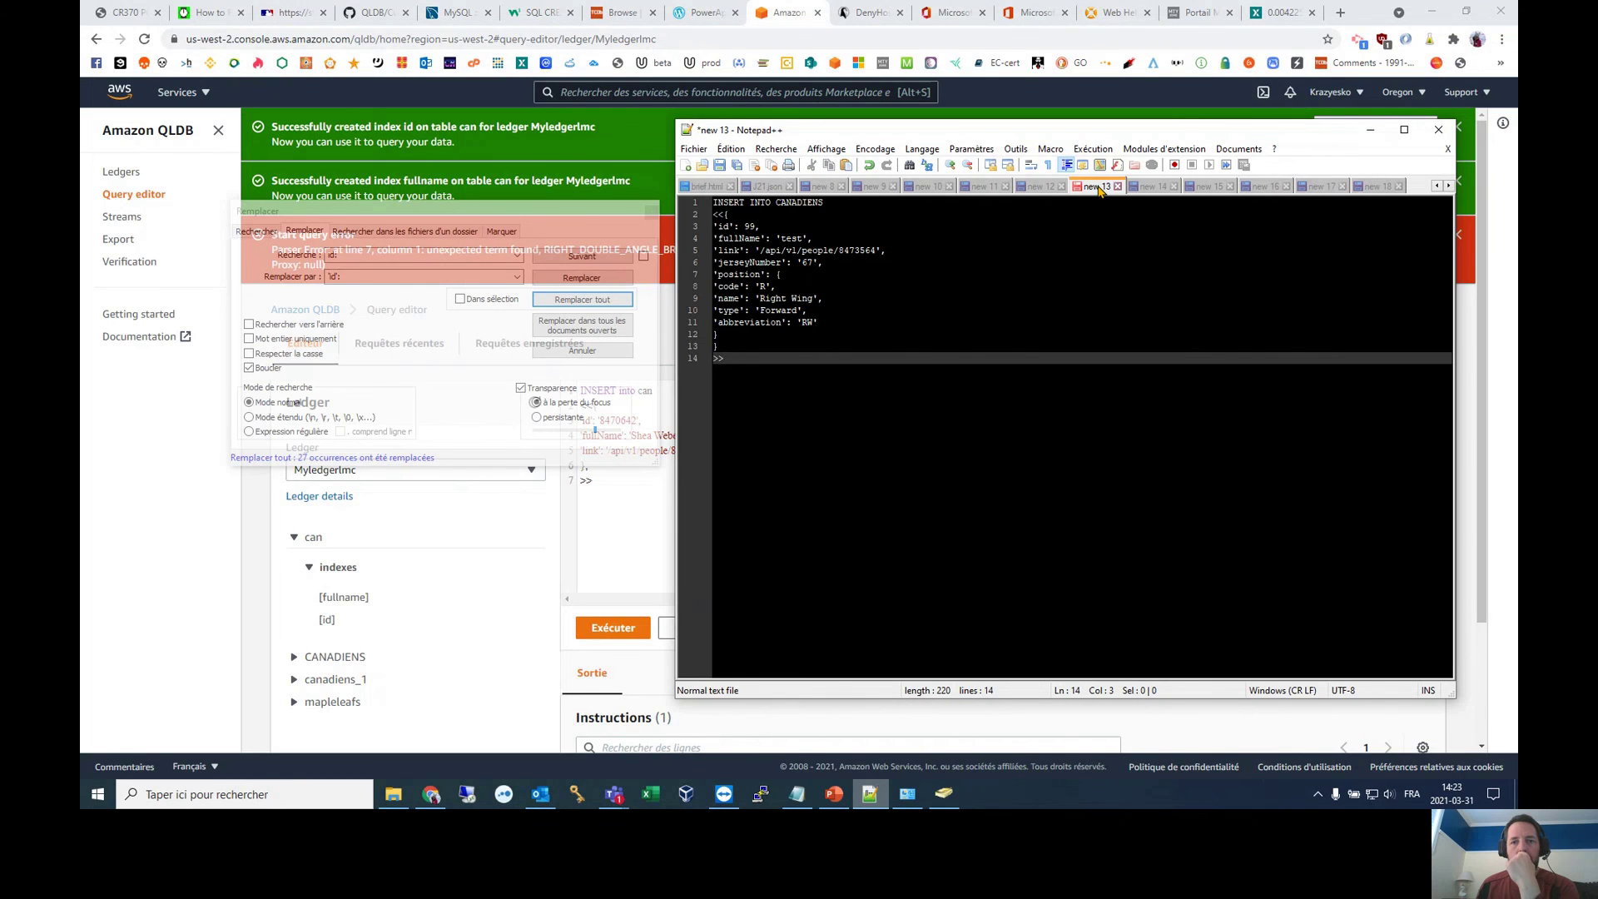
click(632, 498)
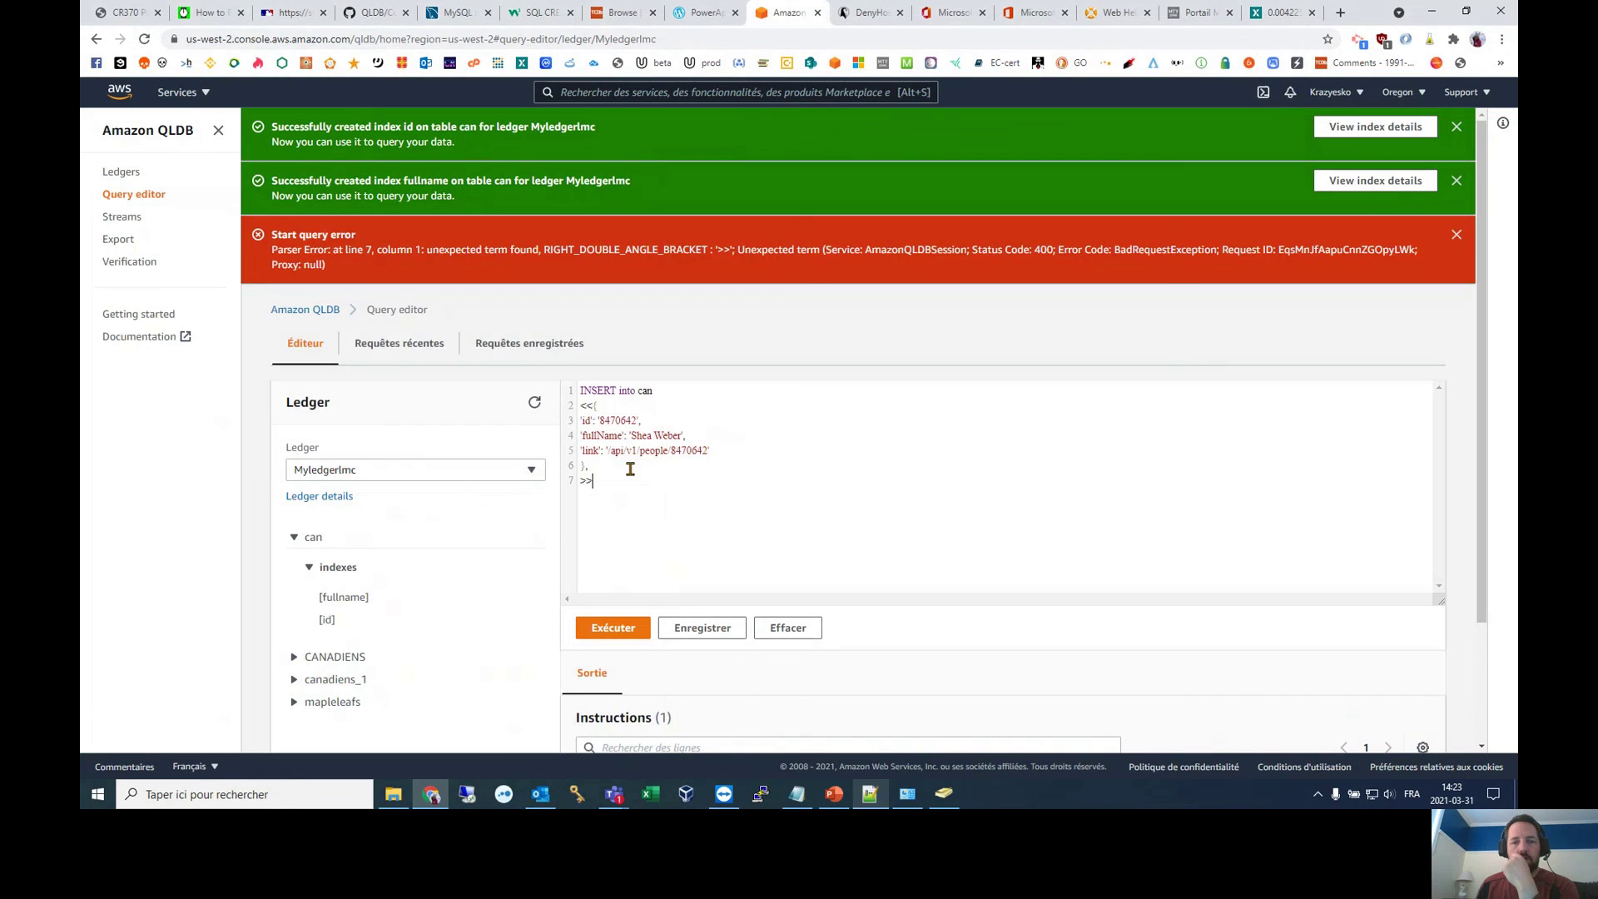
click(613, 629)
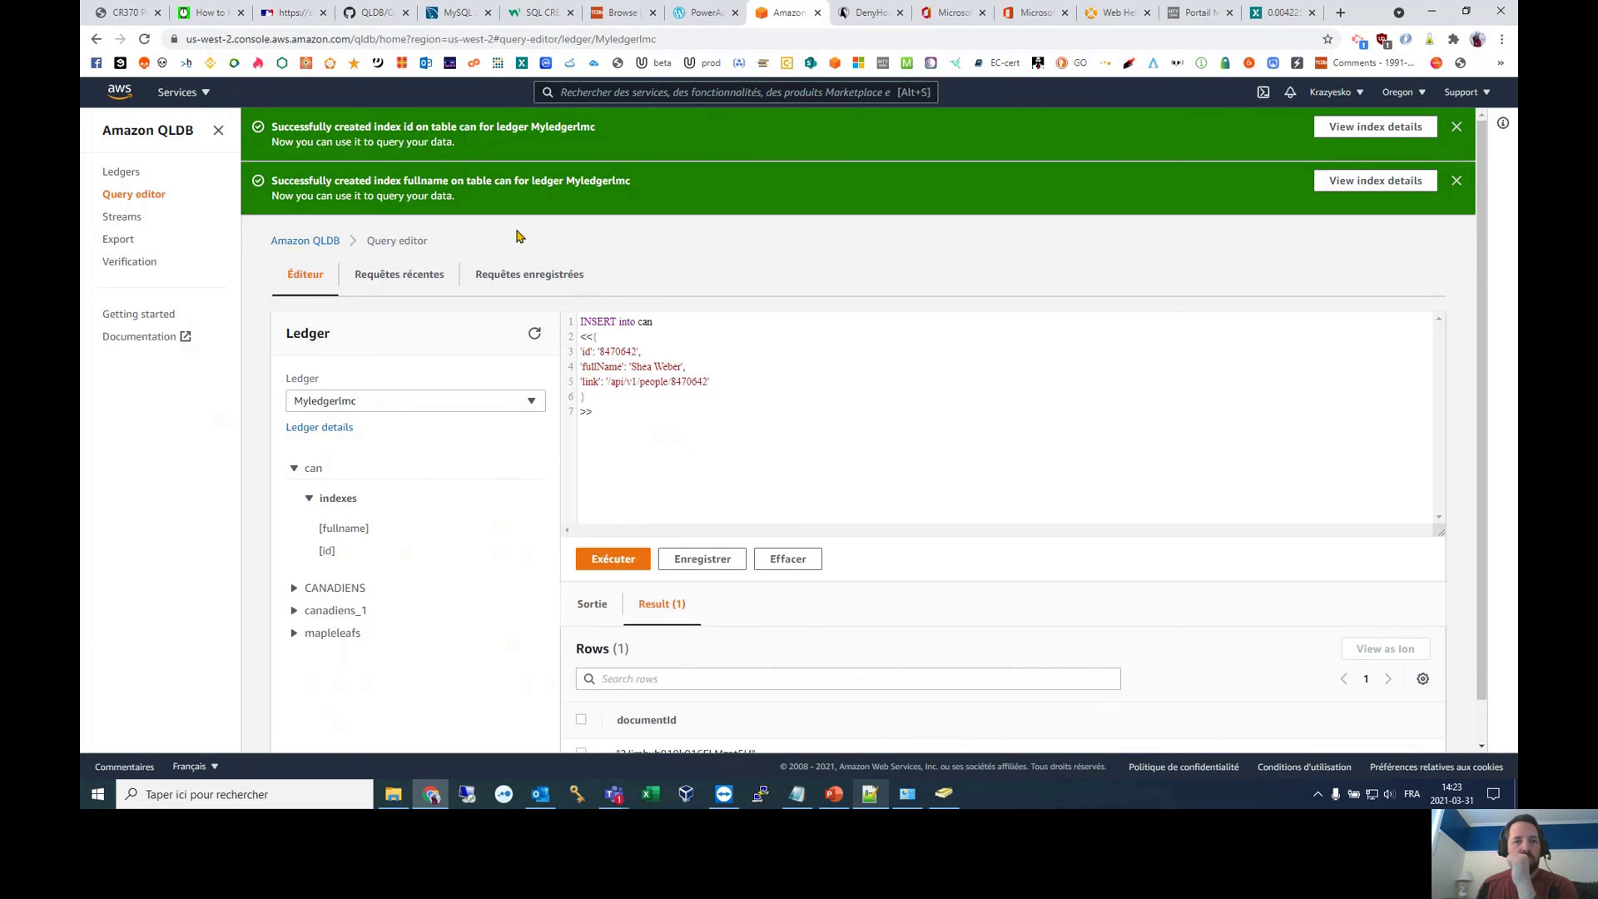
Step: Replace the insert statement with "select * from can" and run the query
drag(625, 431, 370, 200)
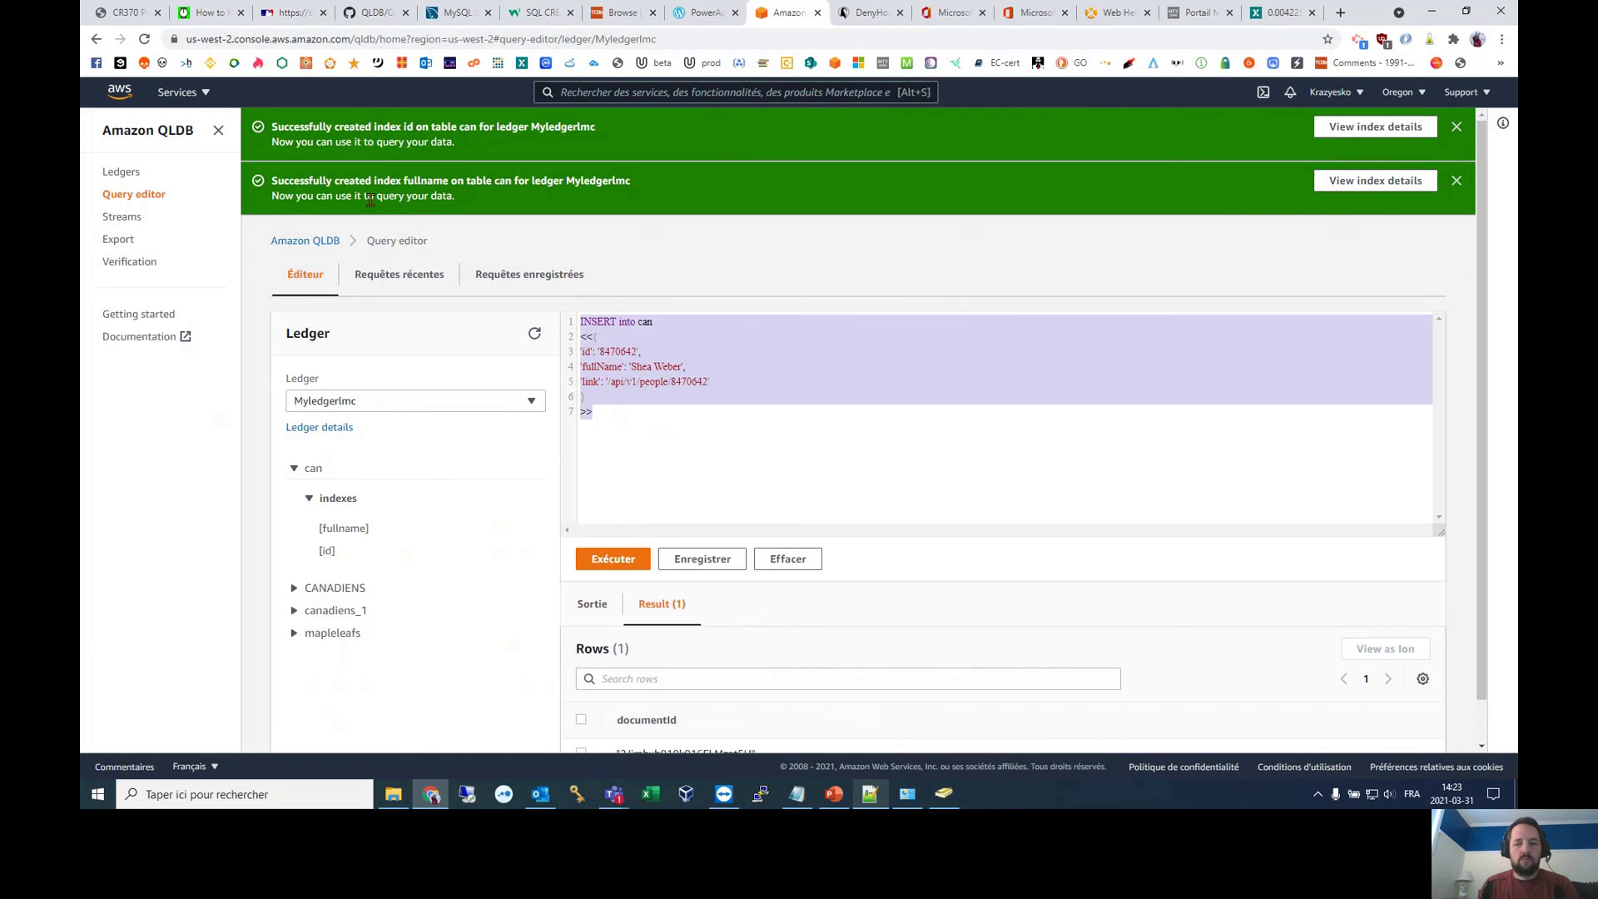
key(Delete)
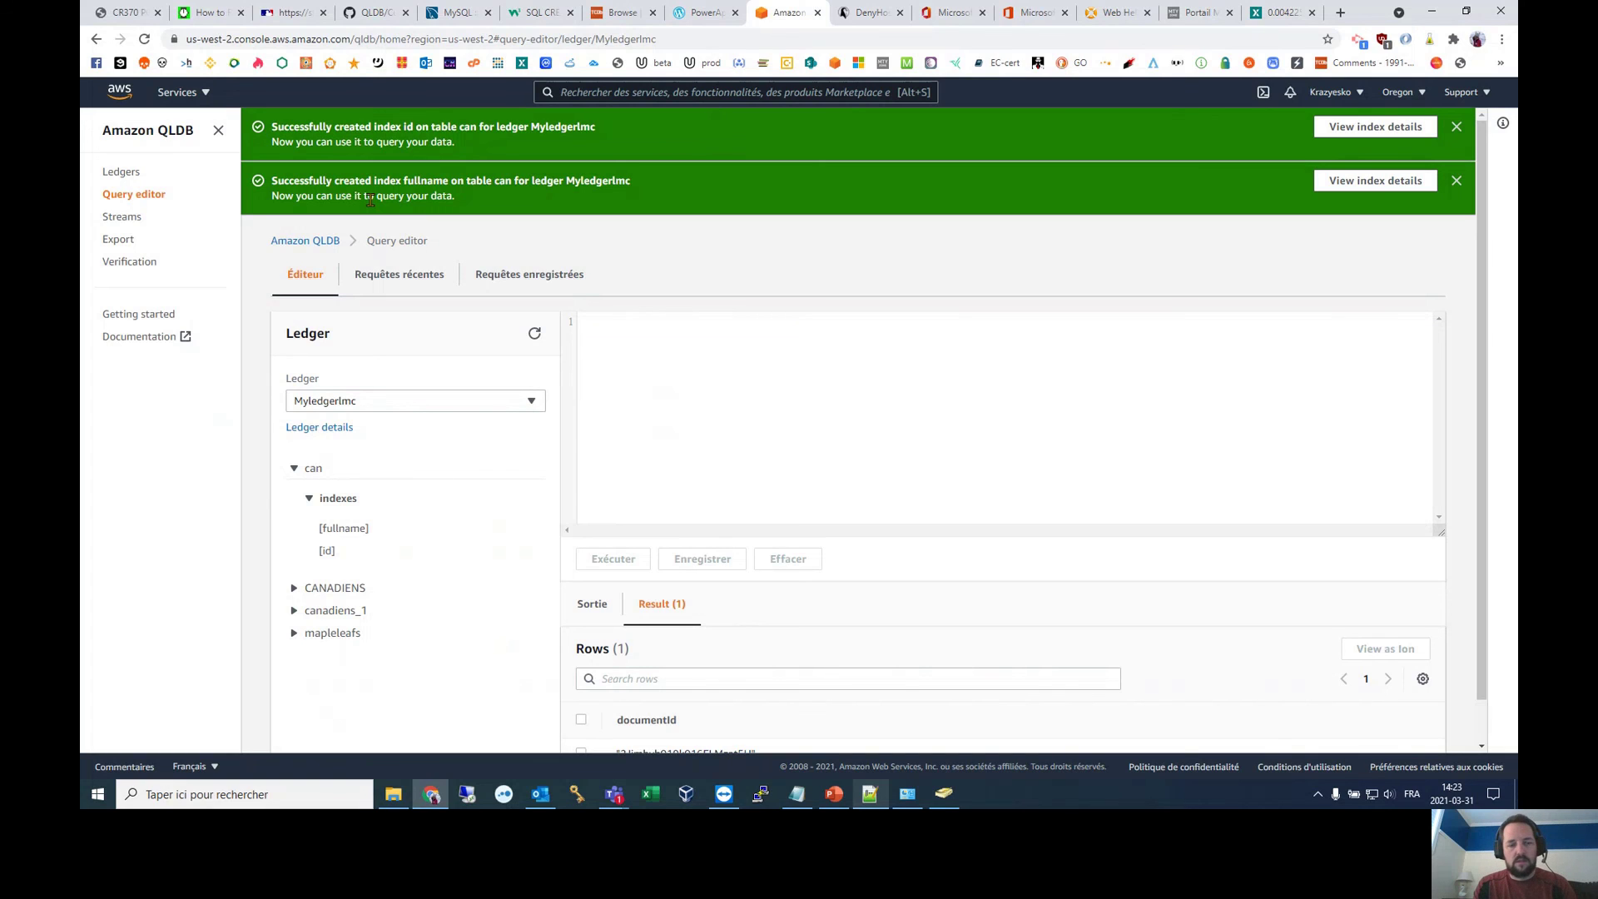
text(select * from can)
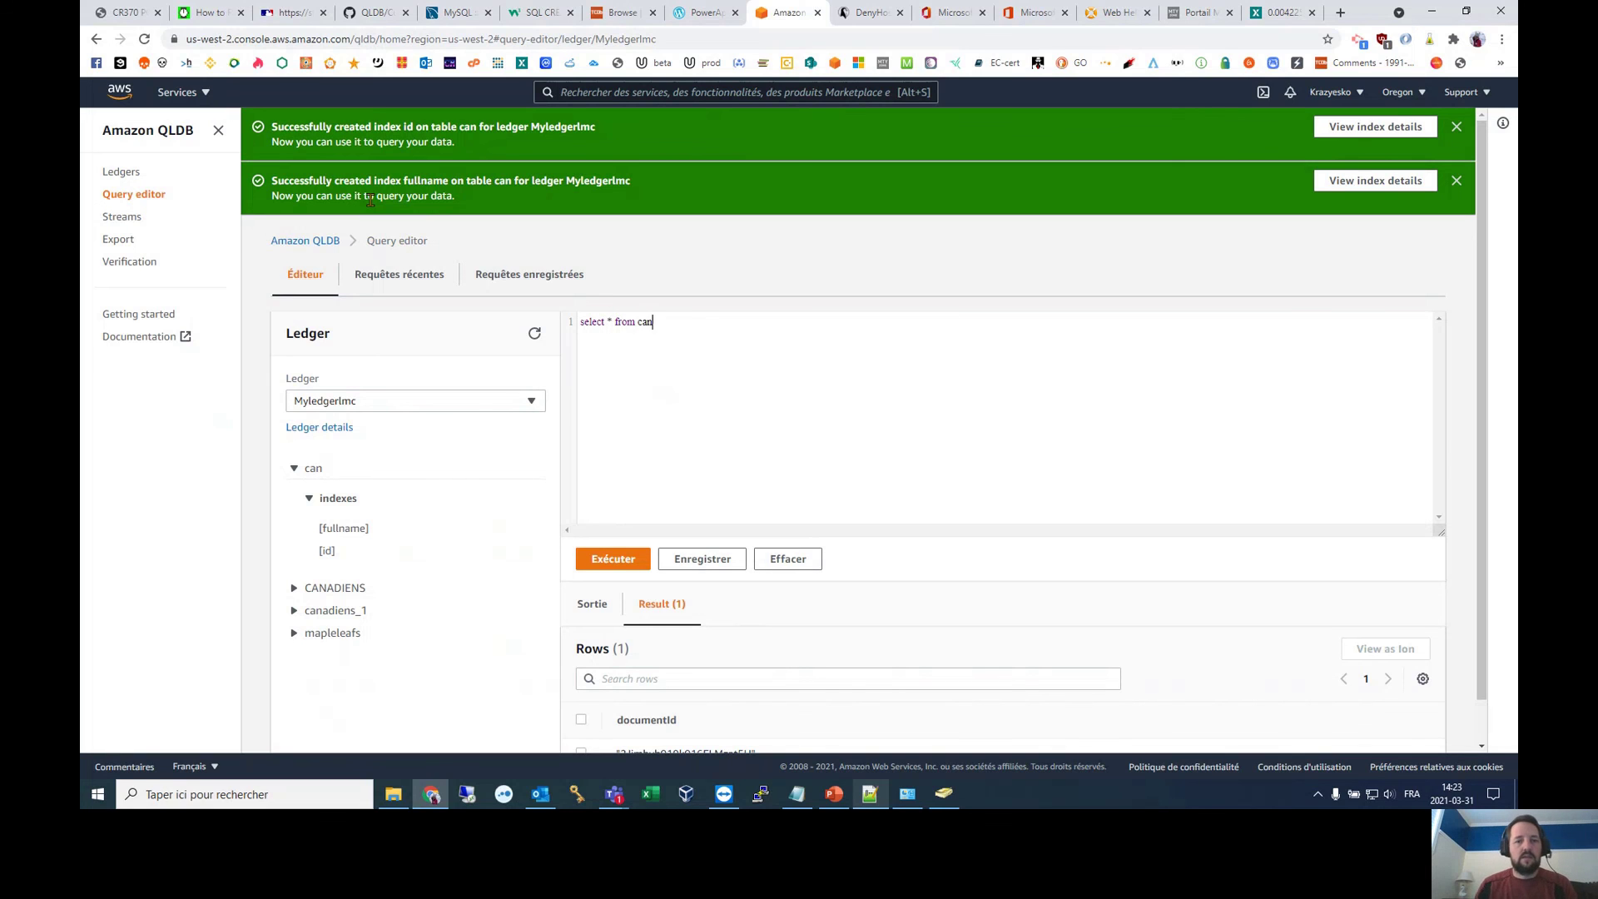
click(614, 561)
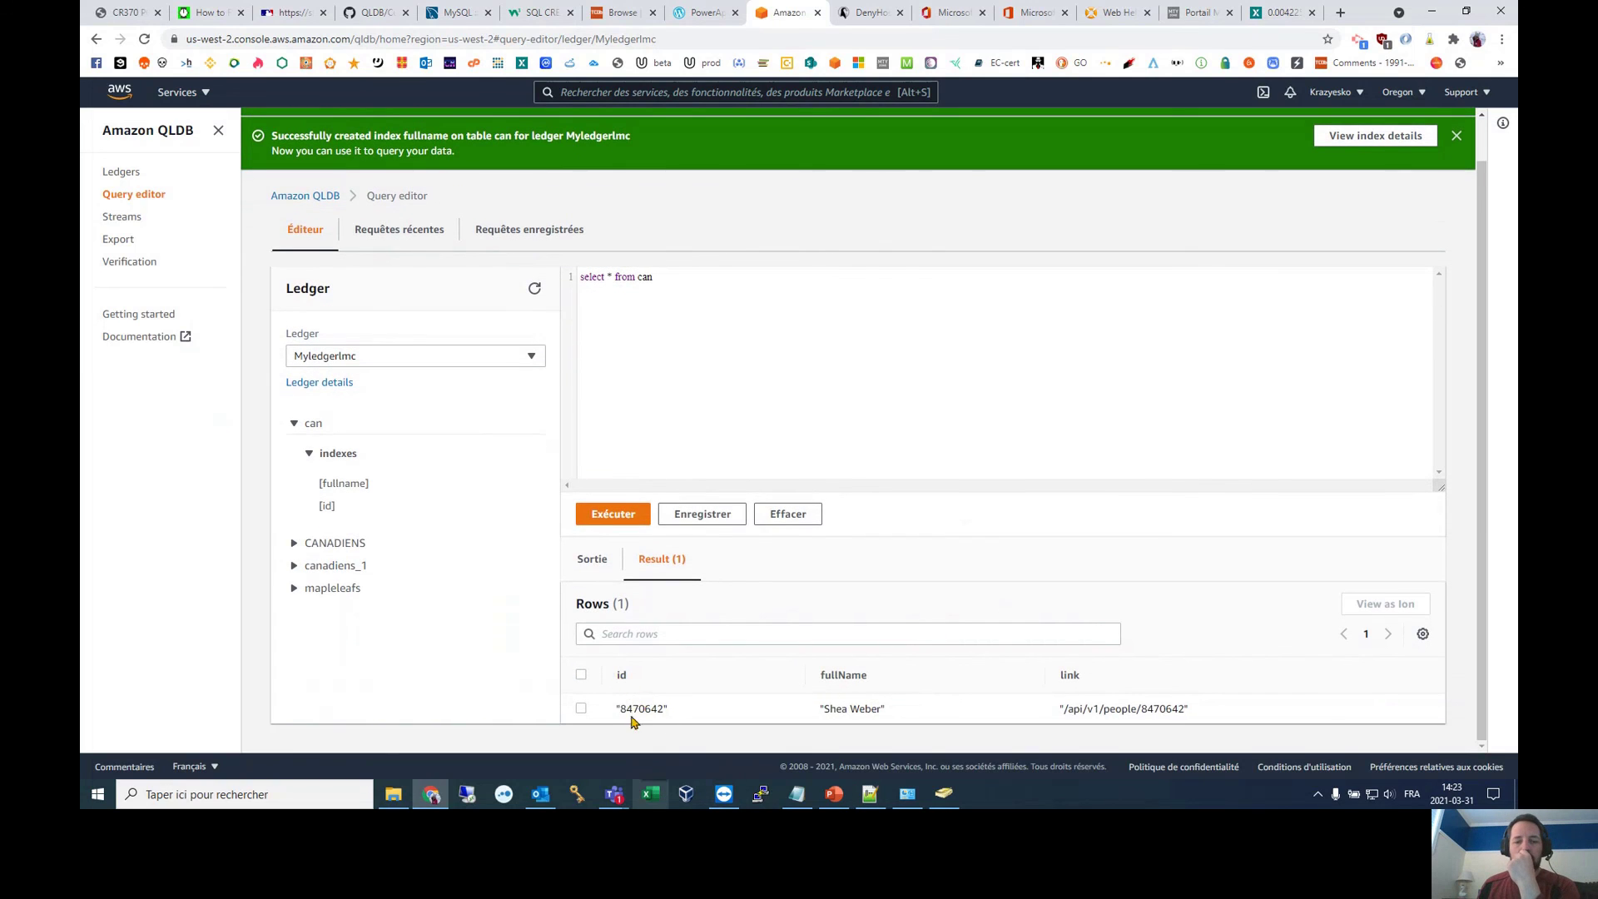
Step: Review the returned row's id and full name, and copy its link value /api/v1/people/8470642
drag(618, 709, 666, 709)
drag(822, 708, 879, 709)
drag(1062, 708, 1185, 709)
key(ctrl+c)
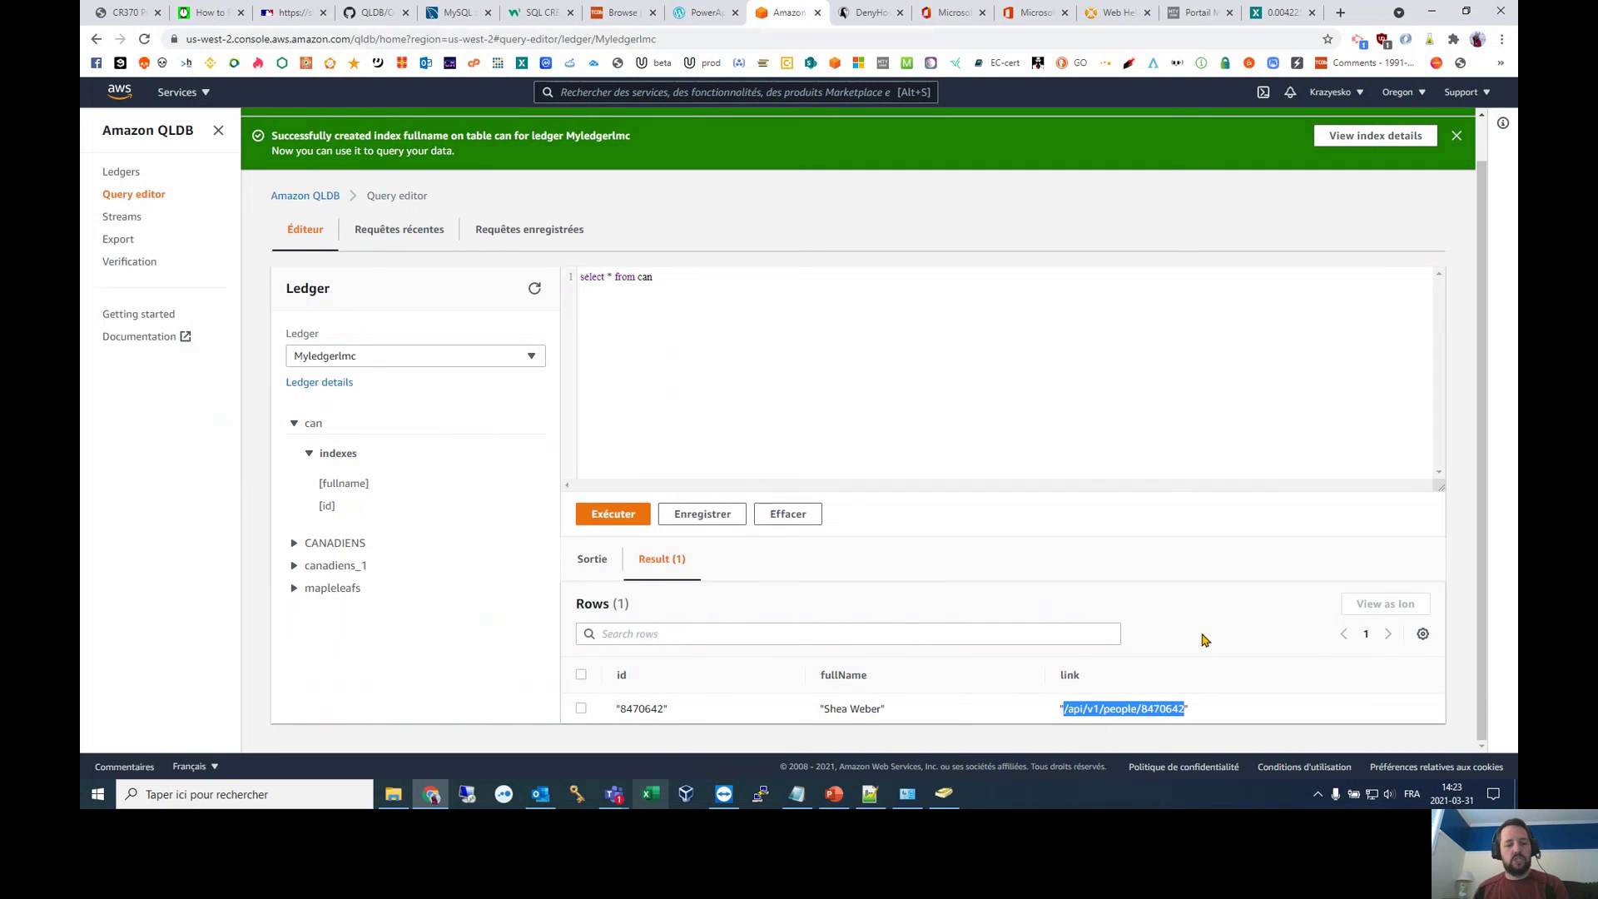
click(280, 12)
key(BackSpace)
key(BackSpace)
key(BackSpace)
key(BackSpace)
key(BackSpace)
key(BackSpace)
key(BackSpace)
key(BackSpace)
key(BackSpace)
key(BackSpace)
key(BackSpace)
key(BackSpace)
key(BackSpace)
key(BackSpace)
key(BackSpace)
key(BackSpace)
key(BackSpace)
key(BackSpace)
key(BackSpace)
key(BackSpace)
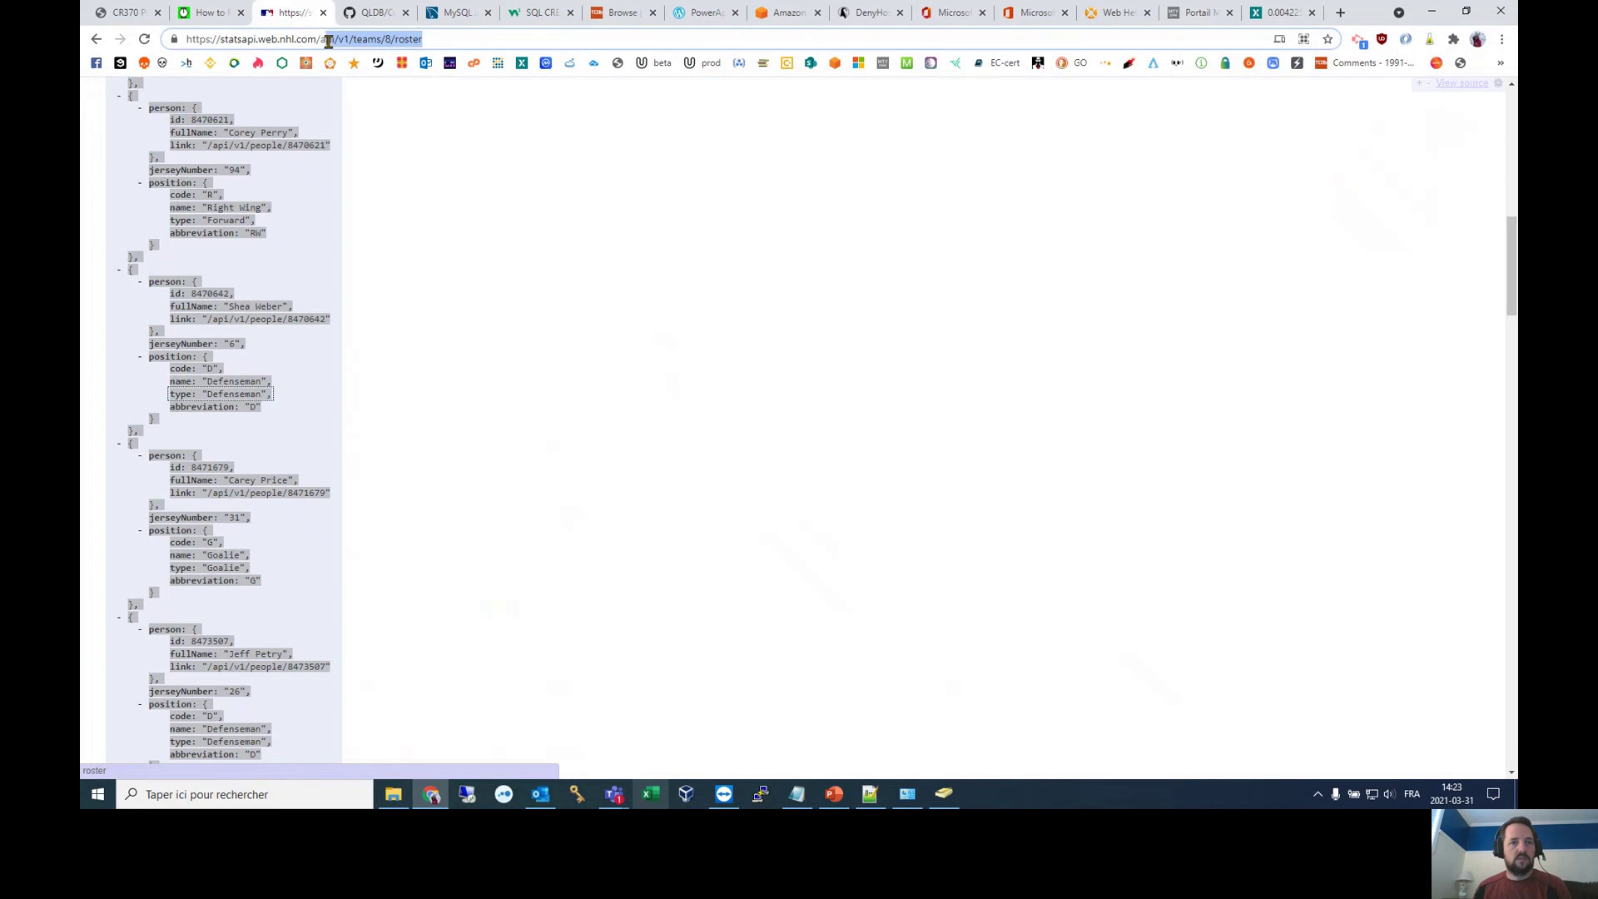
key(ctrl+v)
click(337, 38)
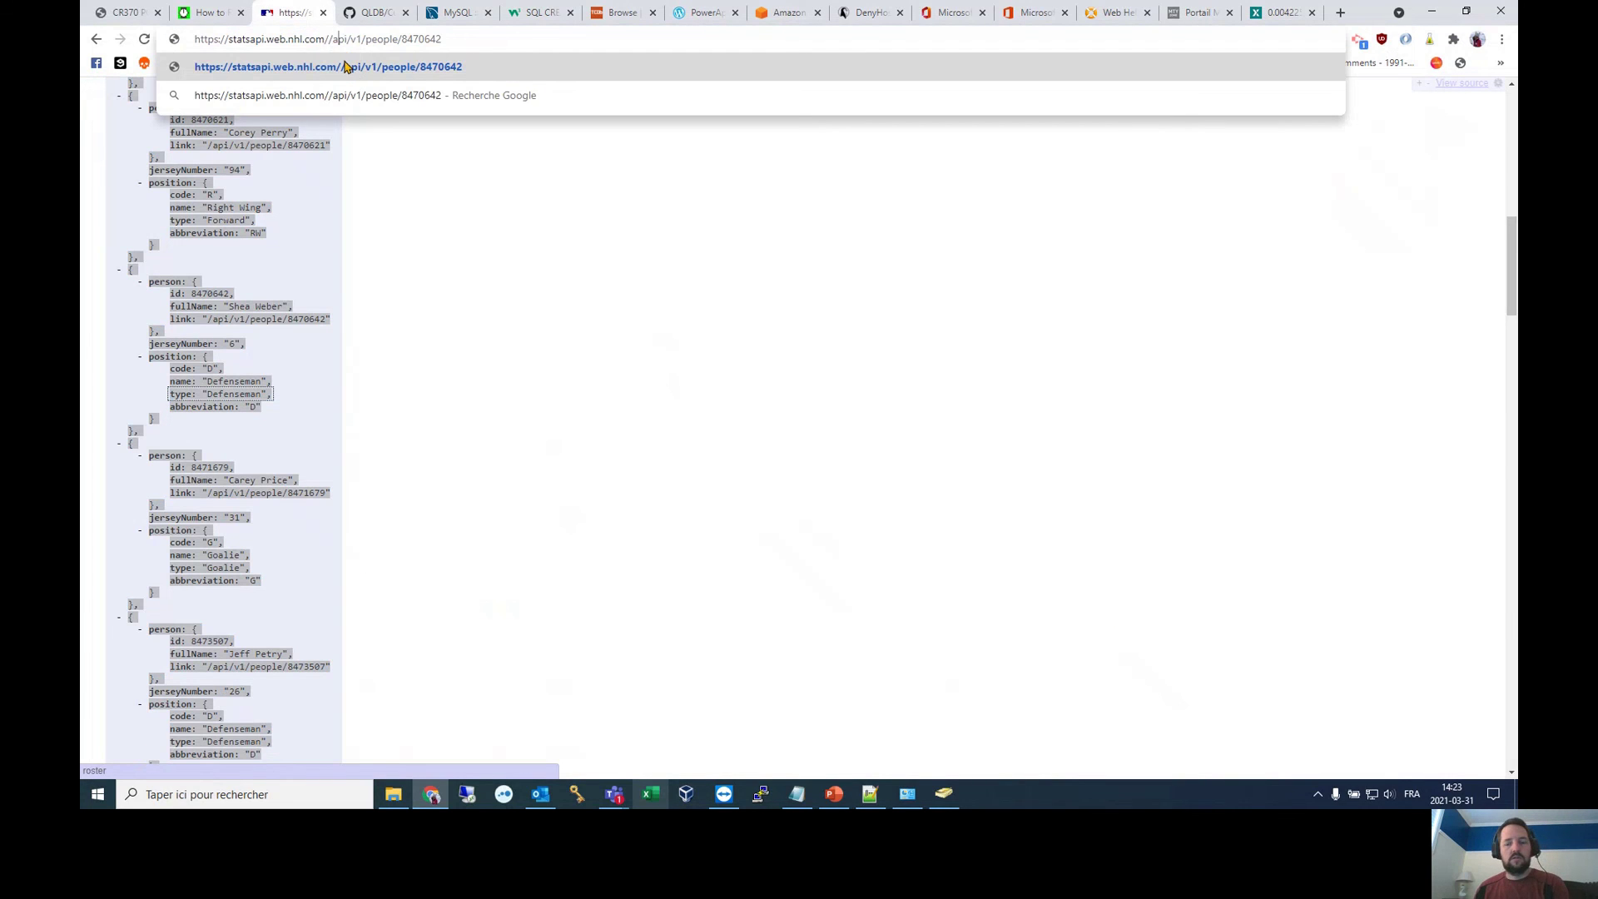
key(BackSpace)
key(Return)
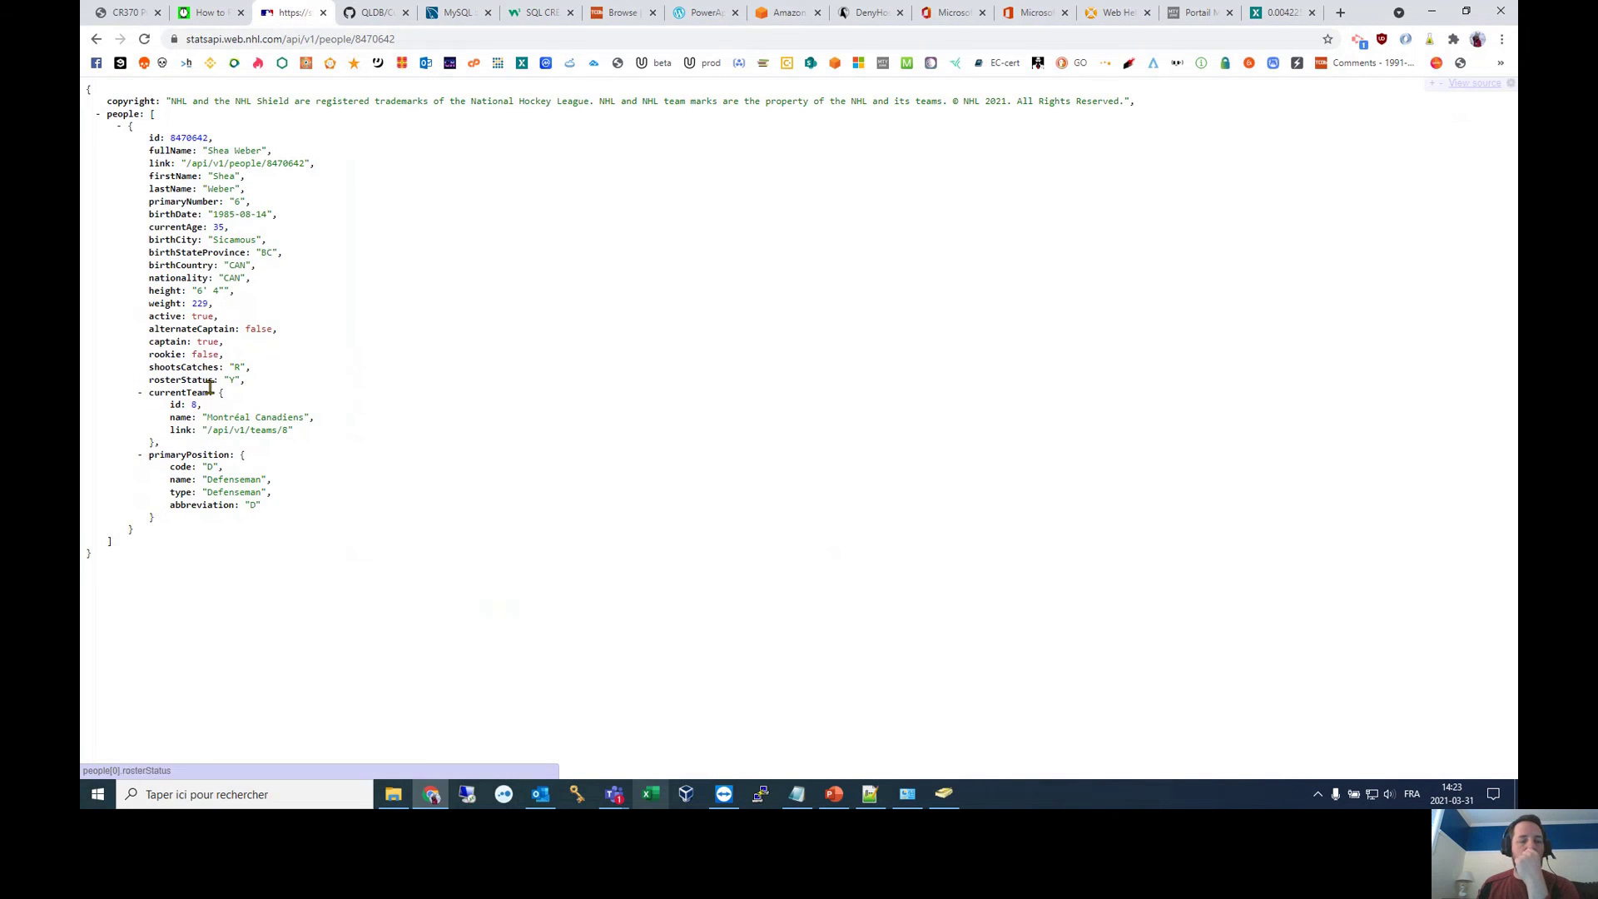
Step: Examine the player's JSON fields, including the id, primary number and current team
drag(148, 143, 232, 400)
click(353, 357)
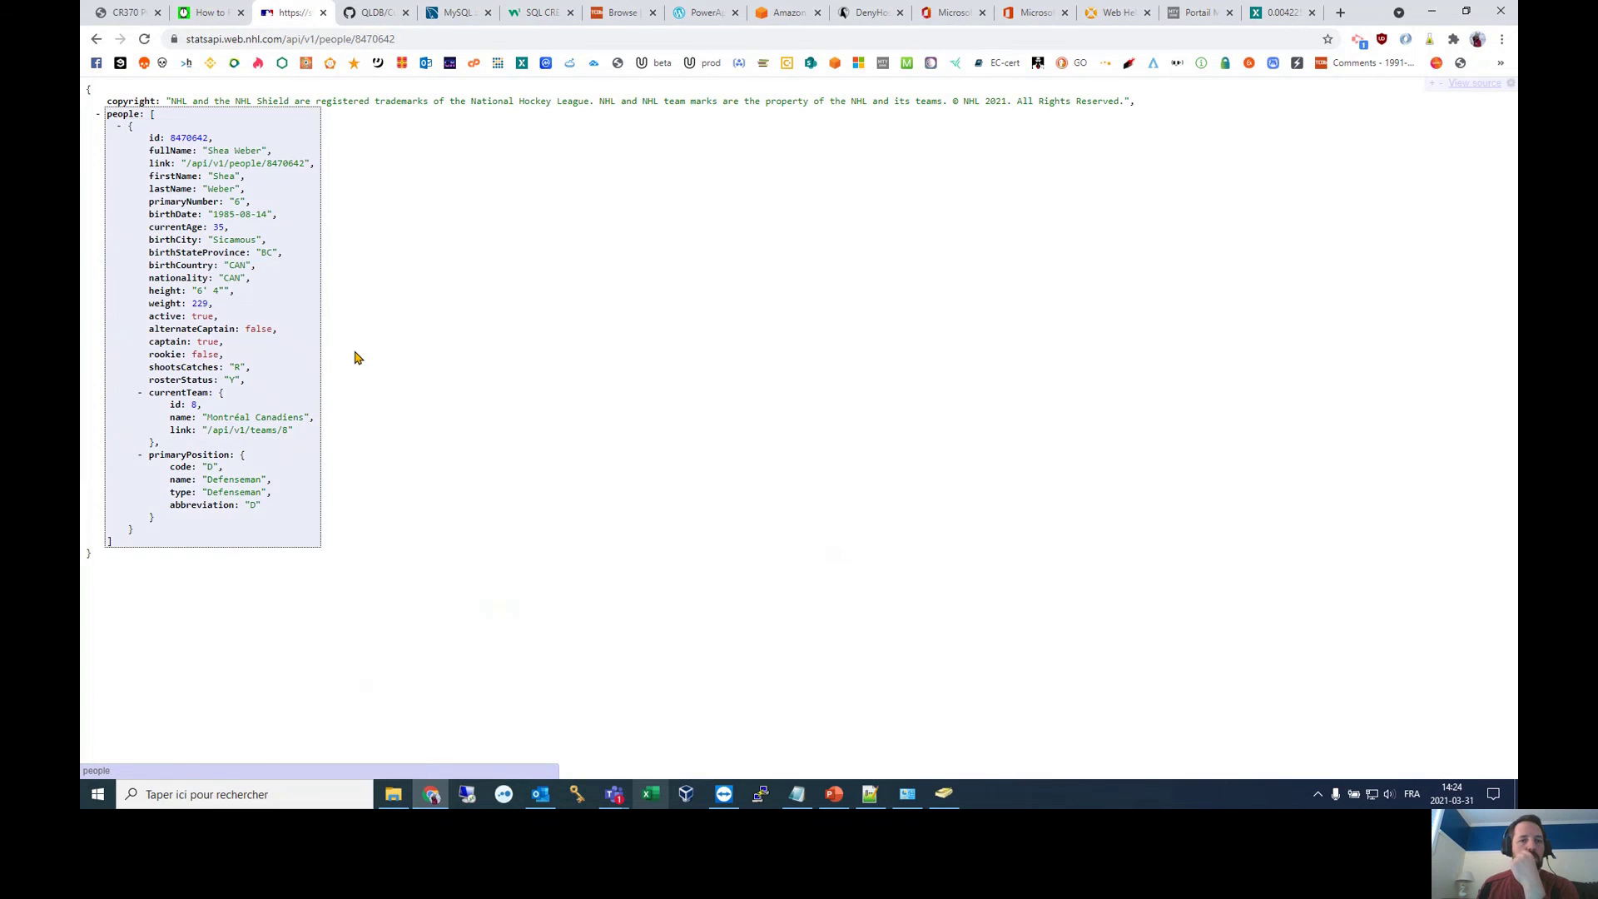
drag(146, 139, 241, 417)
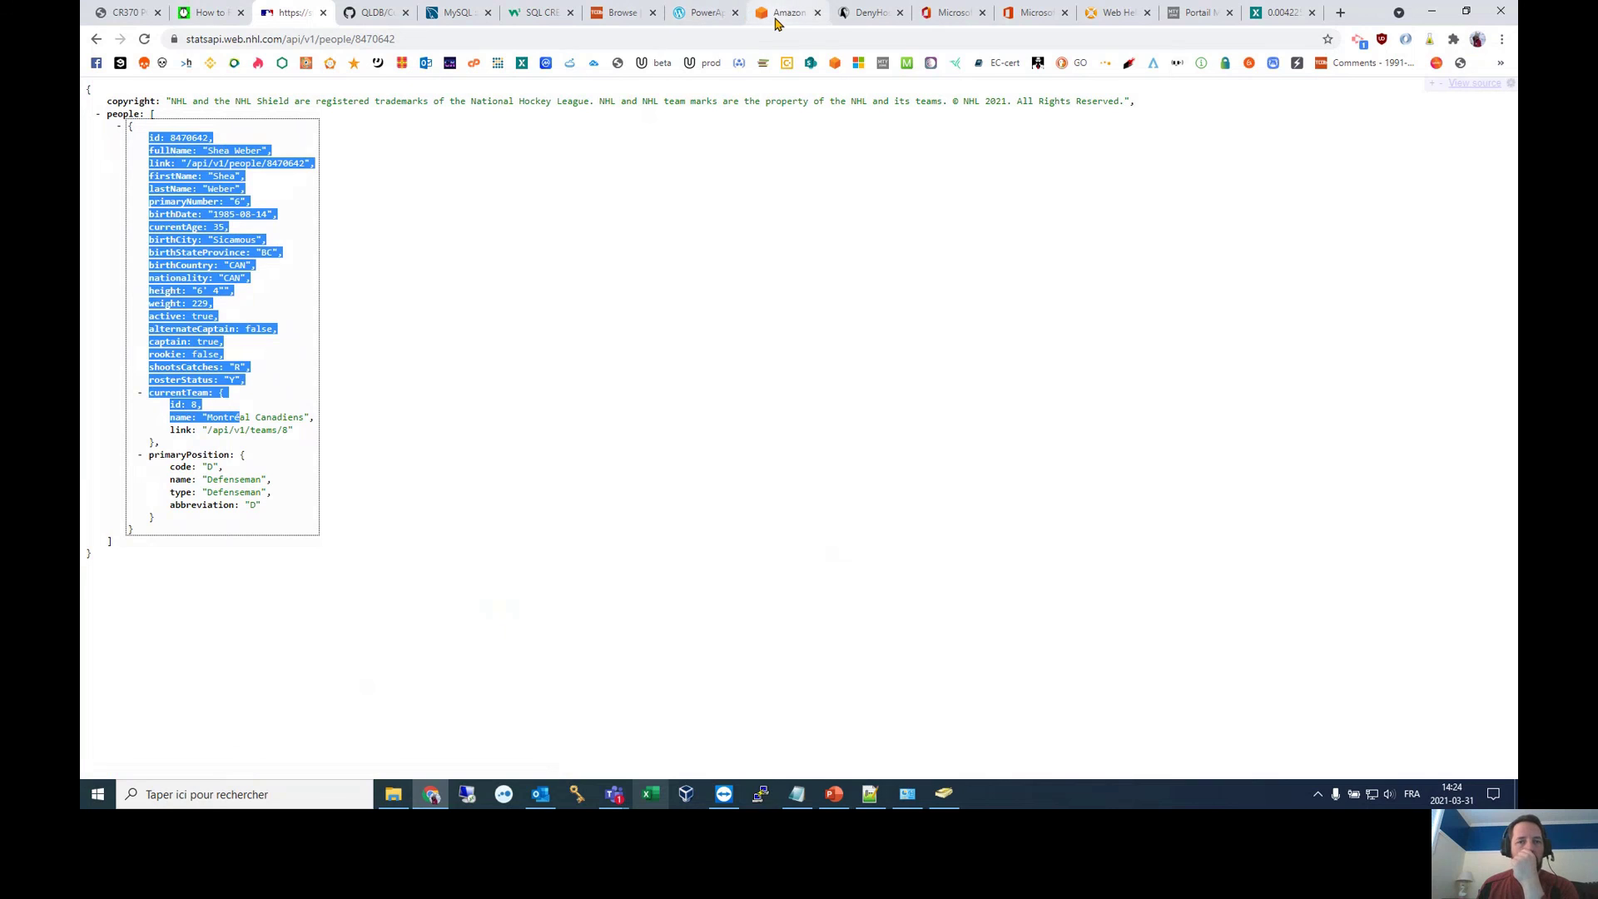
click(374, 318)
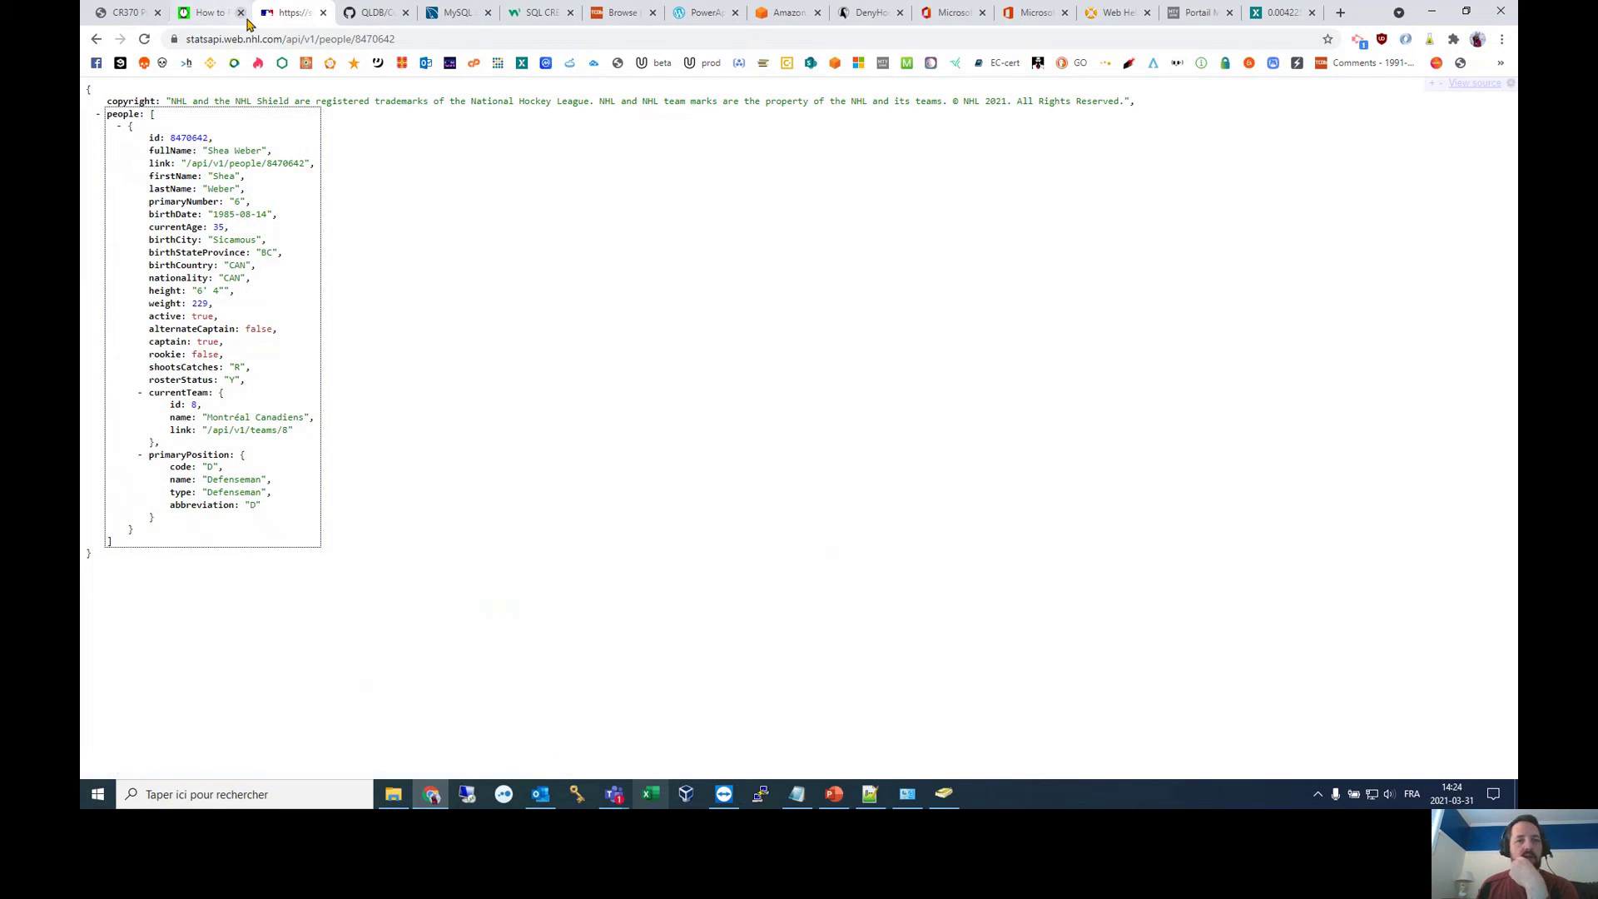
drag(193, 138, 209, 139)
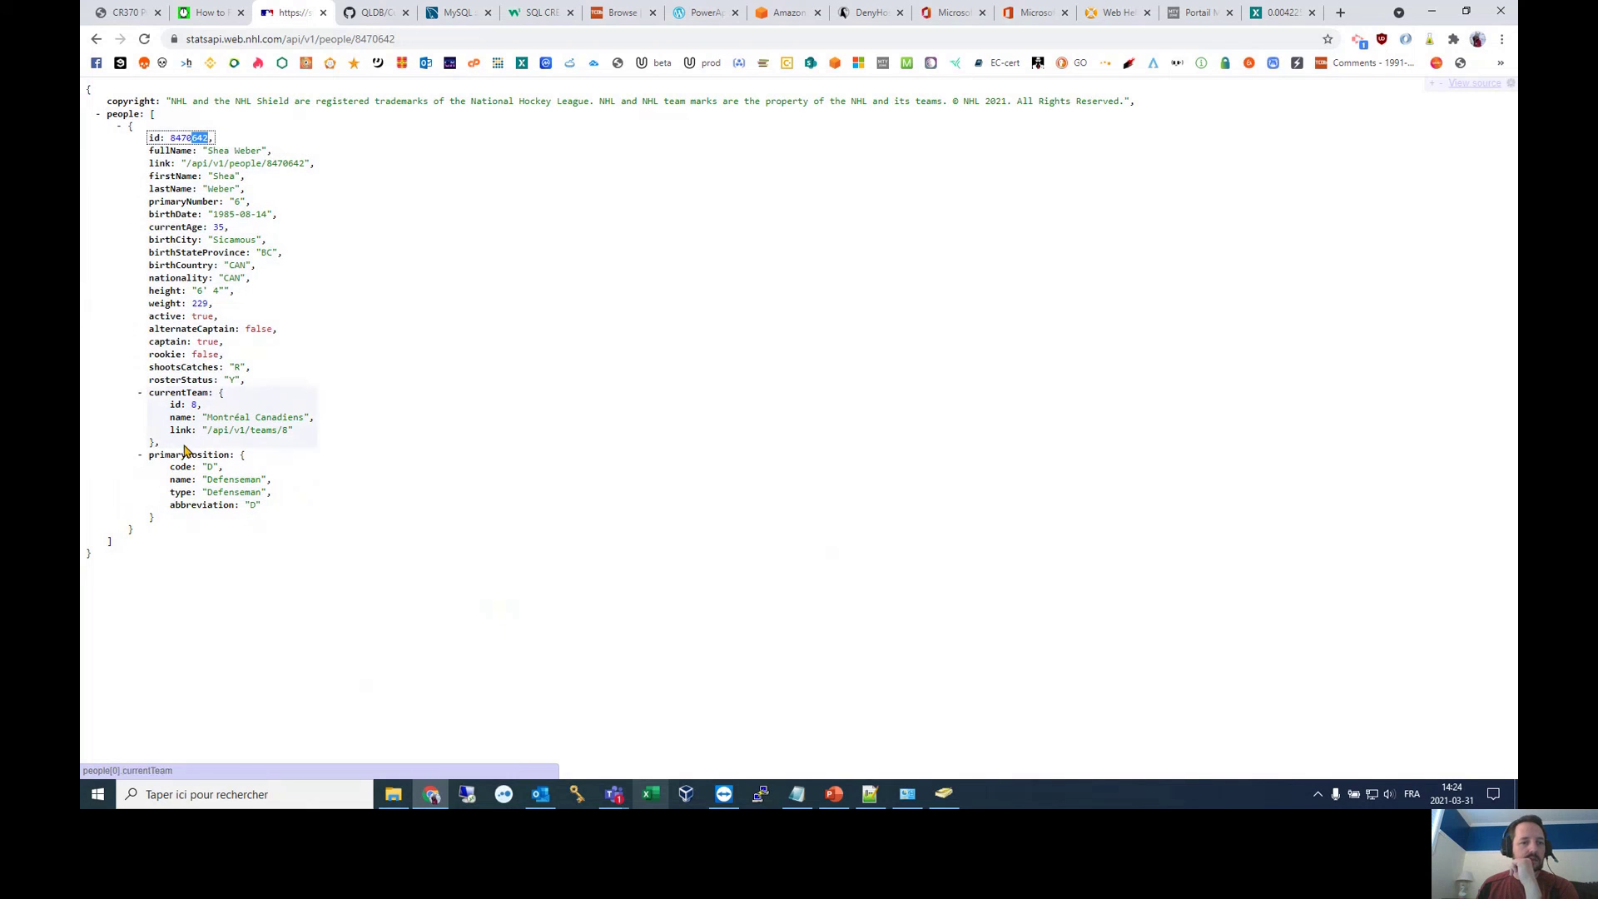
click(167, 201)
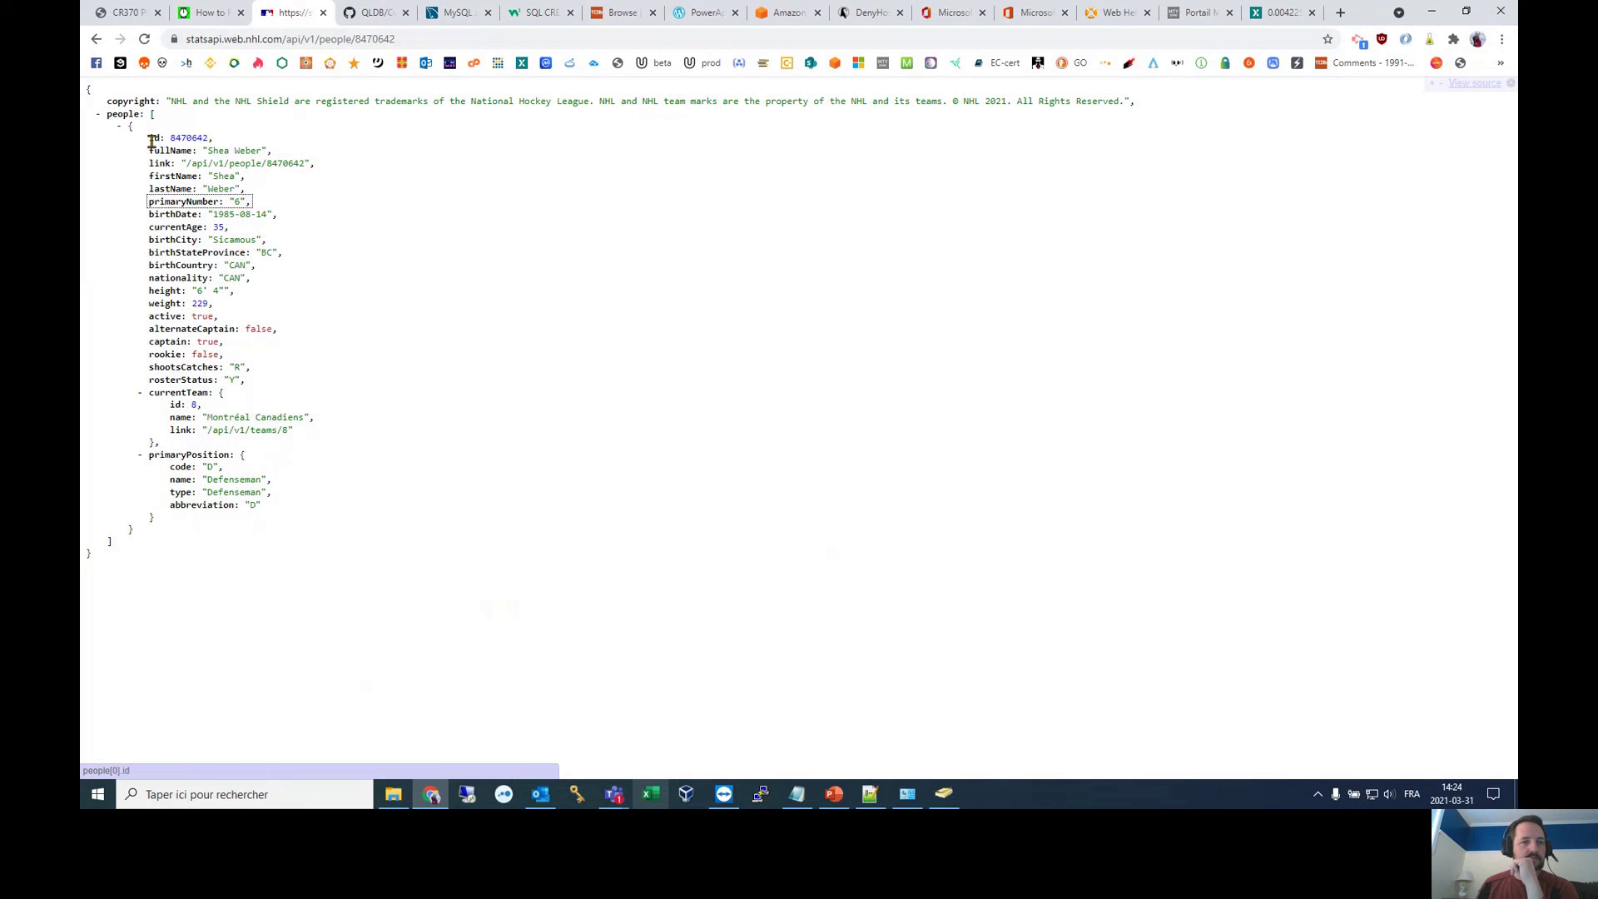